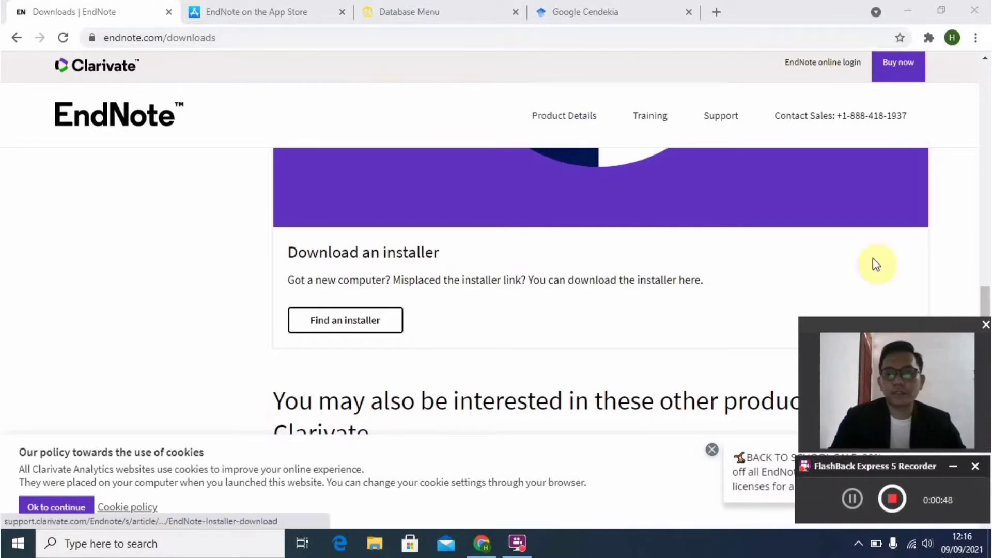
Step: Open EndNote's installer download page and go to the Windows Installer link for EndNote X9
mouse_move(985, 299)
mouse_down()
mouse_move(985, 285)
mouse_move(988, 310)
mouse_up()
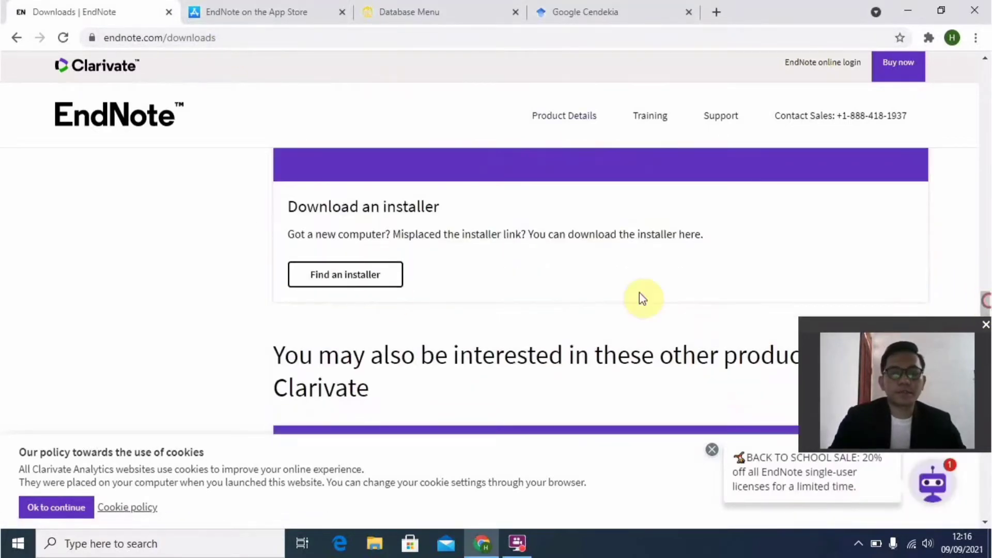
click(373, 283)
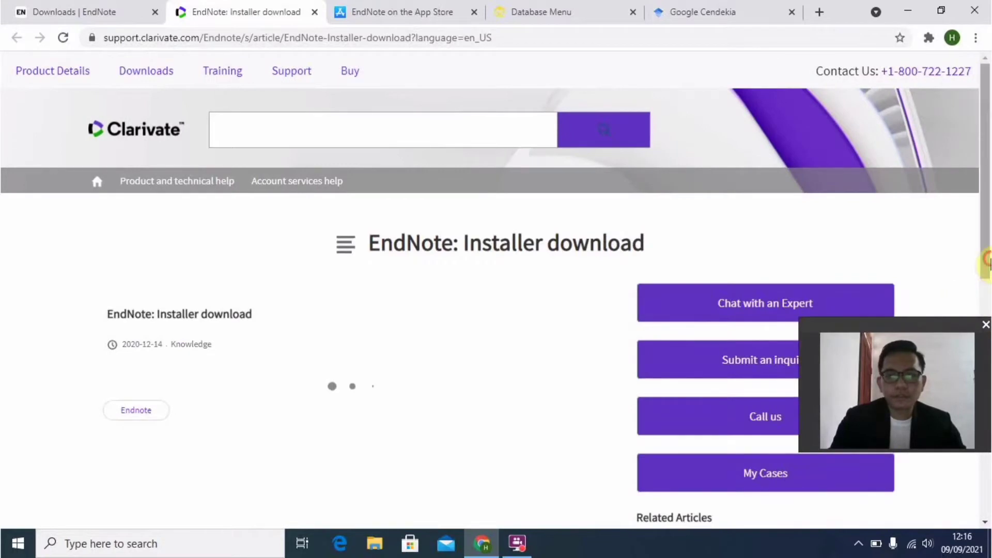
drag(988, 261, 989, 368)
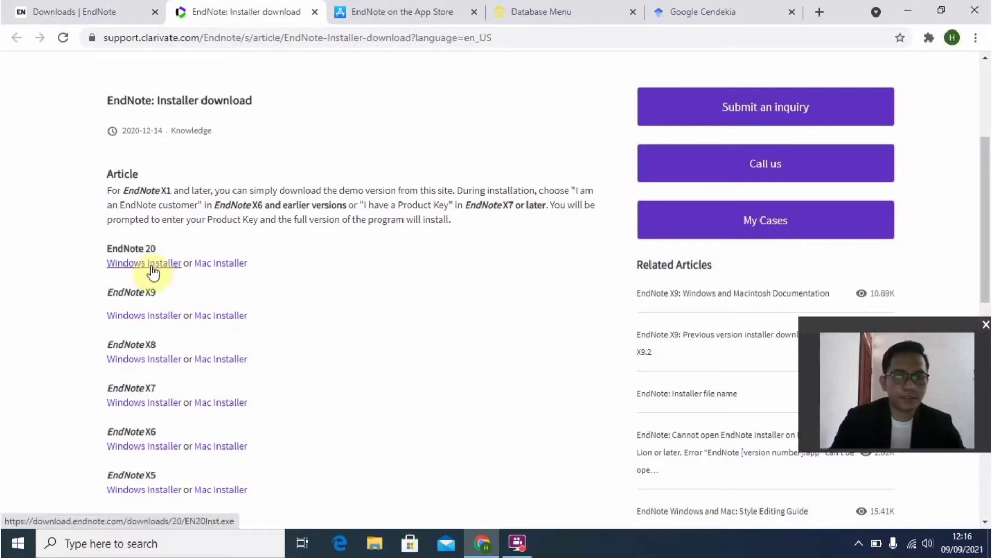
click(143, 318)
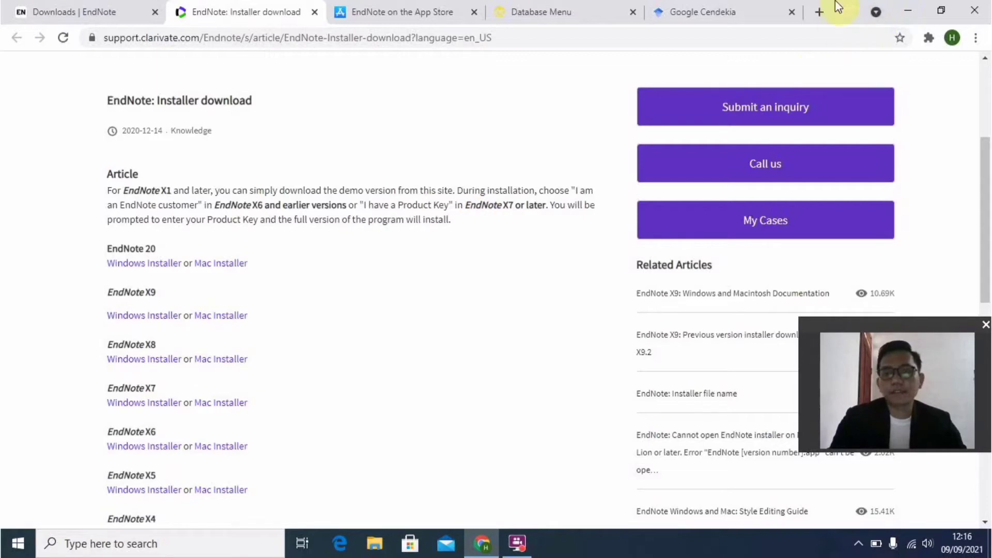
Step: Minimize the browser and launch EndNote from the EndNote folder in the installed programs list
click(910, 12)
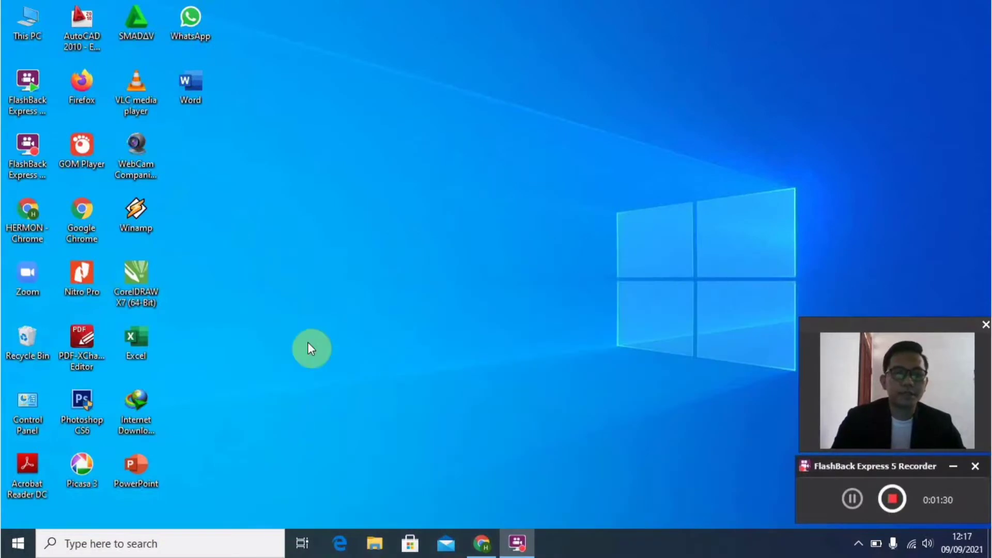
click(18, 543)
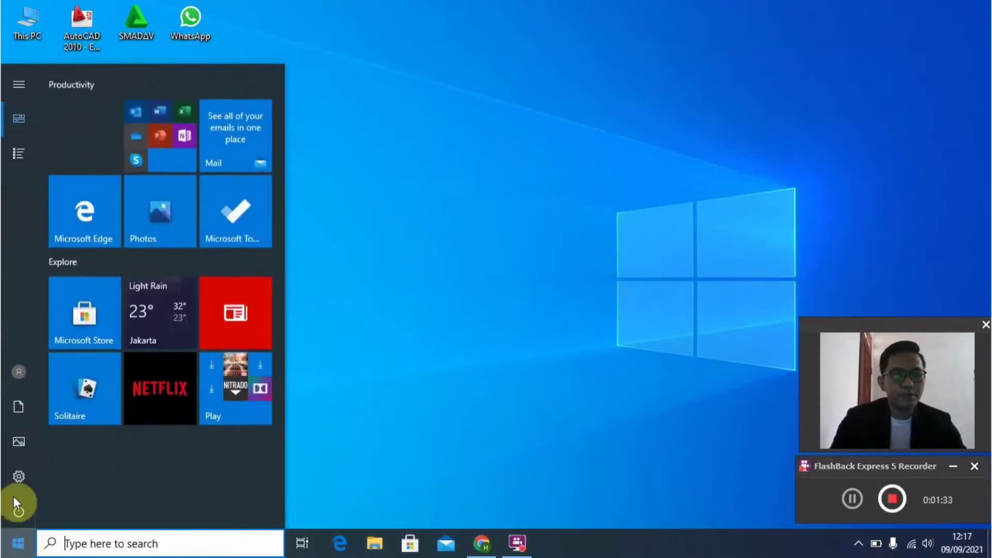
click(17, 150)
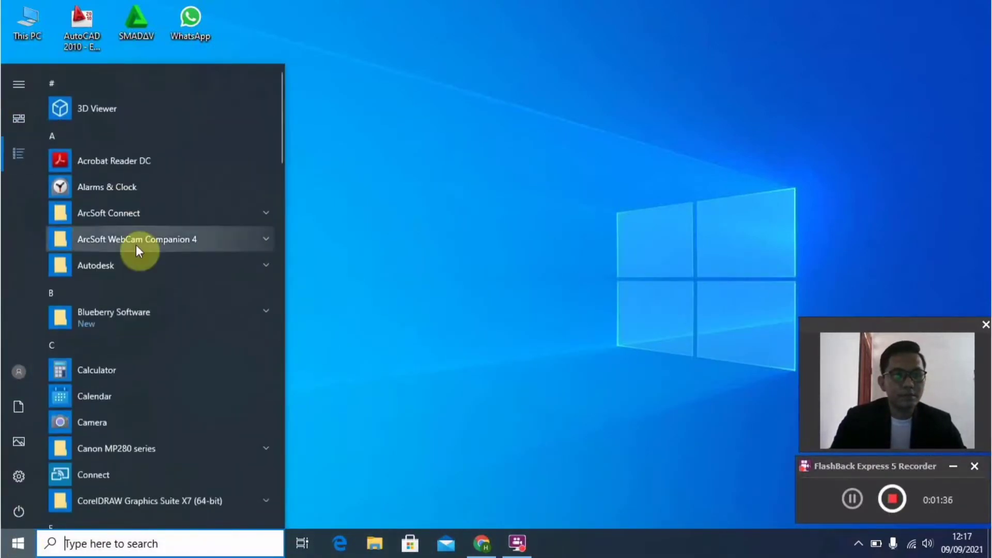
click(275, 156)
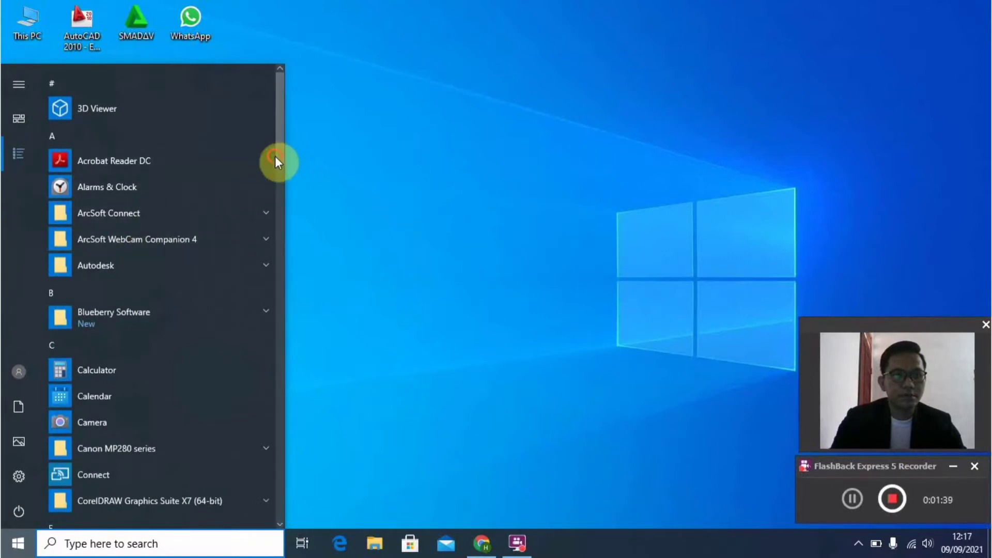
click(282, 215)
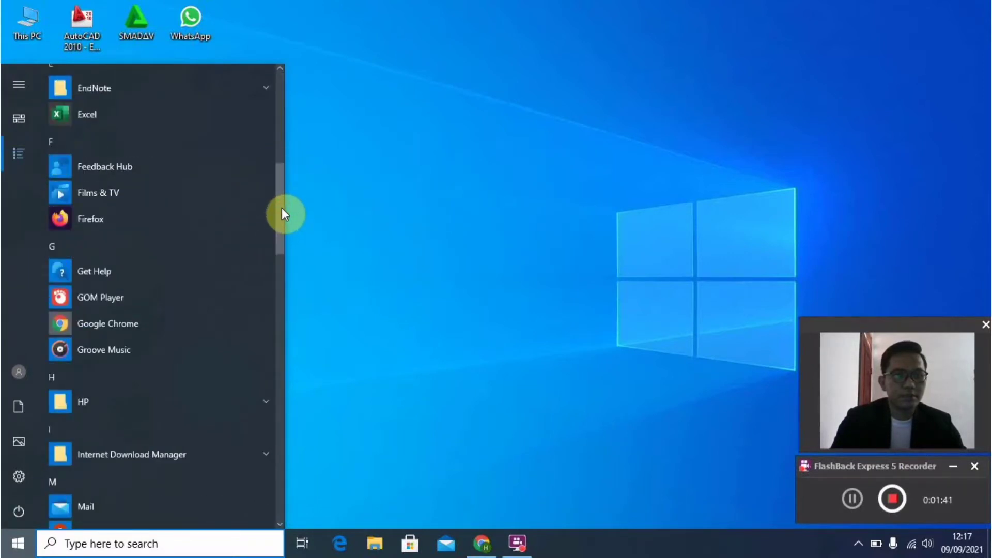
scroll(281, 198, up, 1)
click(165, 135)
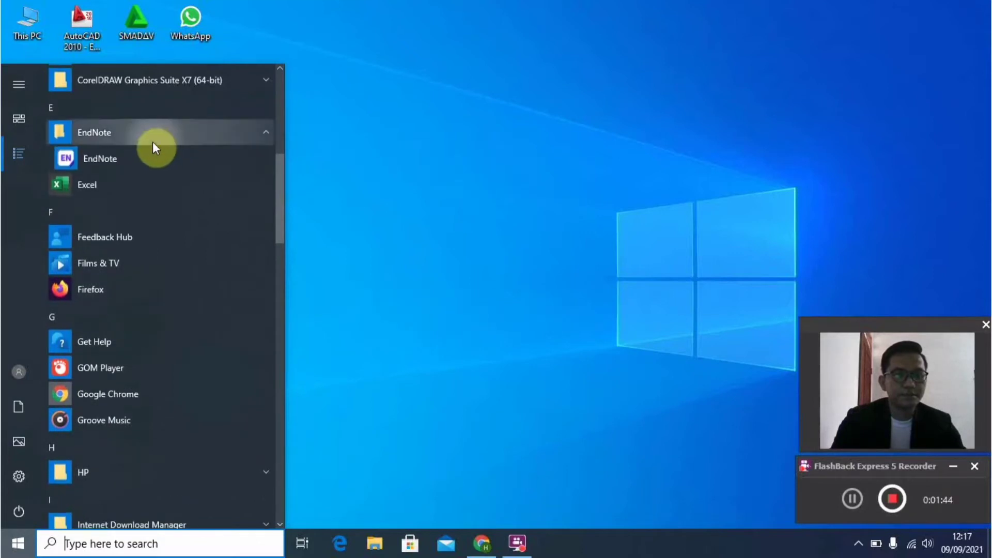
click(142, 158)
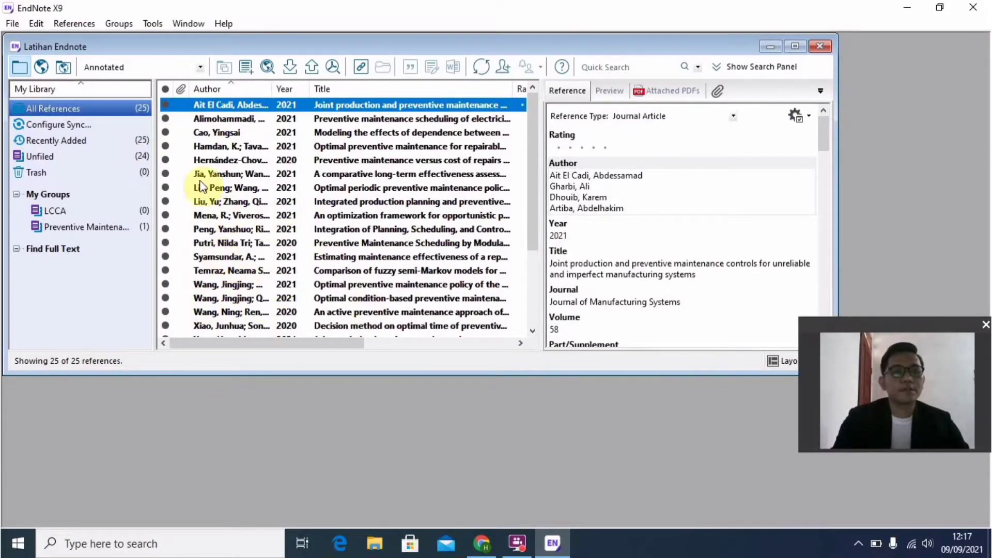
Step: Start a new reference library and enter Latihan EndNote as its file name
click(8, 25)
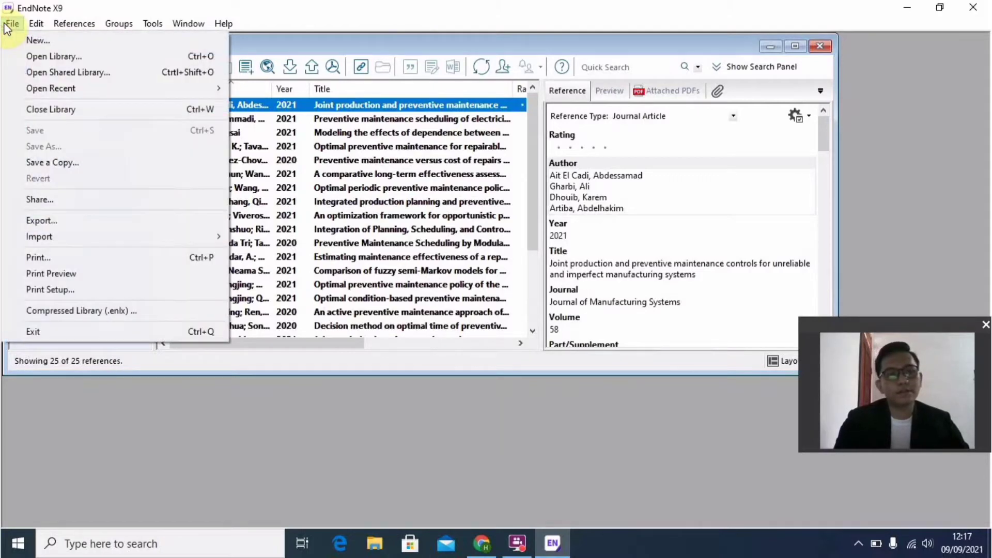
click(30, 40)
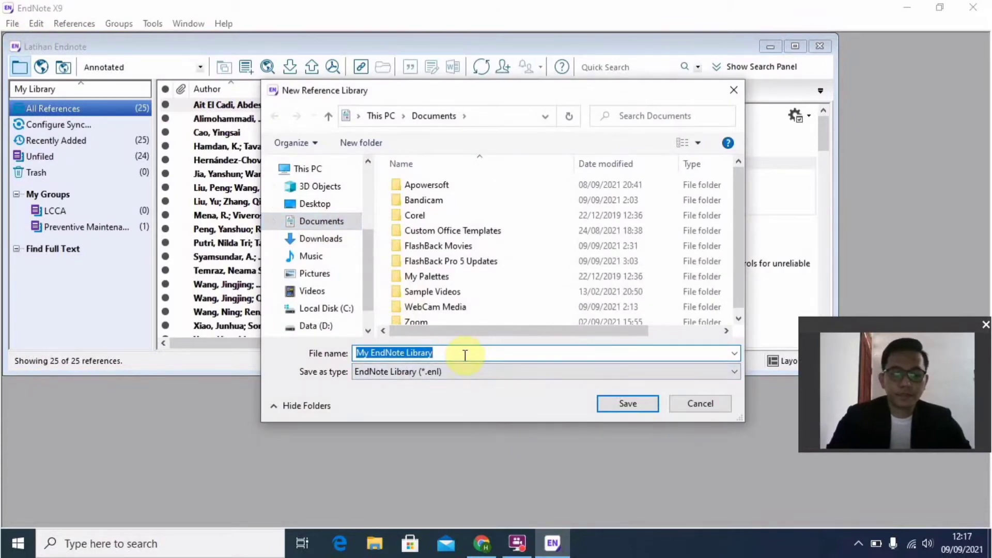
text(ati)
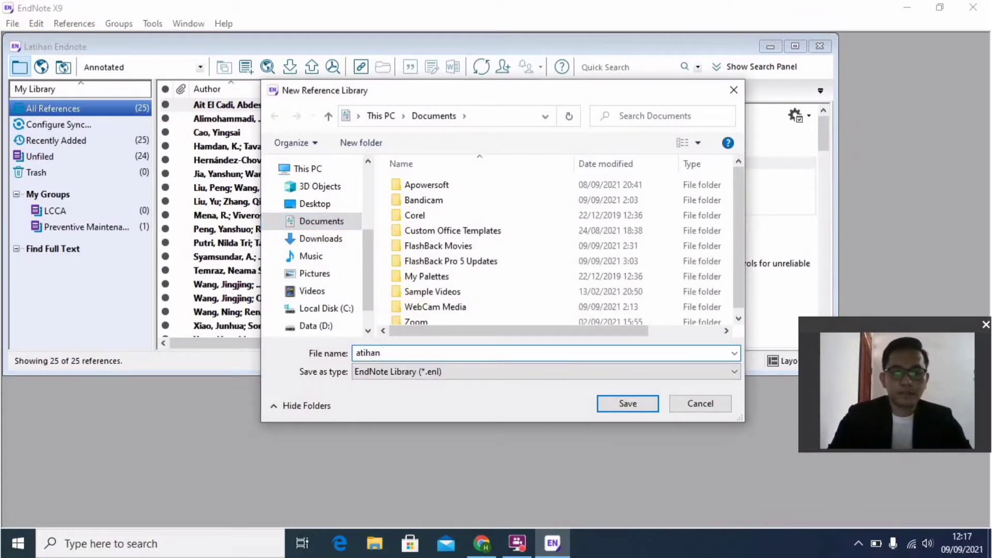
text(han)
key(BackSpace)
key(BackSpace)
key(BackSpace)
key(BackSpace)
key(BackSpace)
key(BackSpace)
text(La)
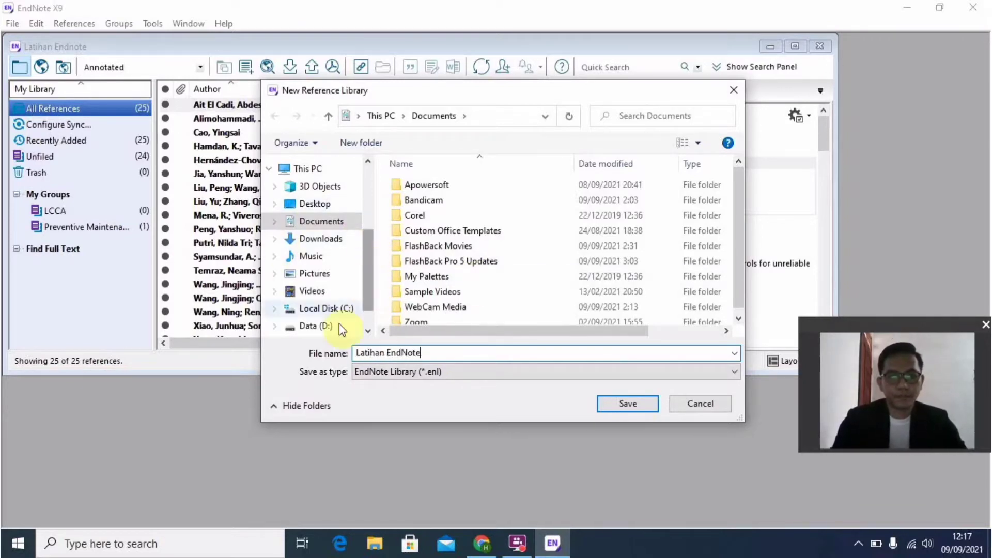
Step: Save the new library on the Data (D:) drive under the name Latihan EndNote 2
click(323, 327)
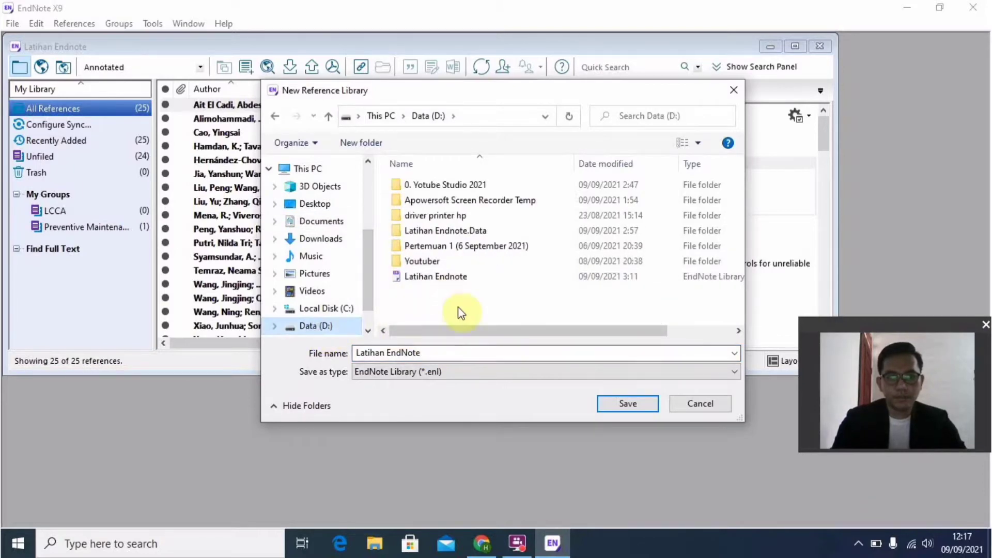
click(427, 358)
text(2)
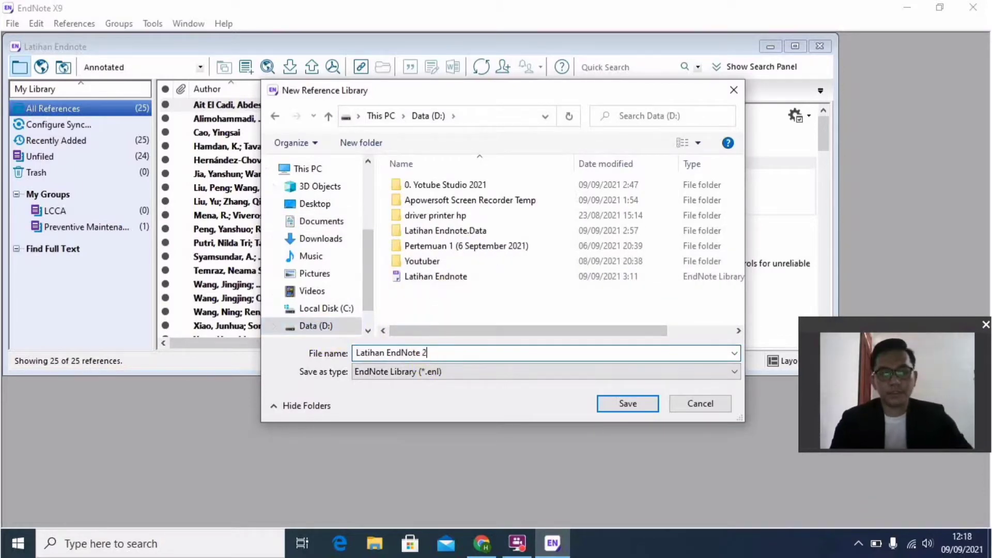
click(652, 403)
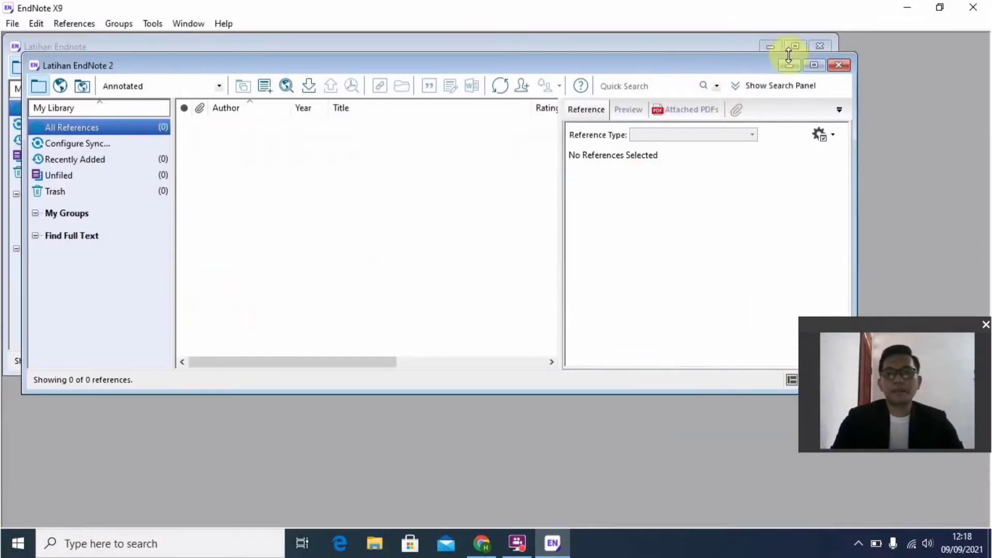
Step: Close the older Latihan Endnote library and maximize the Latihan EndNote 2 library window
click(836, 64)
click(822, 50)
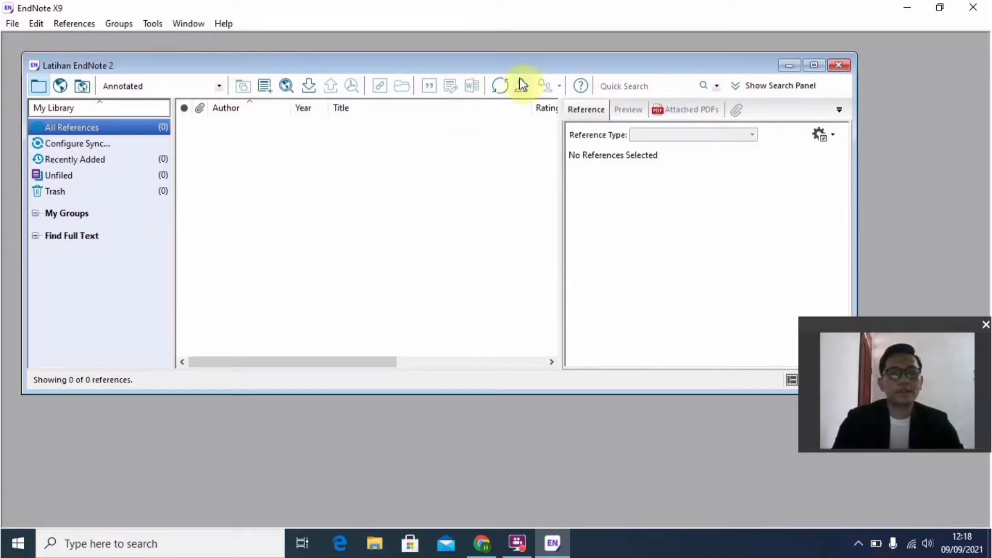
click(811, 66)
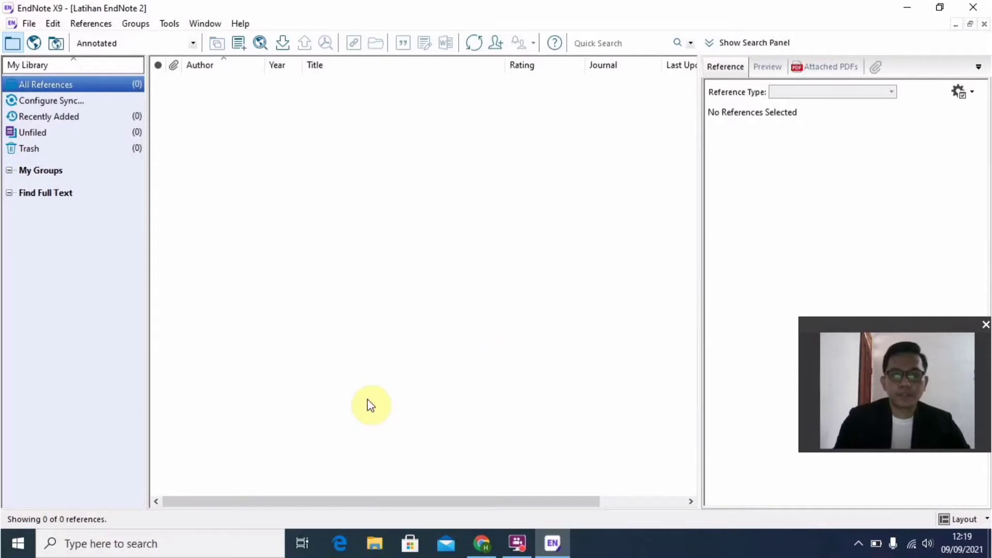
Step: Switch to Chrome and open ScienceDirect from the e-Resources list on the university library's Database Menu page
click(483, 540)
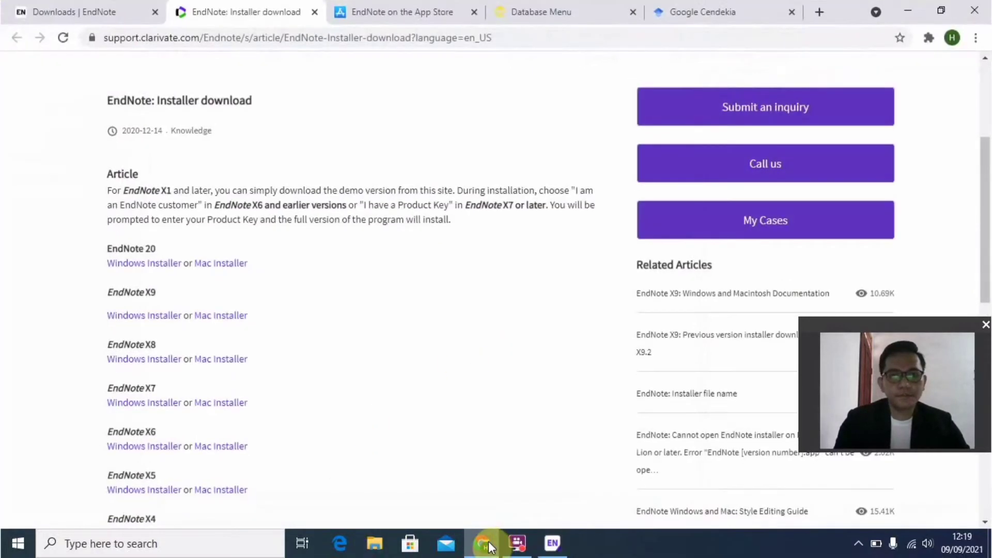
click(549, 8)
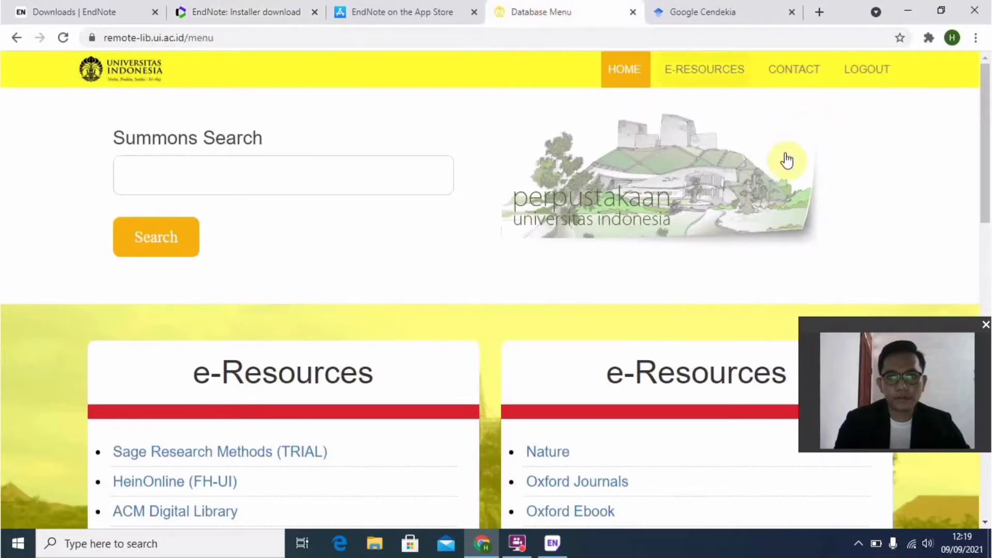
drag(988, 156, 988, 255)
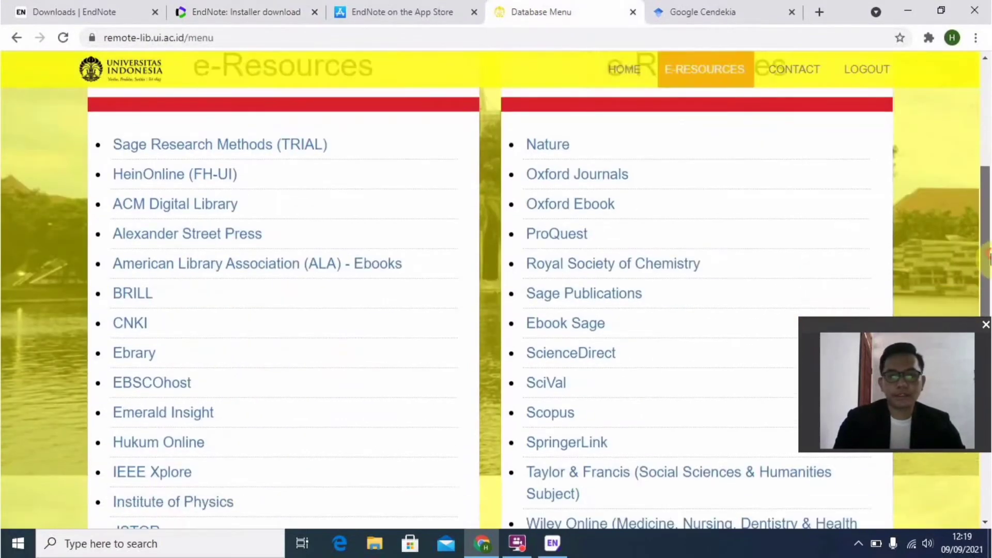
click(561, 354)
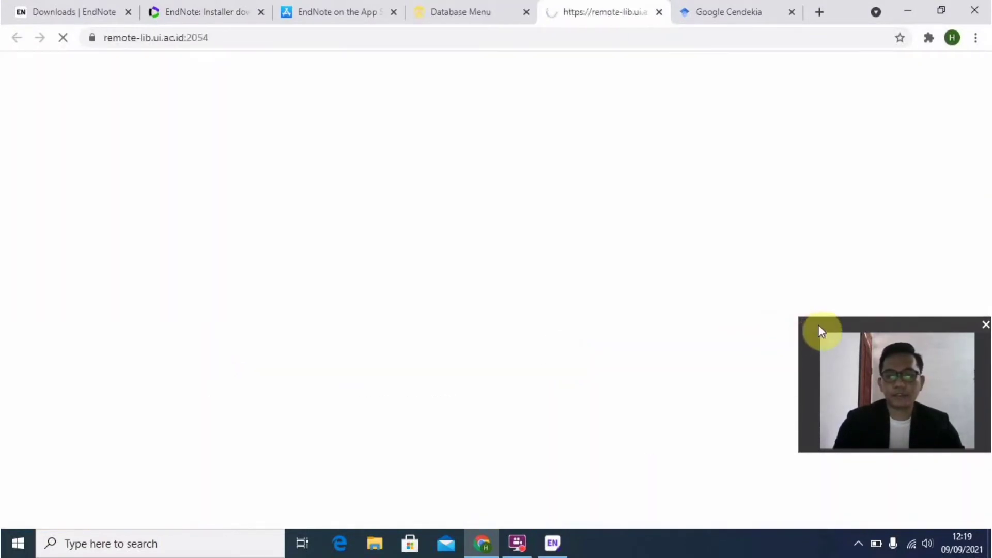
drag(820, 325, 827, 386)
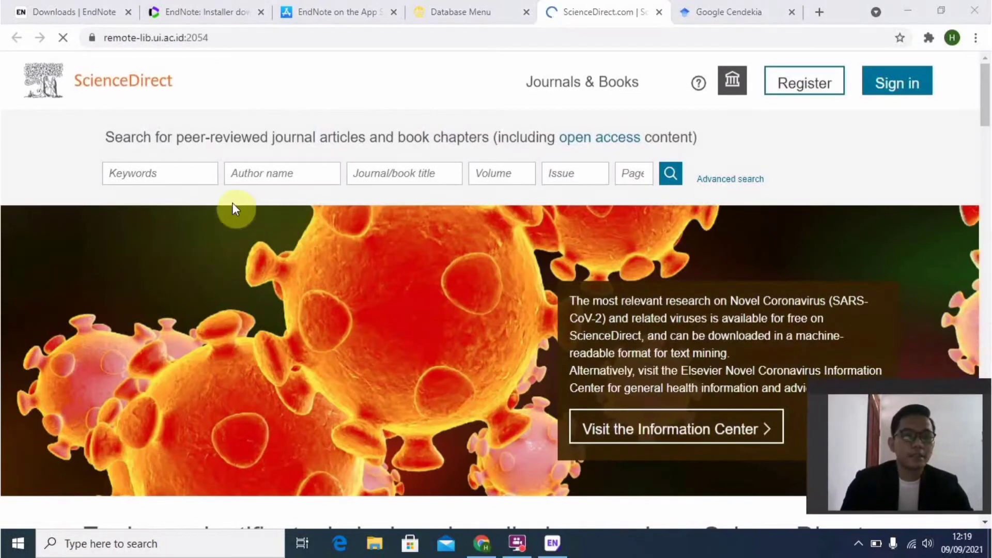
Step: Search ScienceDirect for articles with the keywords Road Pavement
click(183, 173)
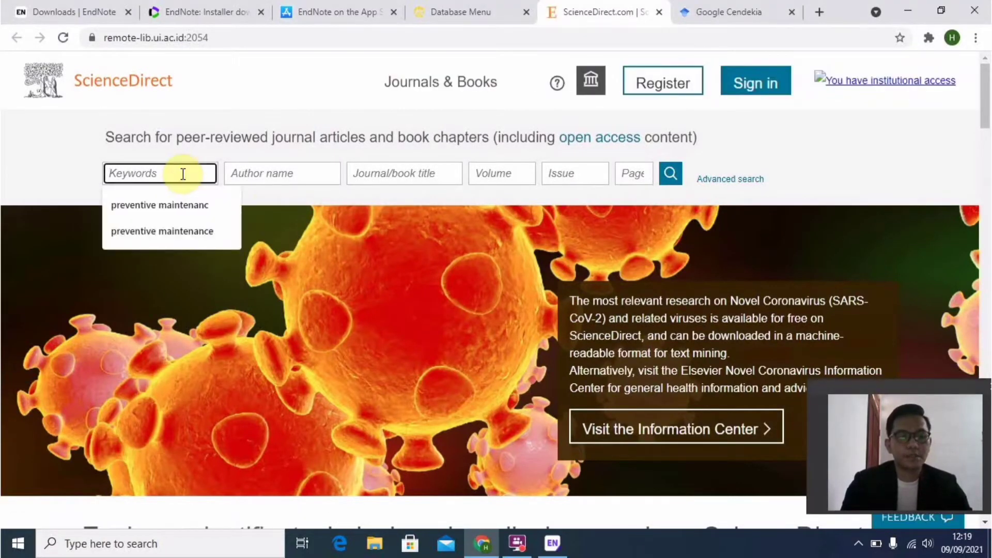
text(Ro)
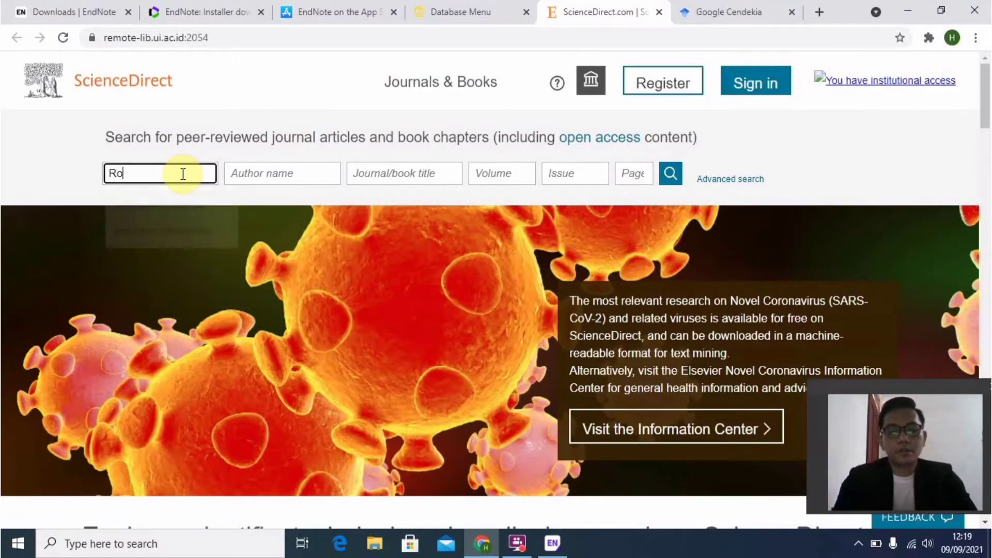
text(ad Pavement)
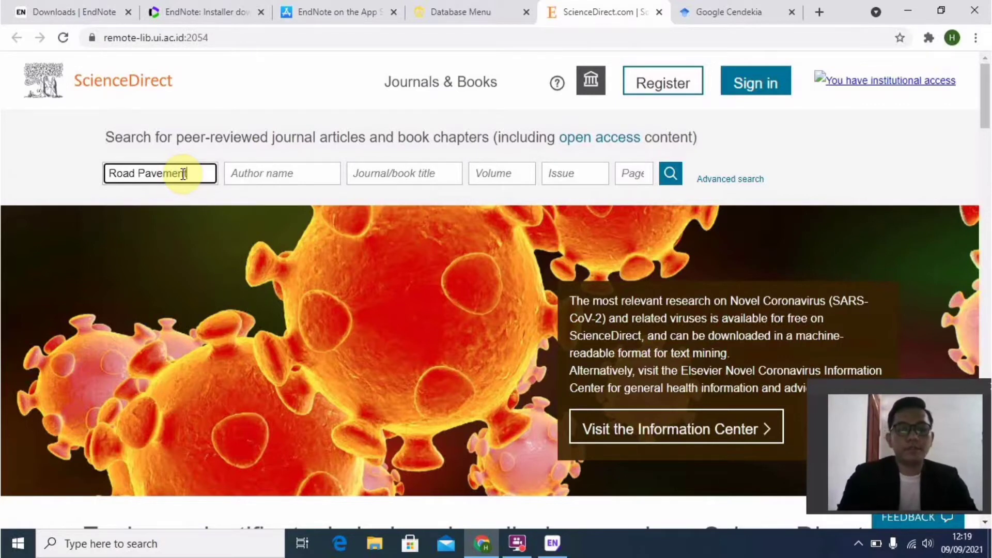
key(Return)
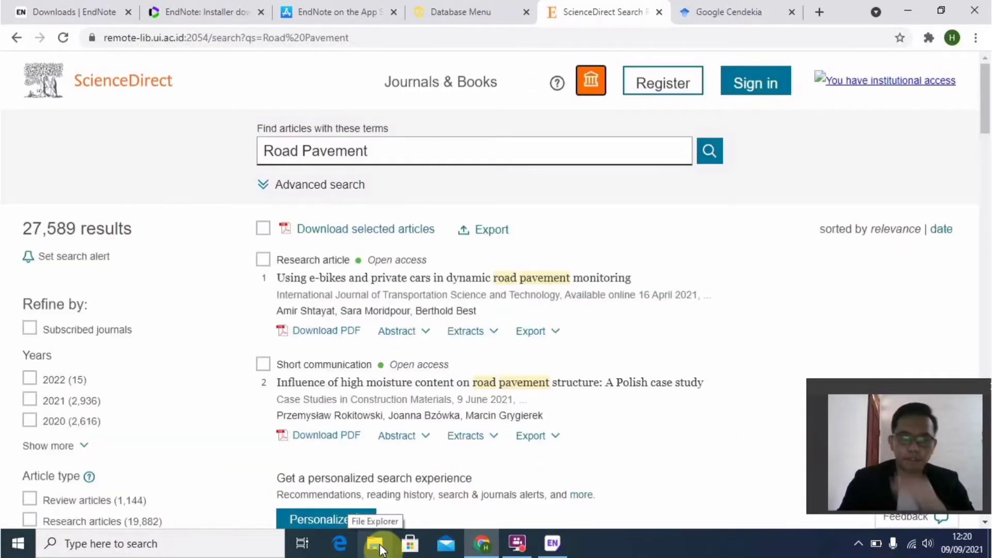
Step: Export the citations of all articles on the results page to RIS and open the downloaded file in EndNote
click(263, 228)
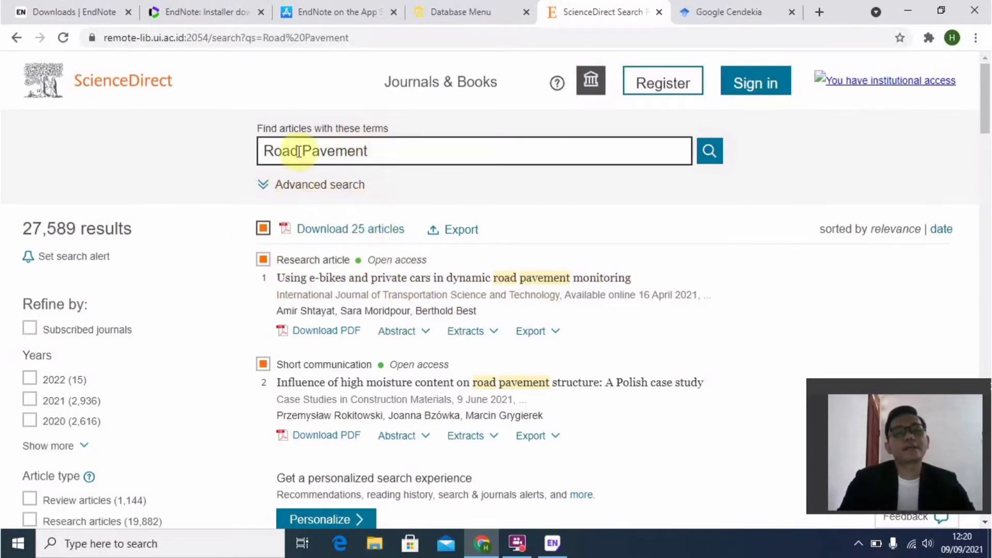
click(459, 240)
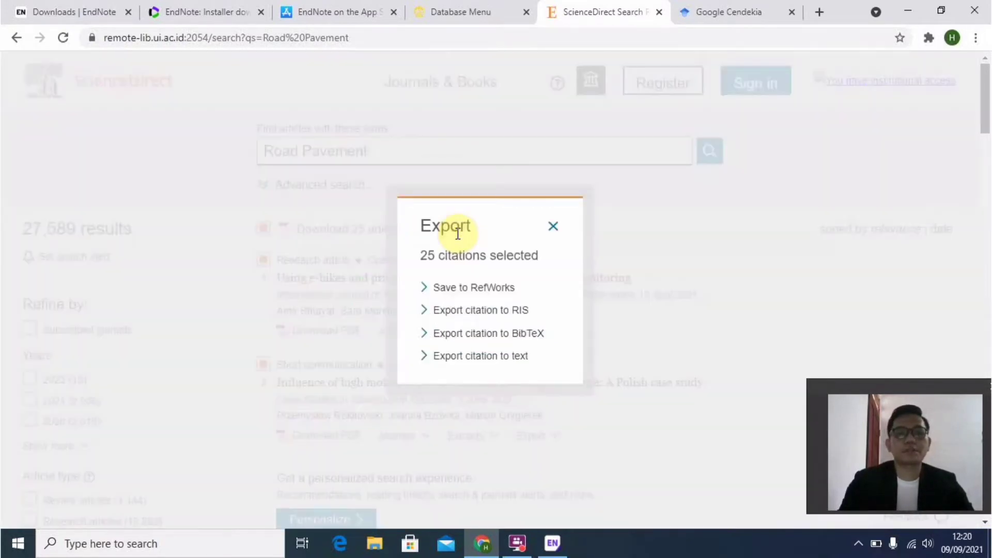
click(515, 313)
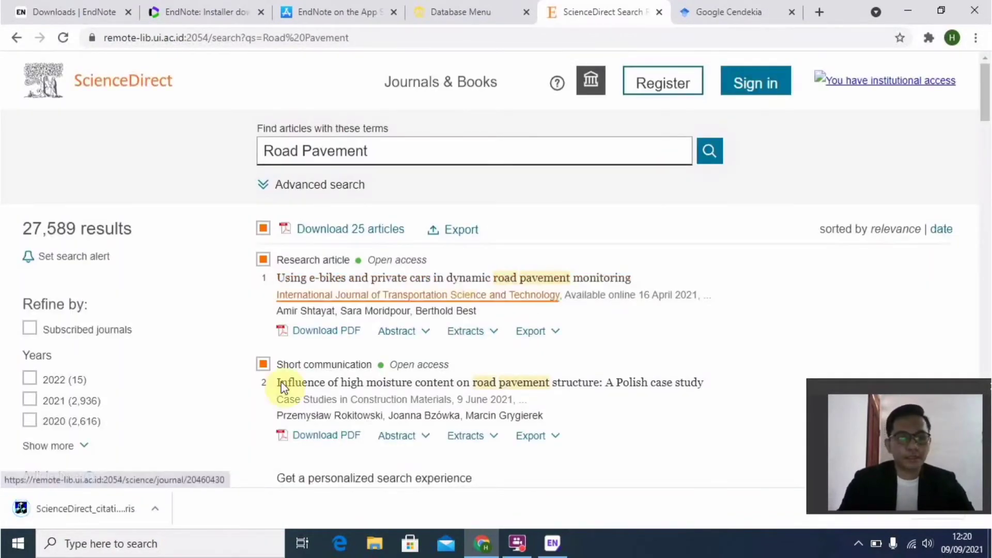
click(50, 511)
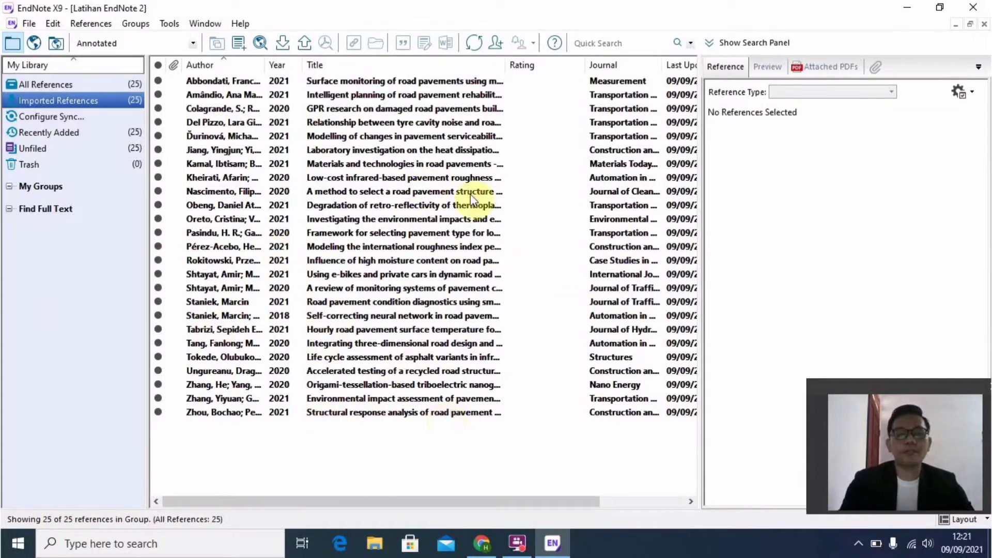
Step: Switch to Google Scholar in Chrome and search for life cycle cost analysis
click(484, 543)
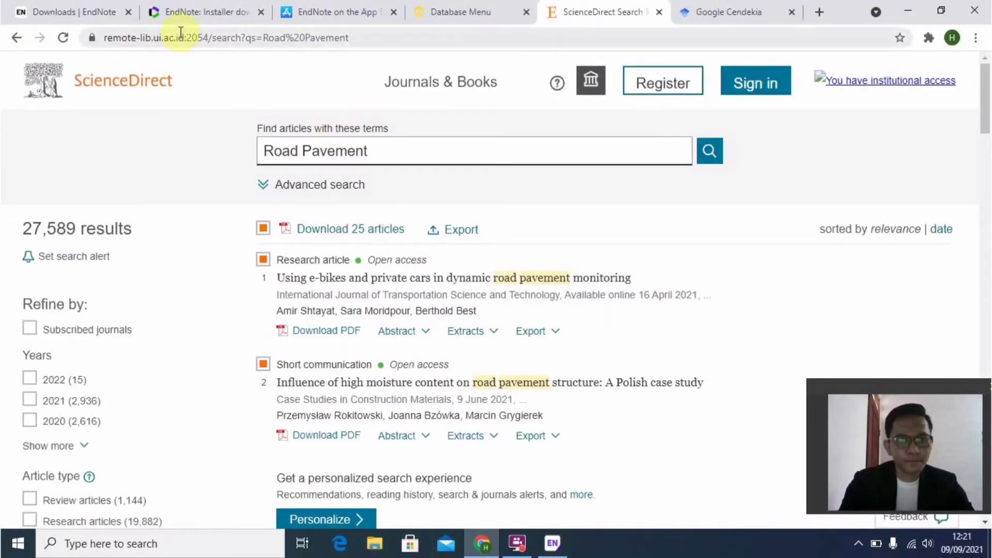
click(698, 7)
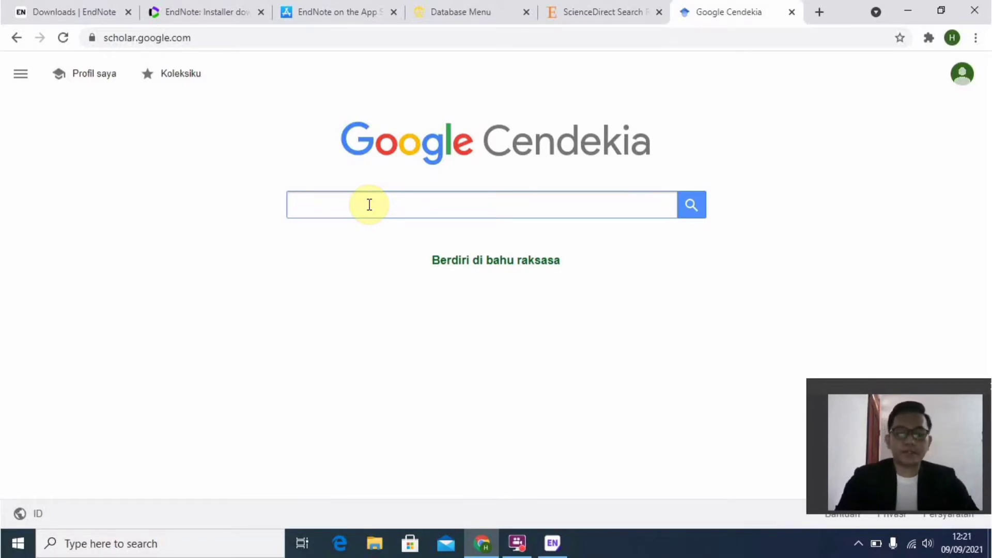
text(Li)
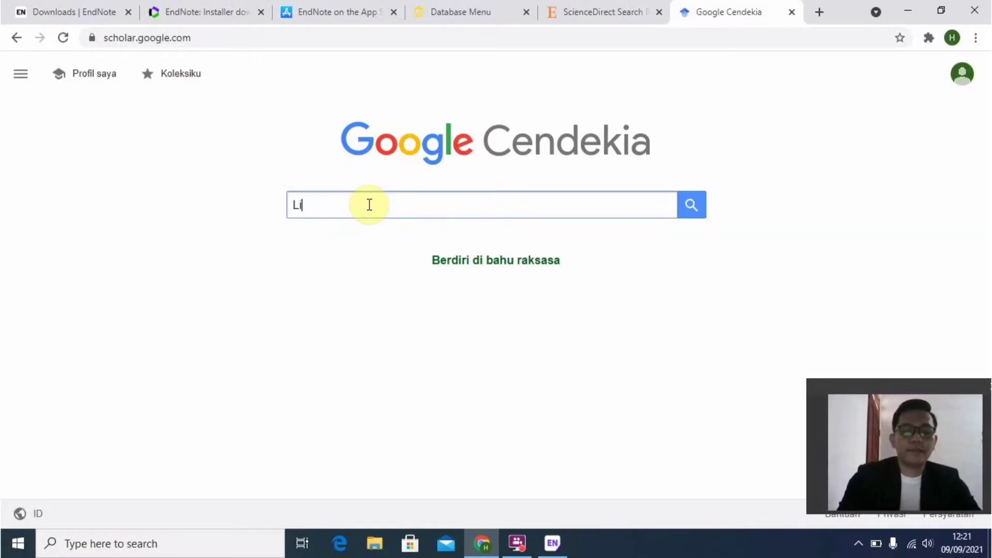
text(fe Cycle)
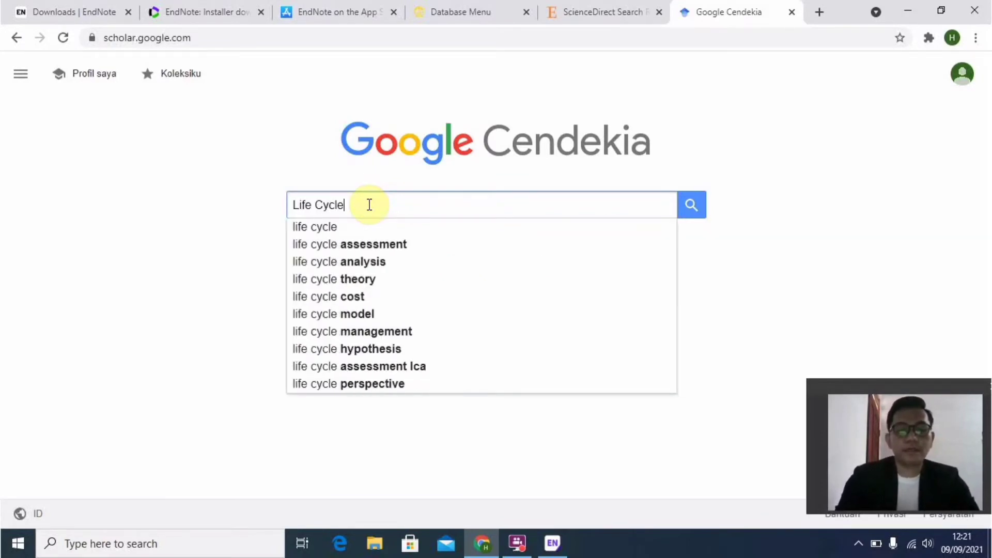
text( Cost)
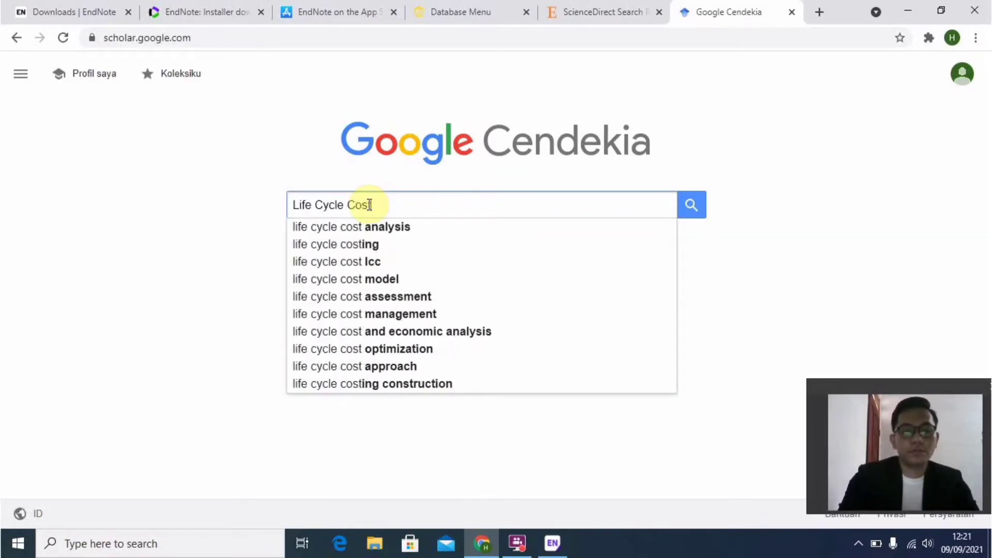
click(392, 231)
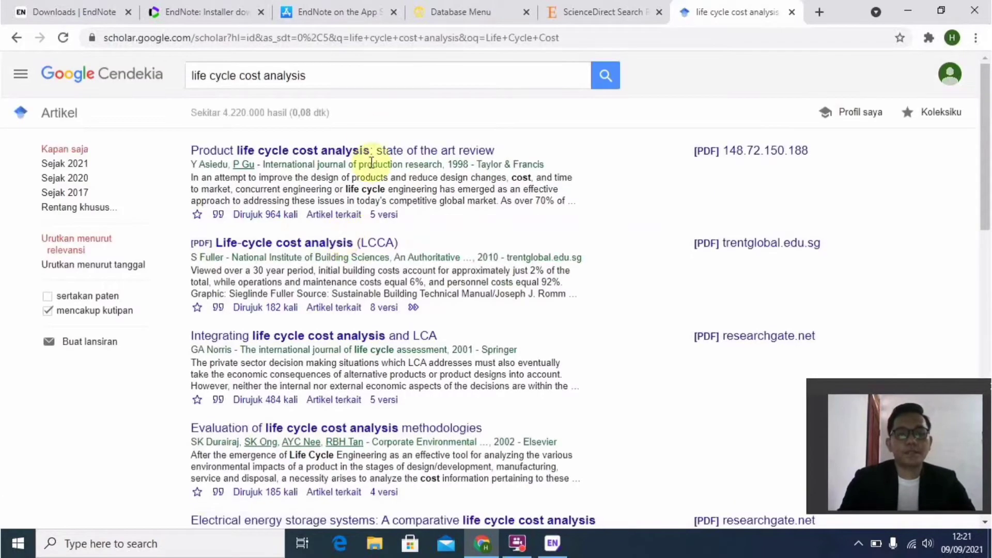
Step: Refine the Google Scholar search to life cycle cost analysis Road Pavement
click(319, 75)
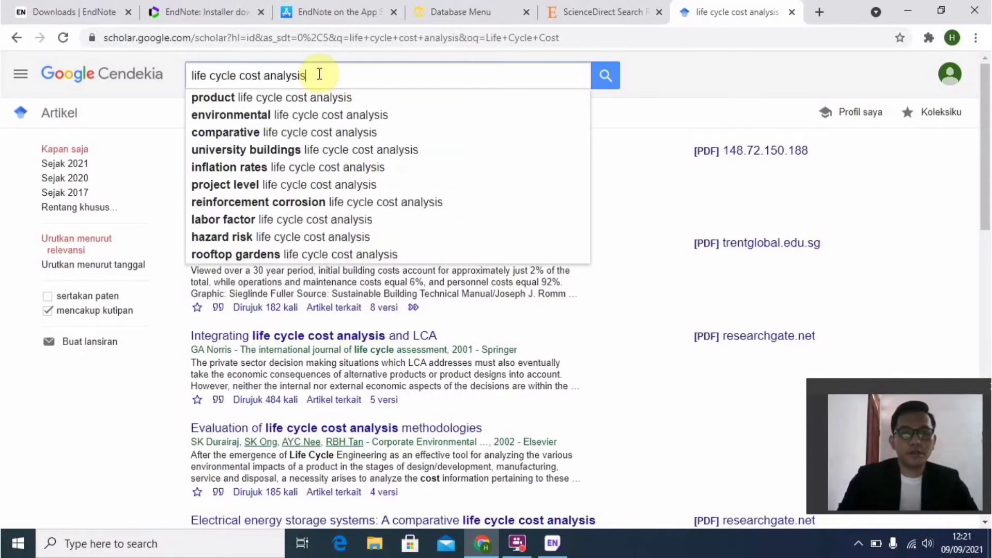
click(320, 75)
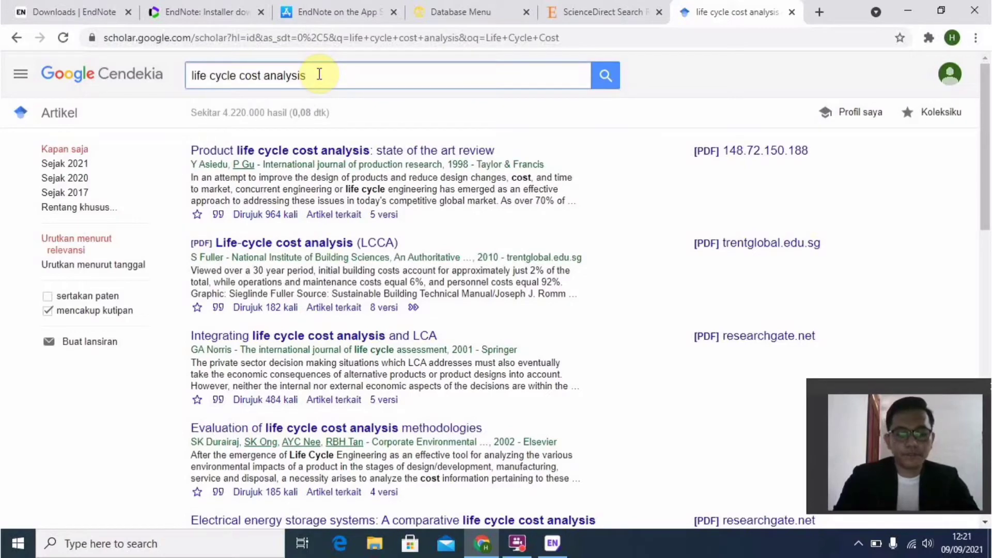
text(Road Pavement)
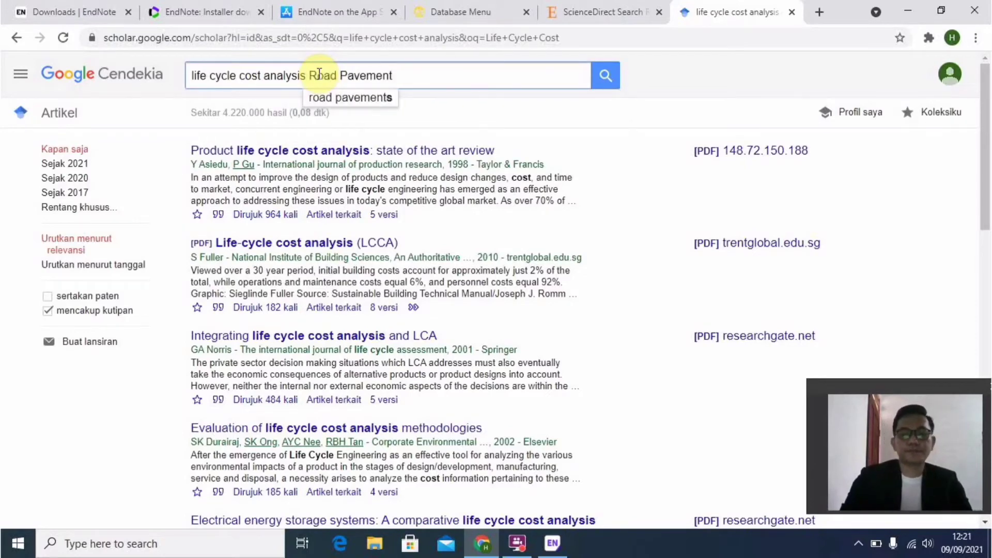
key(Return)
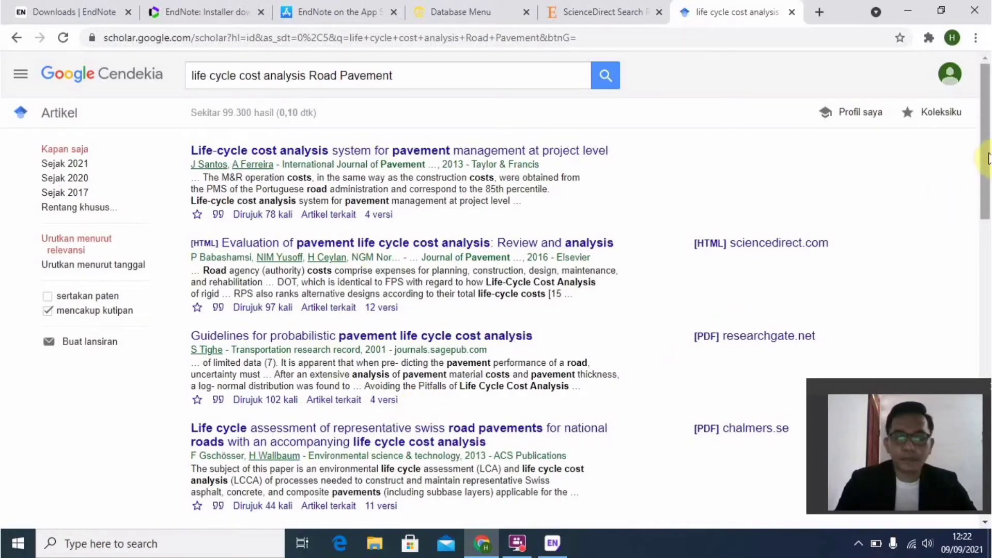
Step: Export the citation of the article Life-cycle cost analysis system for pavement management at project level in EndNote format and open scholar.enw in EndNote
mouse_move(988, 156)
mouse_down()
mouse_move(988, 230)
mouse_move(988, 159)
mouse_up()
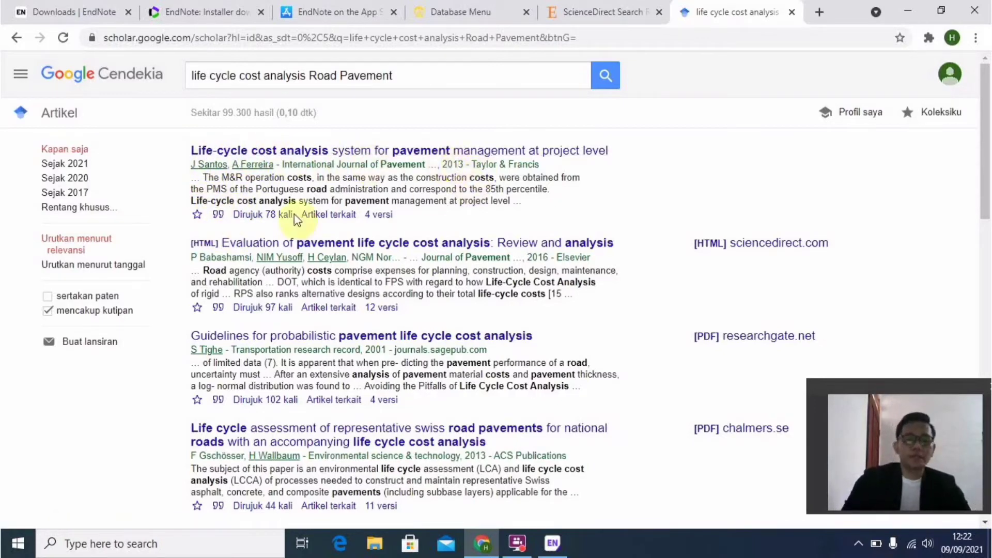
click(217, 215)
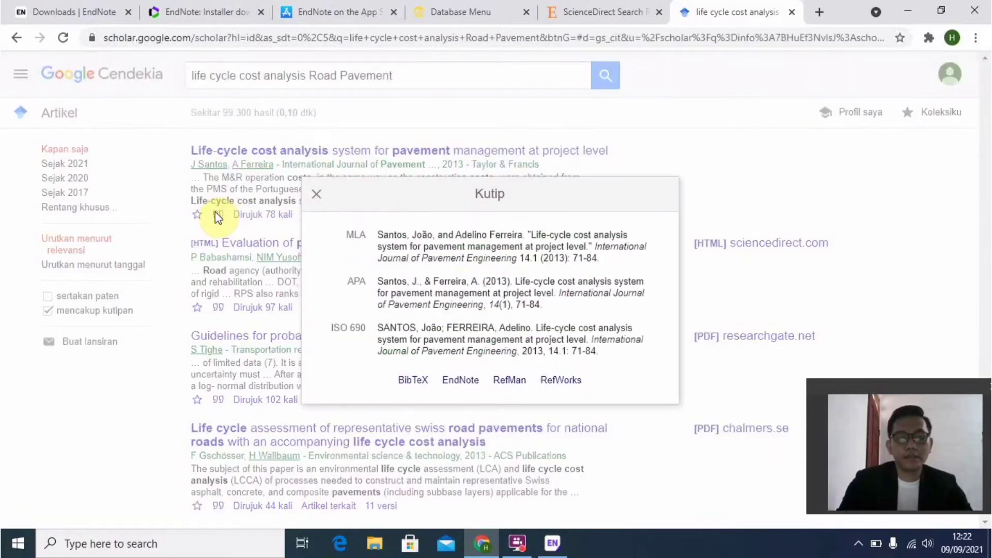
click(462, 382)
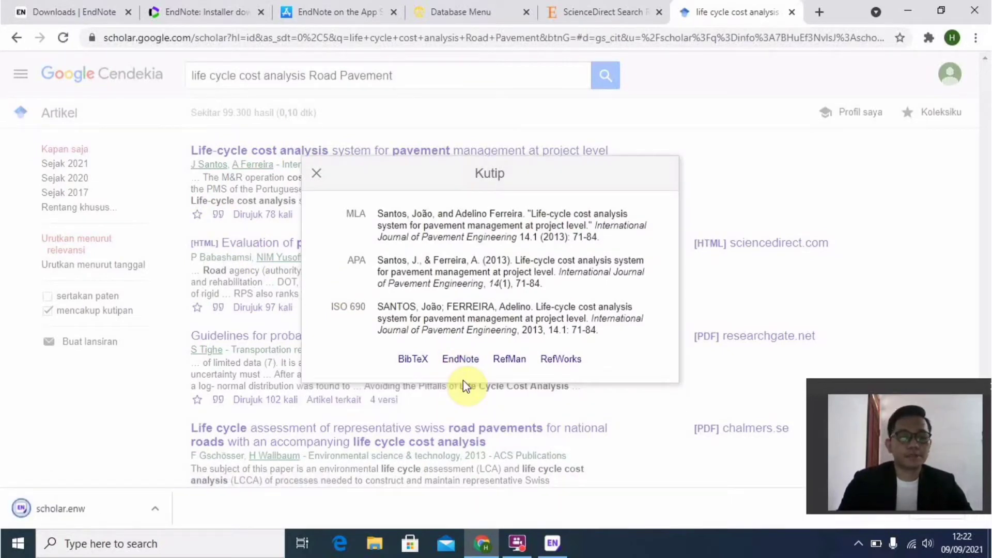
right_click(38, 511)
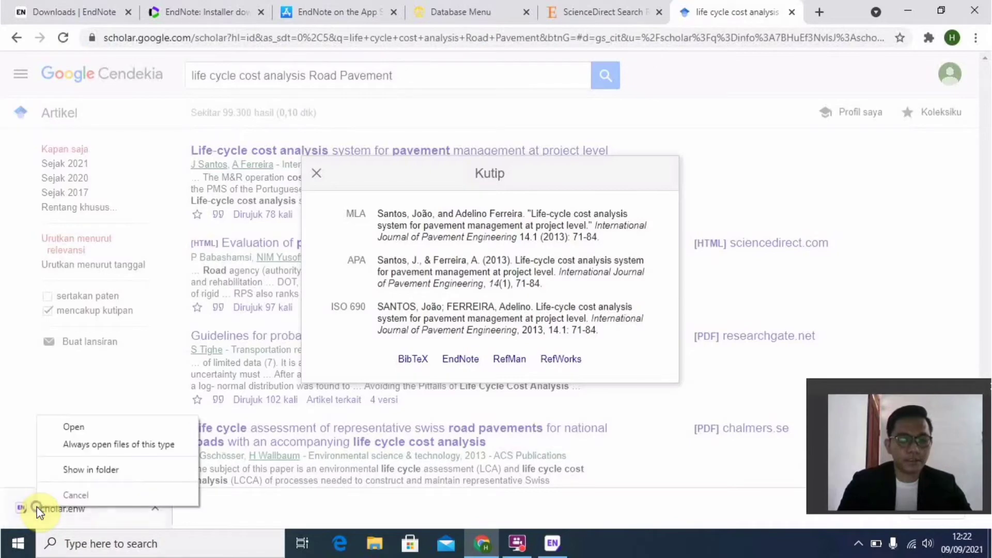
click(75, 427)
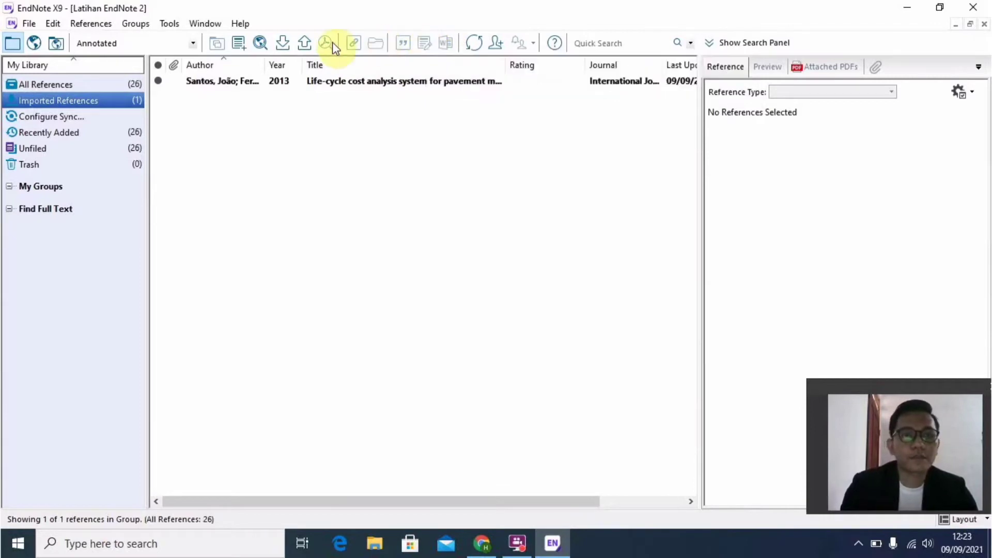
Step: Create a new reference manually and set its reference type to Legal Rule or Regulation
click(242, 44)
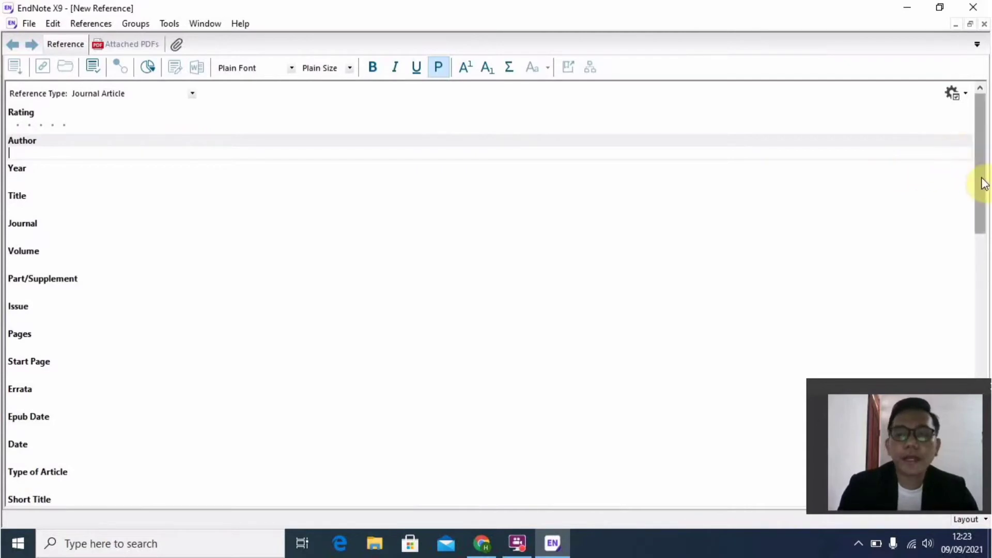
drag(983, 183, 981, 159)
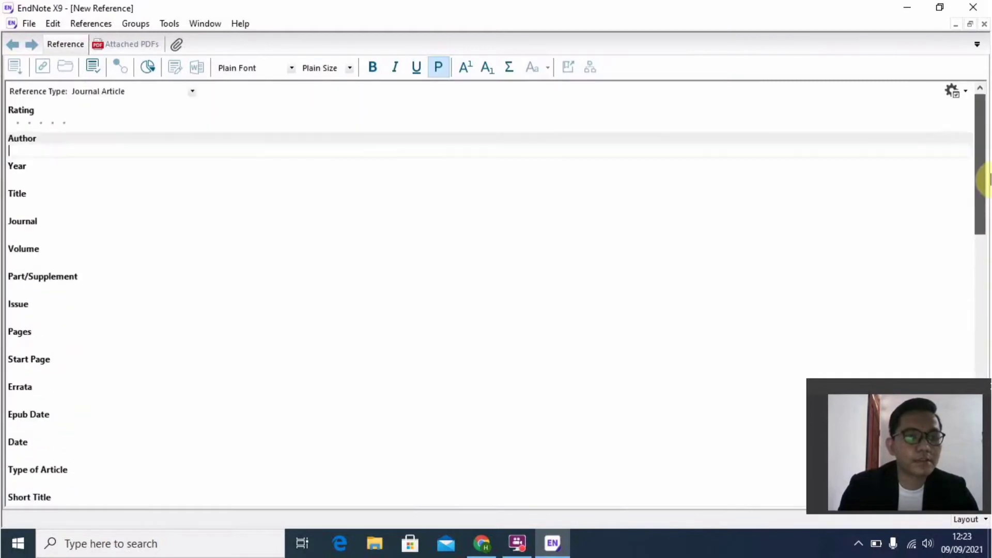
click(188, 99)
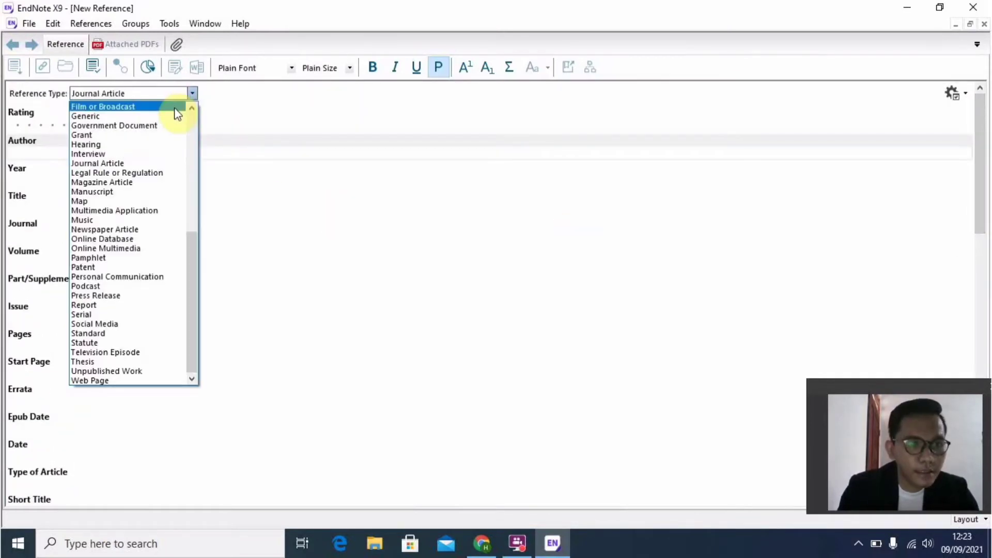
click(150, 173)
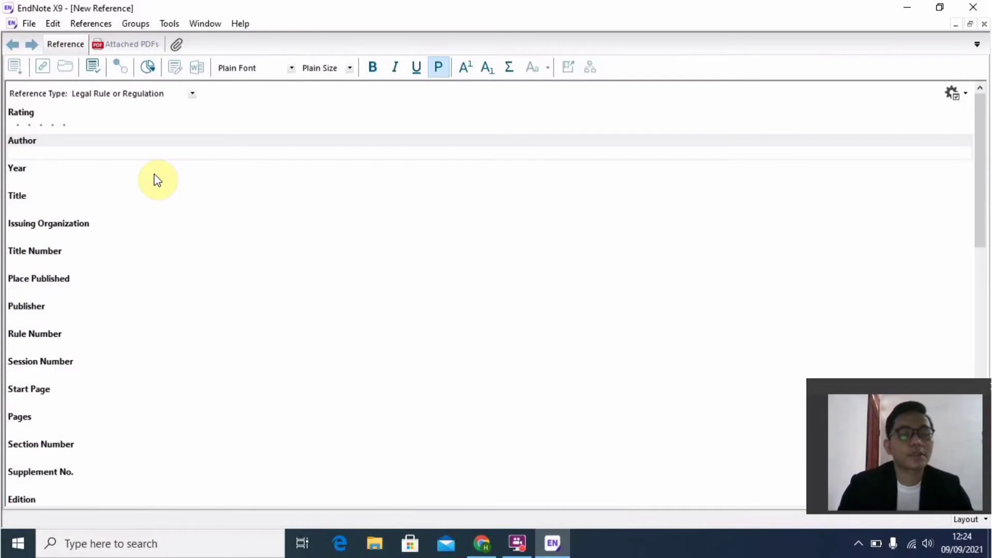
click(192, 93)
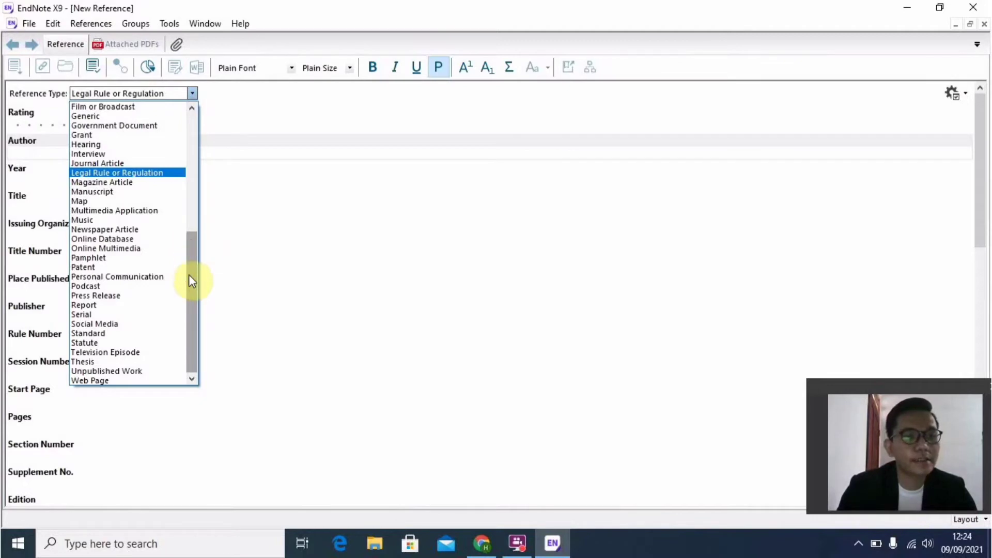
click(254, 275)
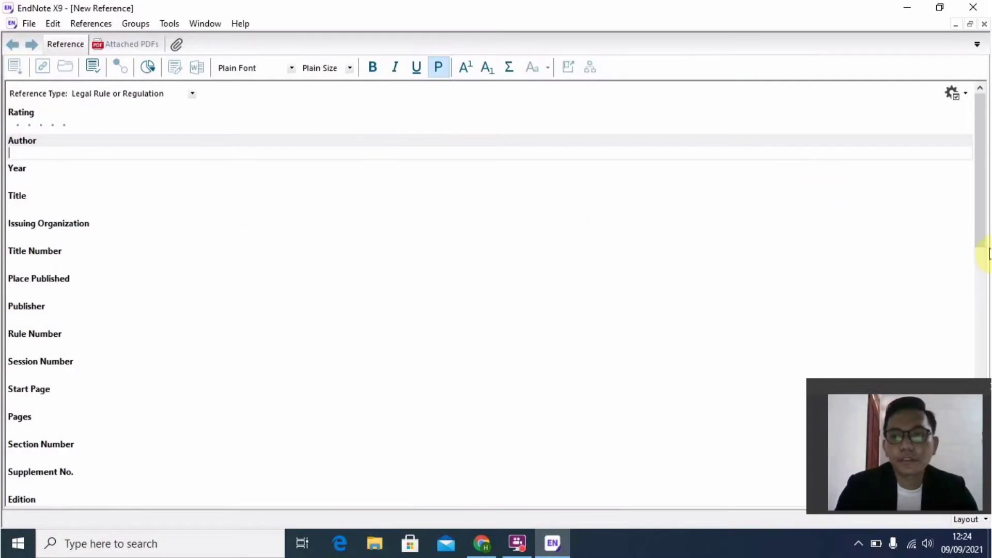
Step: Look over the new reference's entry fields, its attached PDFs view and the file attachment dialog, without attaching a file
click(983, 331)
drag(982, 295, 982, 165)
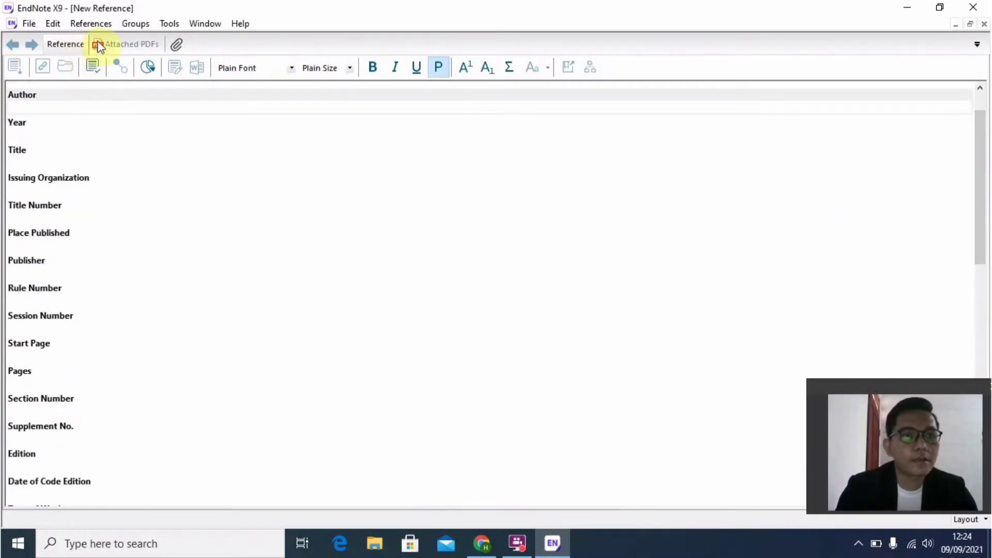
click(111, 45)
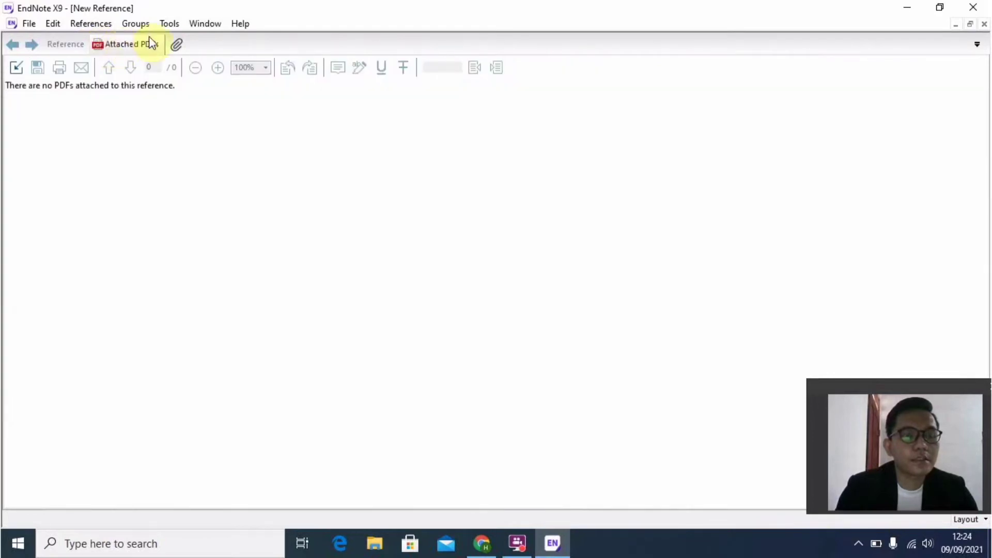
click(176, 45)
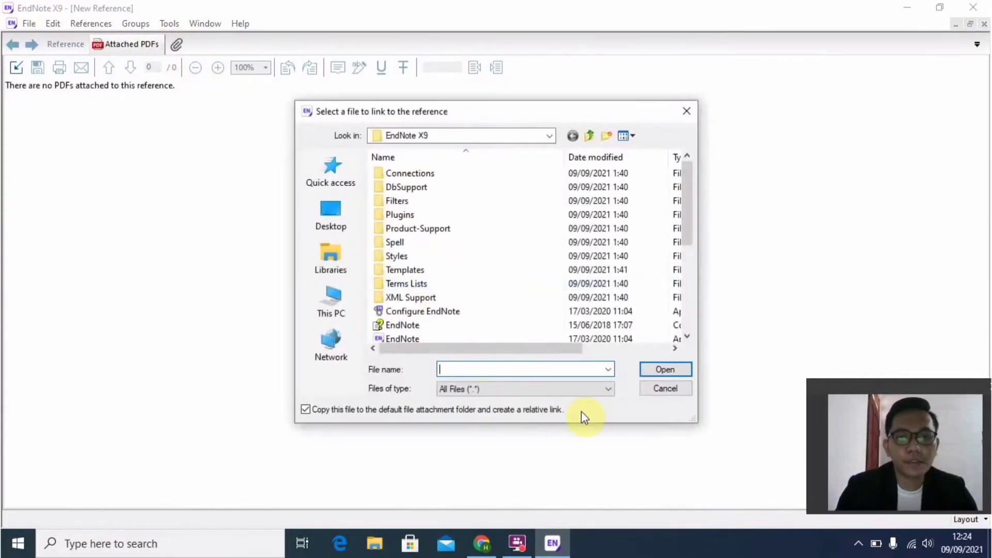
click(675, 392)
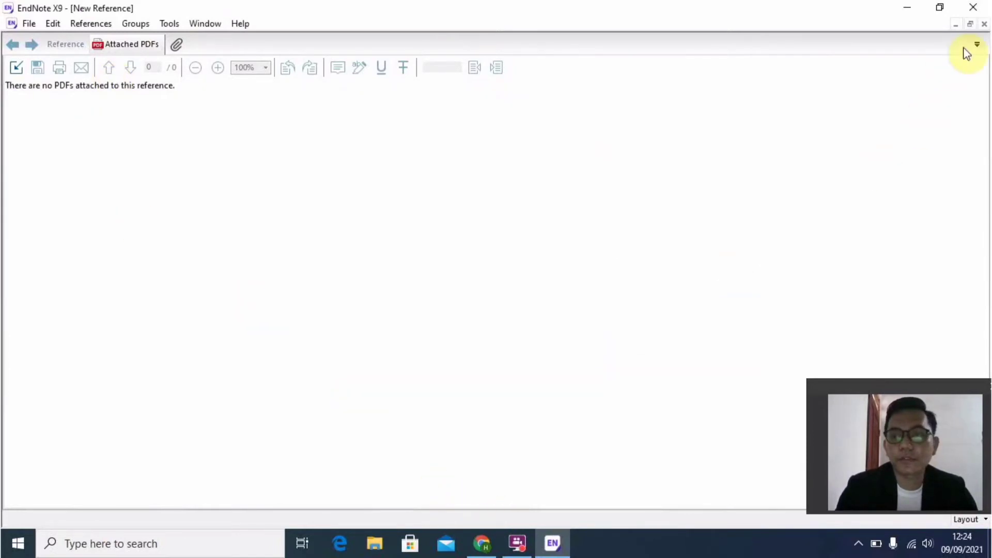
Step: Restore the new reference window to a smaller size, move it down and close it without saving the reference
click(970, 23)
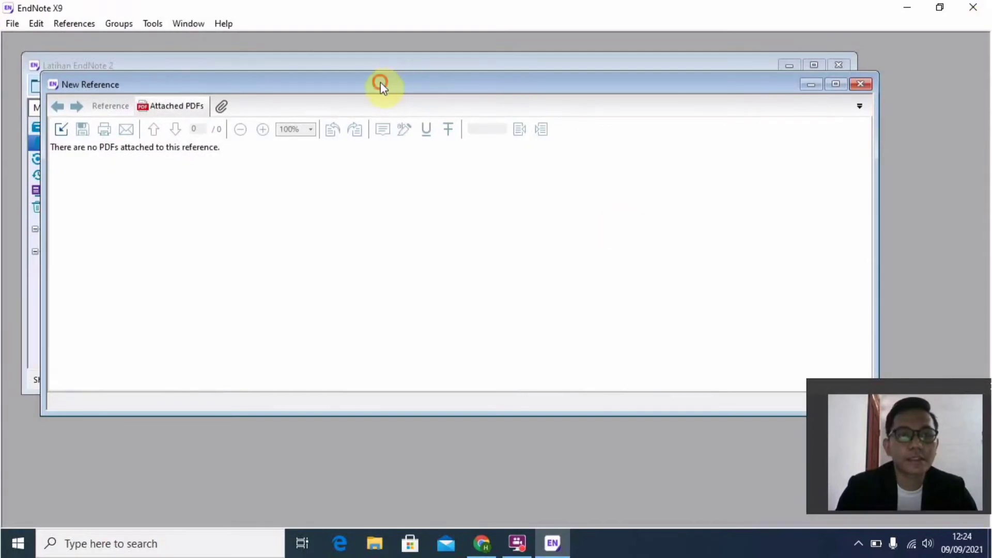
drag(380, 81, 346, 221)
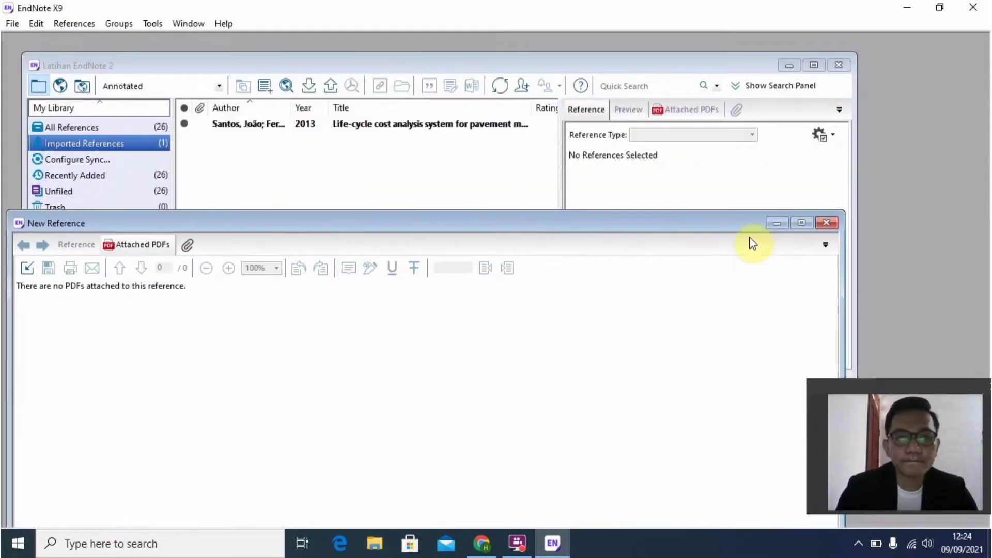
click(825, 223)
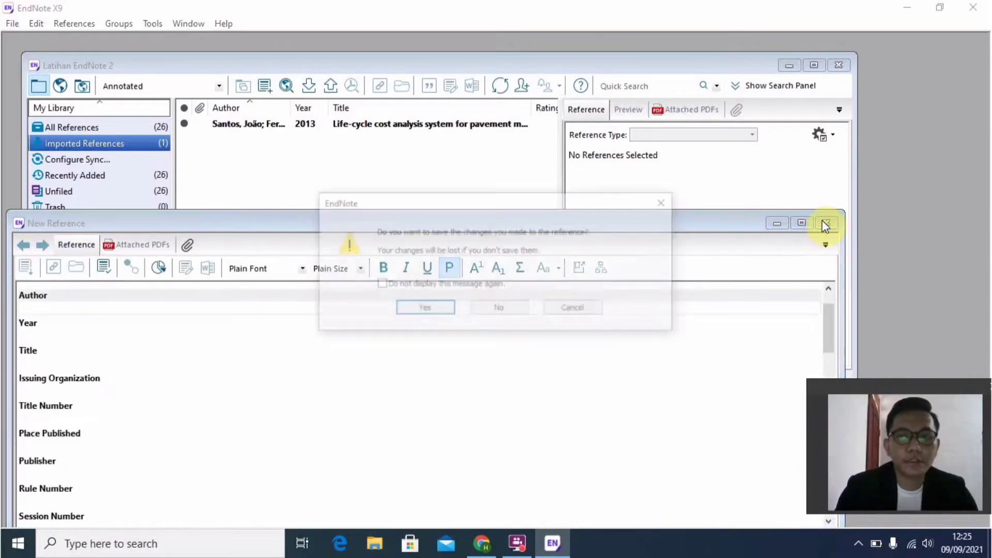
click(487, 315)
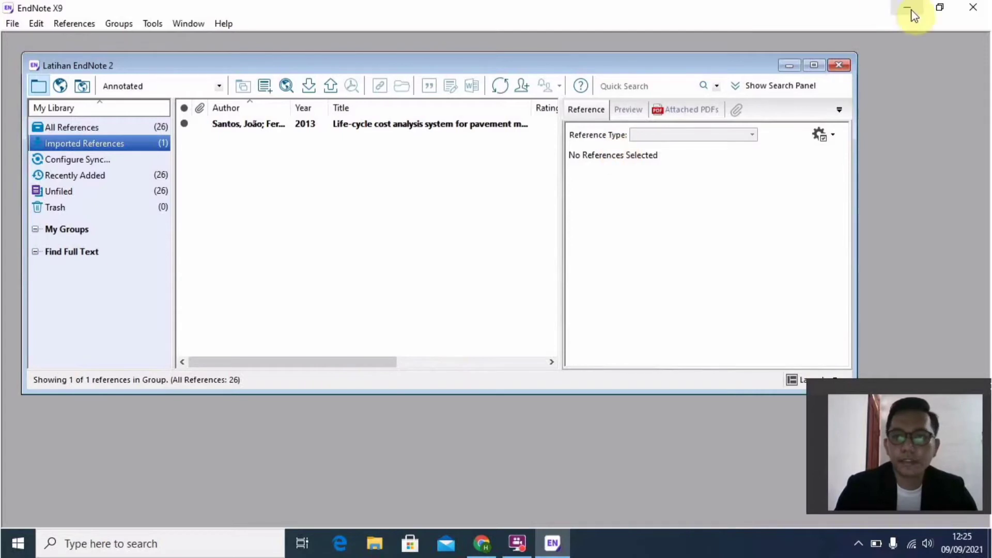
Step: Minimize the EndNote and Chrome windows and create a new blank document in Word
click(947, 8)
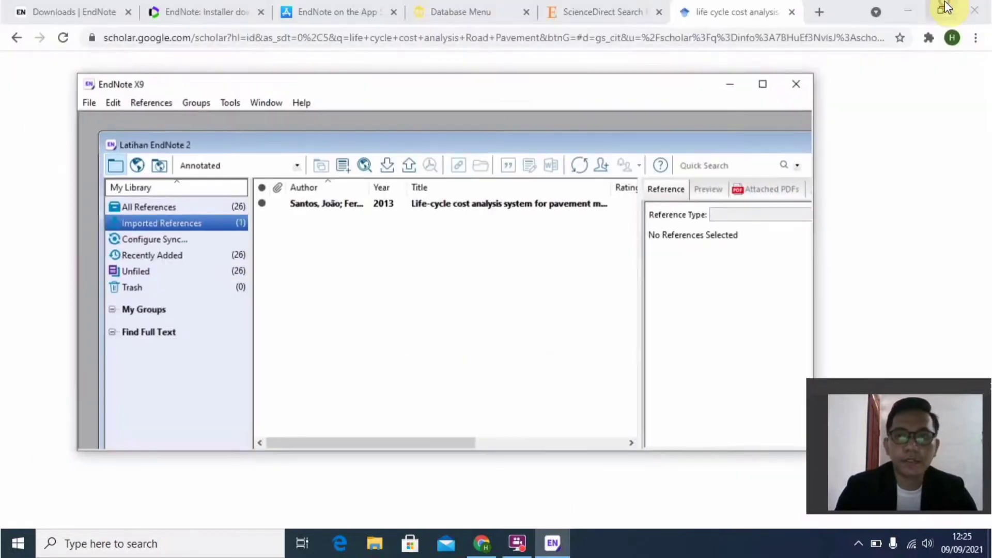
click(737, 86)
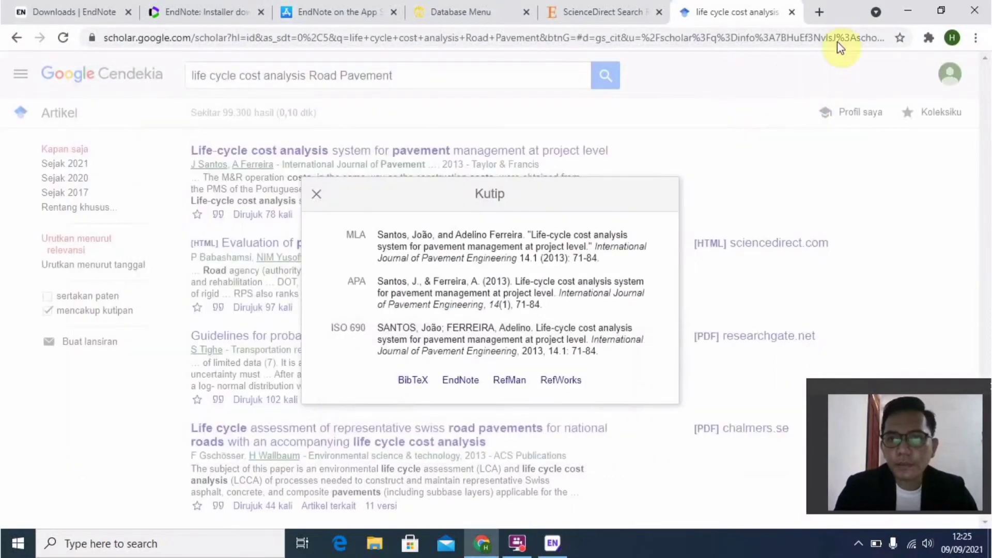
click(908, 14)
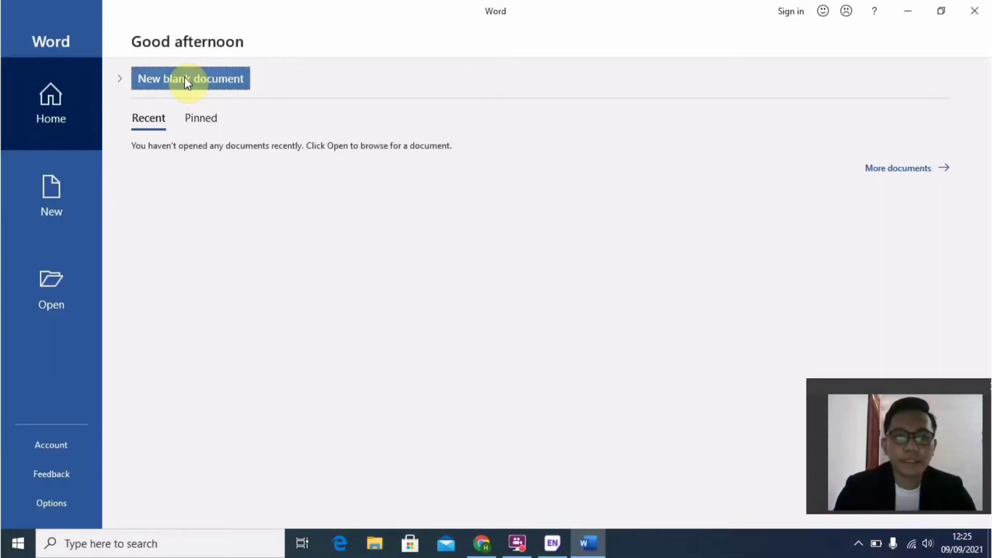
click(176, 77)
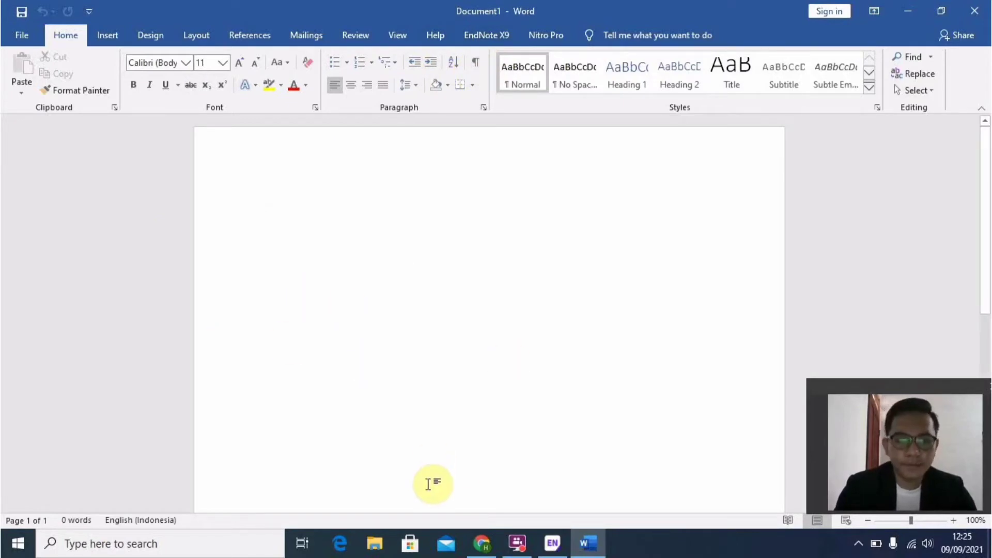
Step: Write "Perekembangan peraturan dalam pemeliharan jalan menuntut pelaksana semakin sempurna dalam pelayanan jasanya" as the document's first sentence
mouse_move(554, 548)
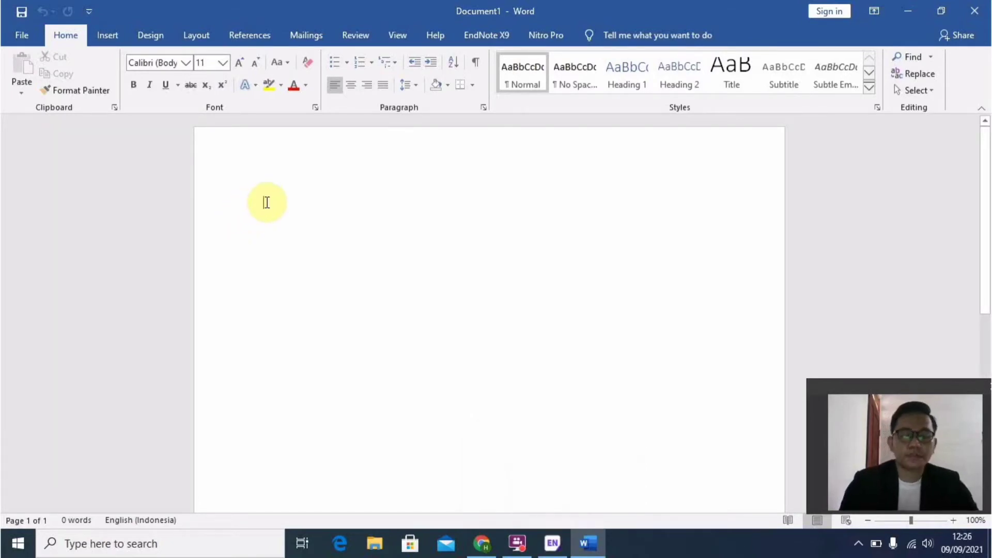
text(Pere)
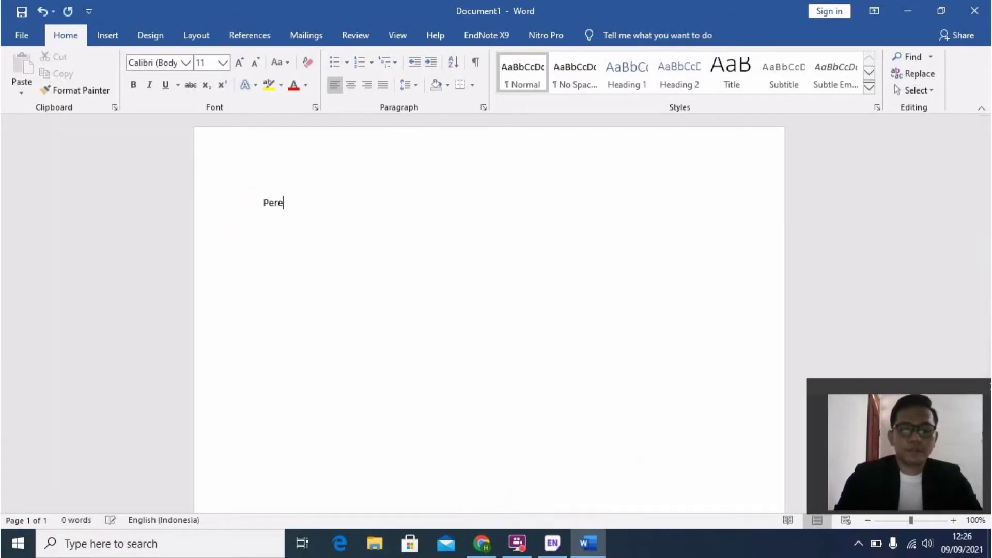
text(kembangan p)
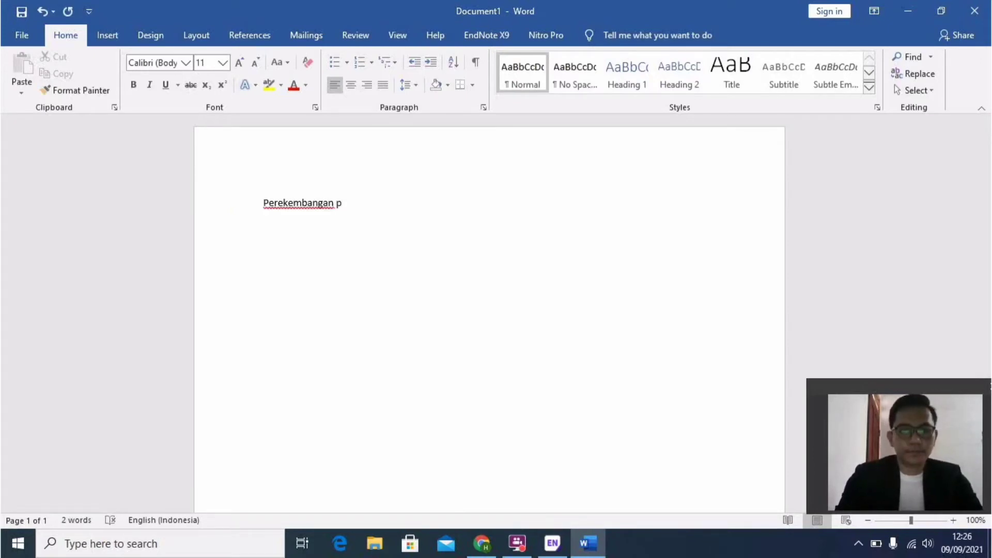
text(eraturan)
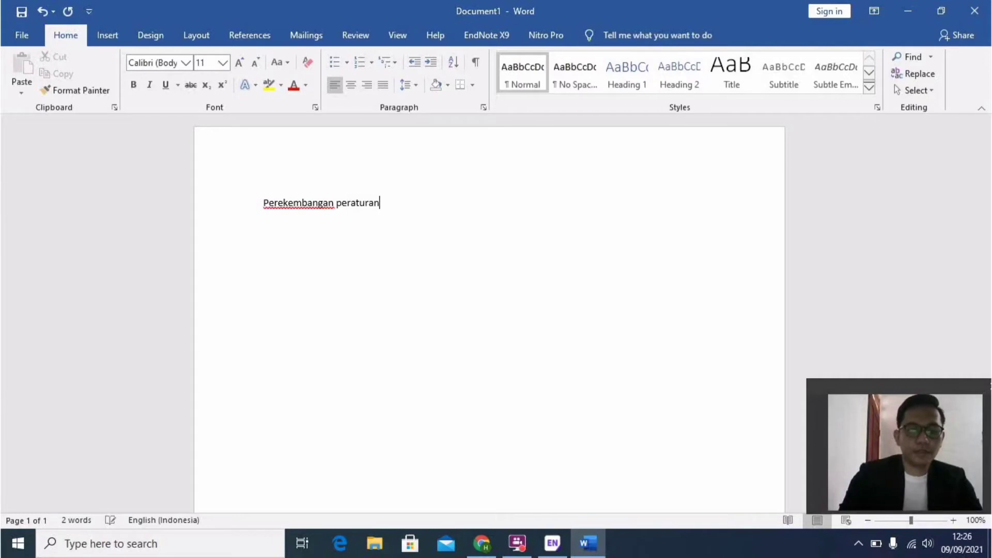
text( dalam p)
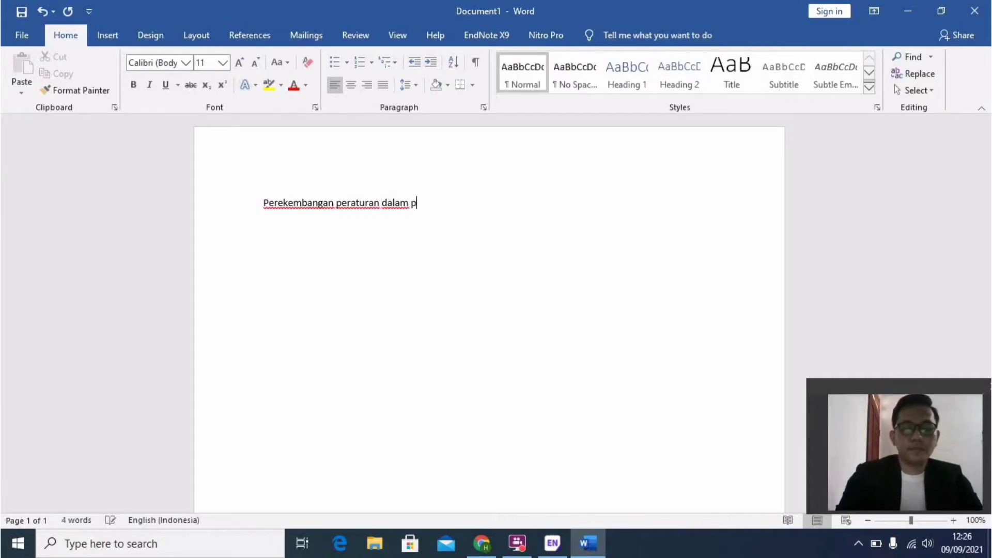
text(emeliharan jala)
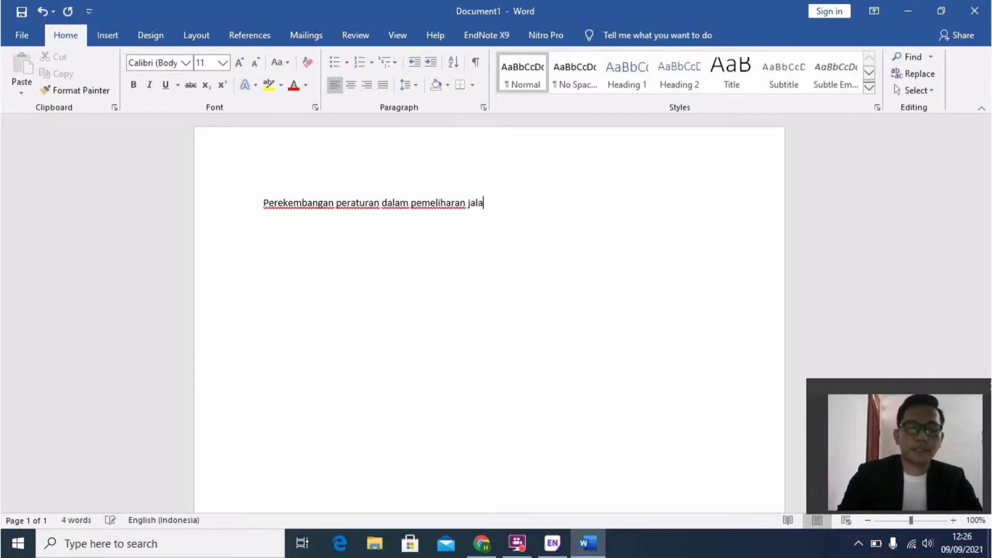
text(n men)
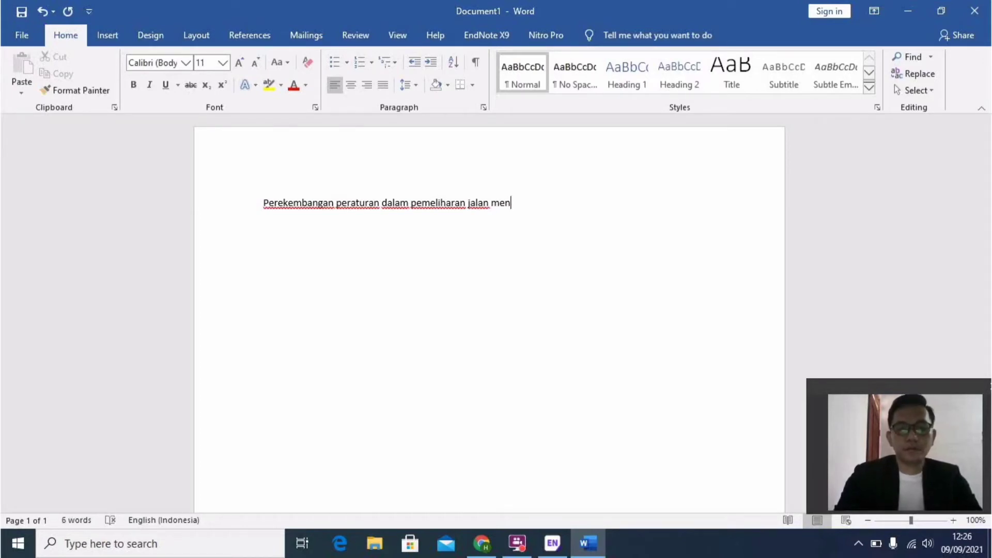
text(untut )
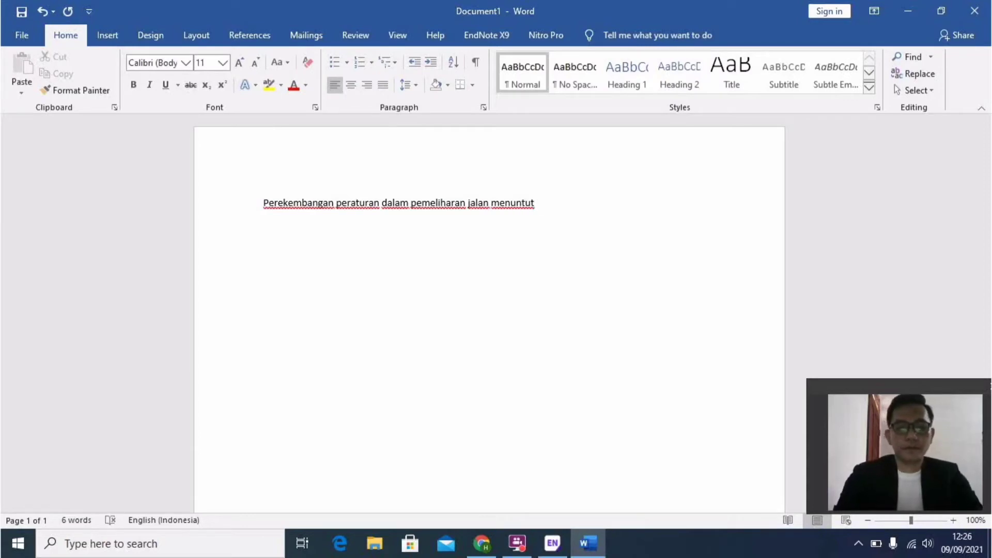
text(pelak)
key(BackSpace)
text(aksana )
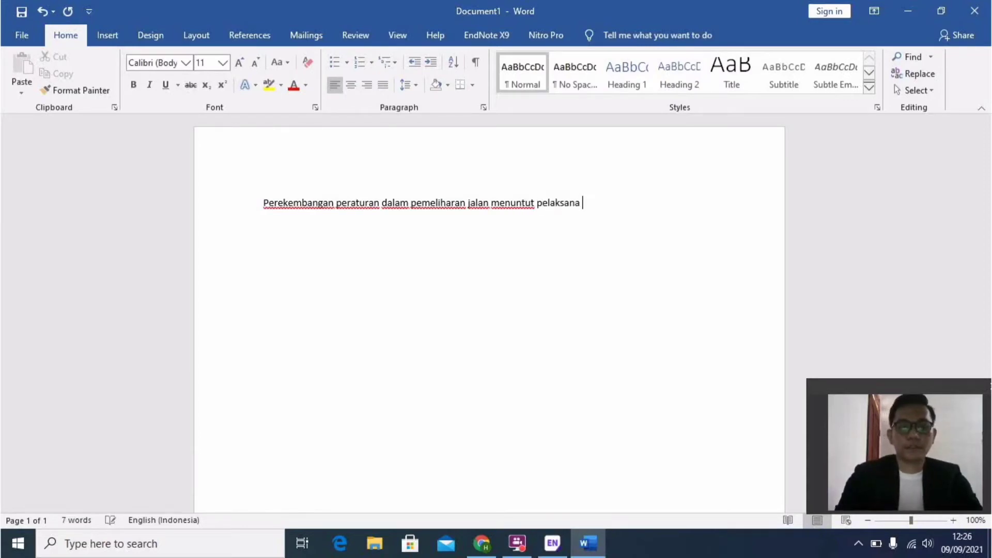
text(semakin)
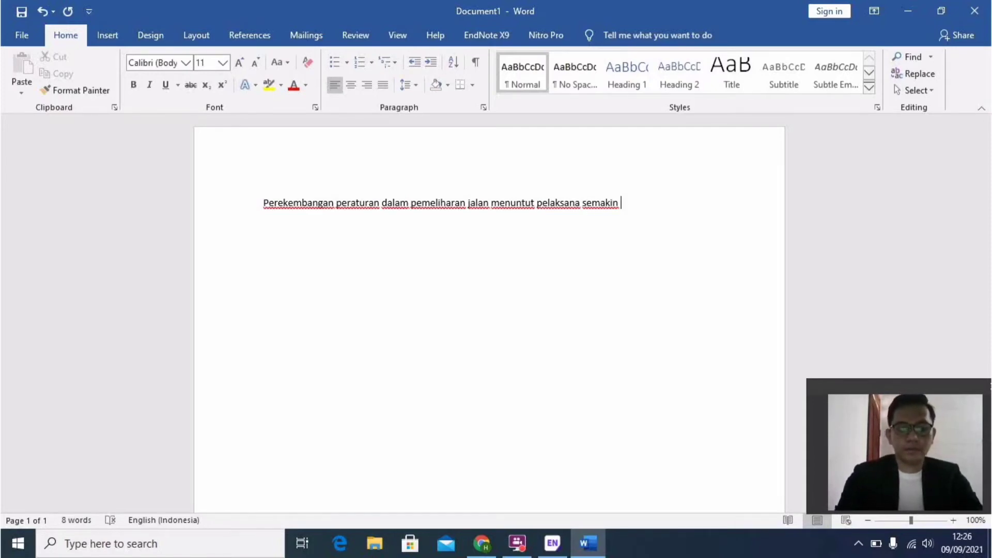
text(sempur)
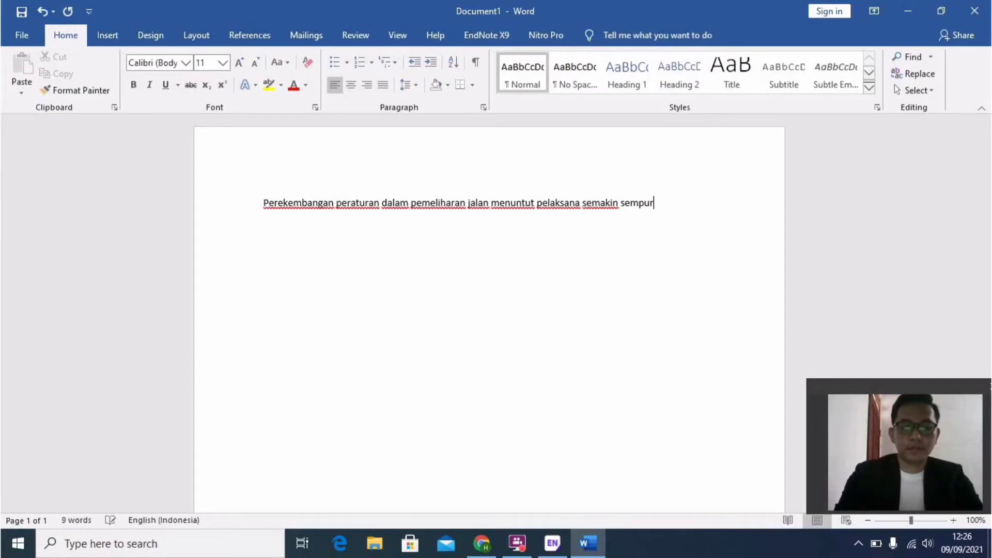
text(na dalam )
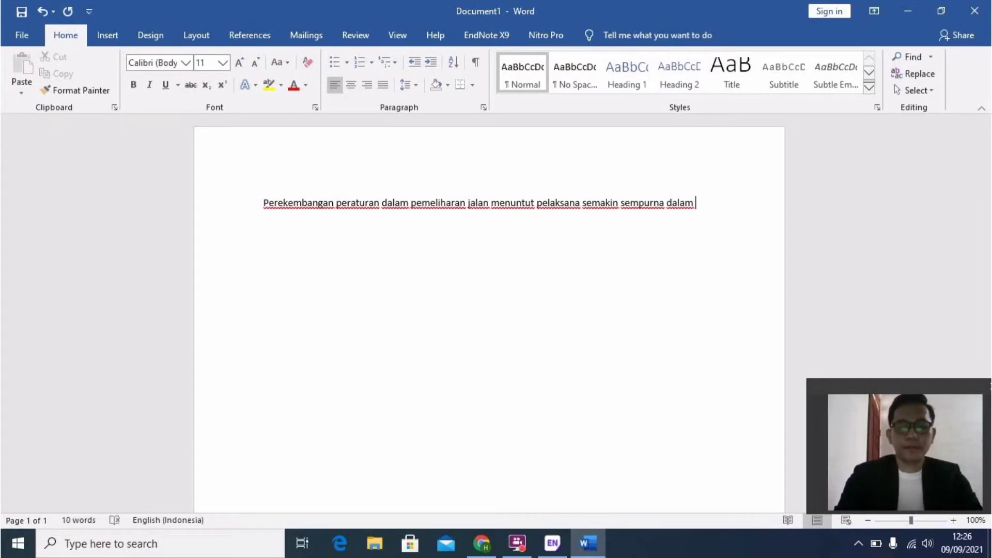
text(pelayanan )
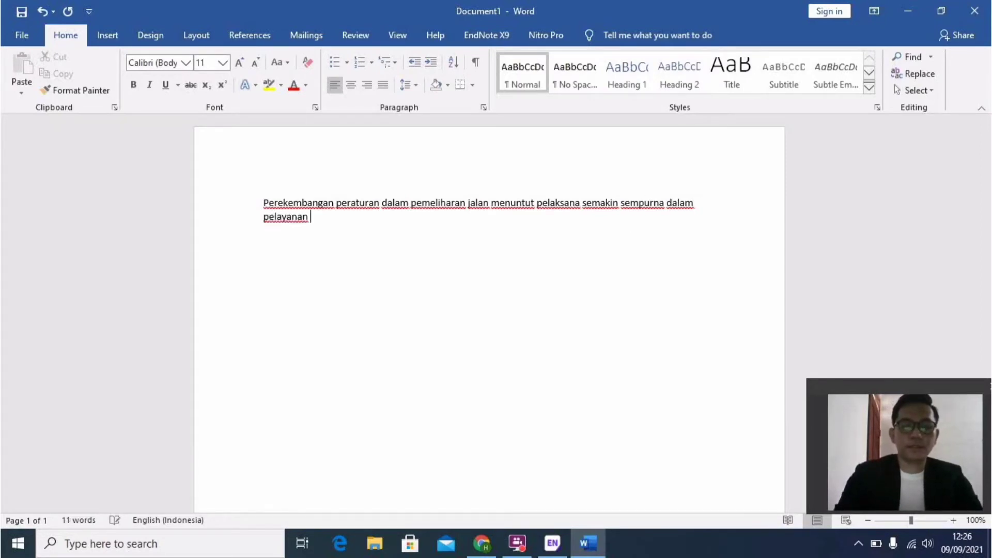
text(jasana)
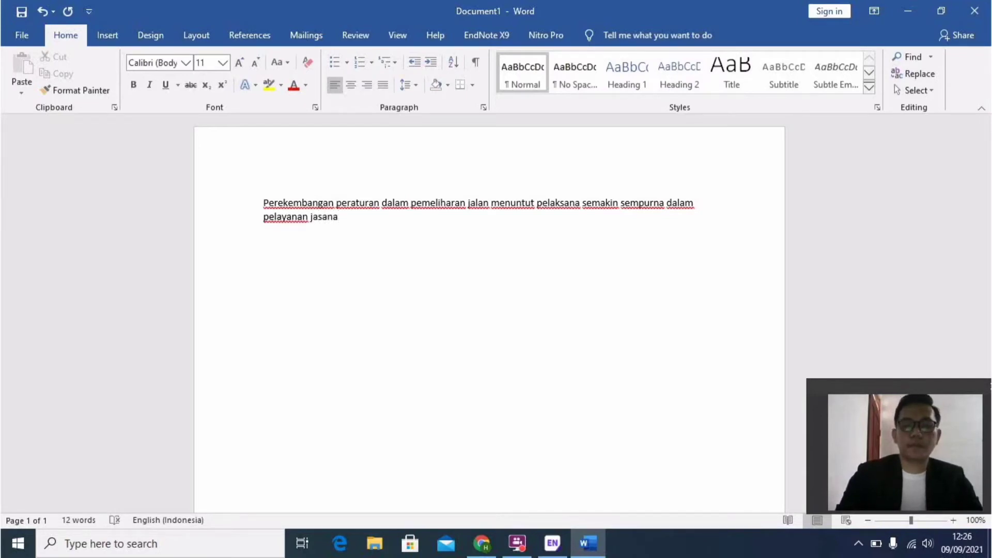
key(BackSpace)
text(ya)
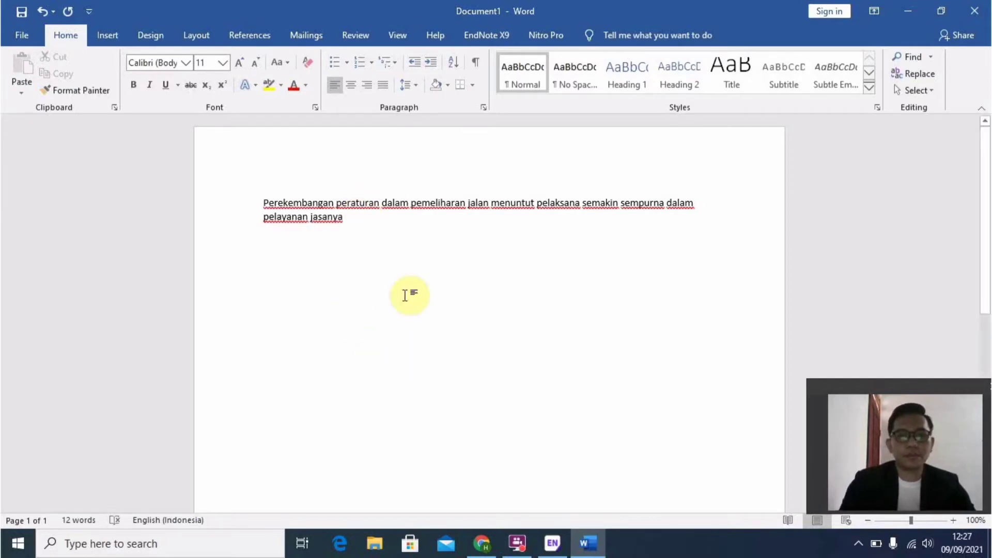
Step: Switch to EndNote, show all references and select the 2021 article "Materials and technologies in road pavements - an overview"
click(488, 36)
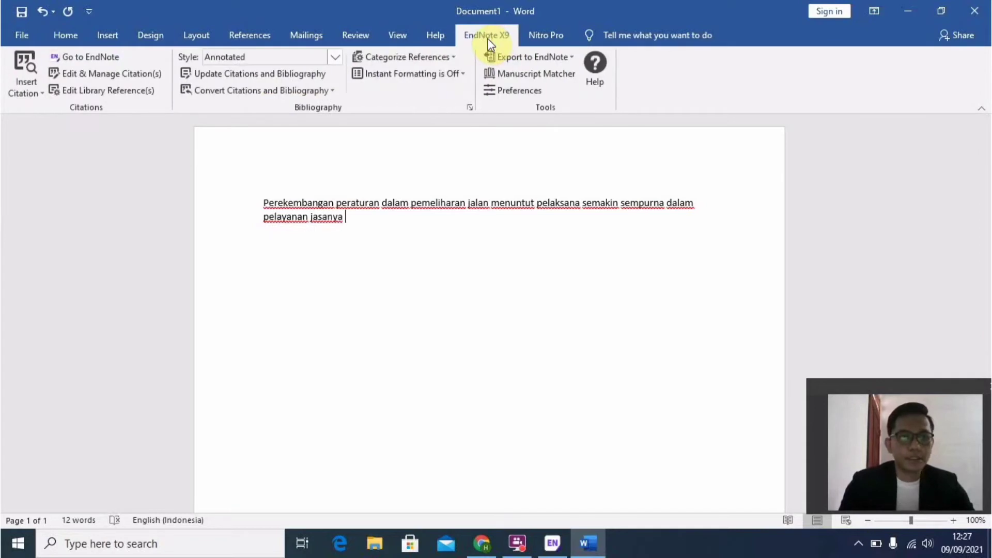
click(30, 88)
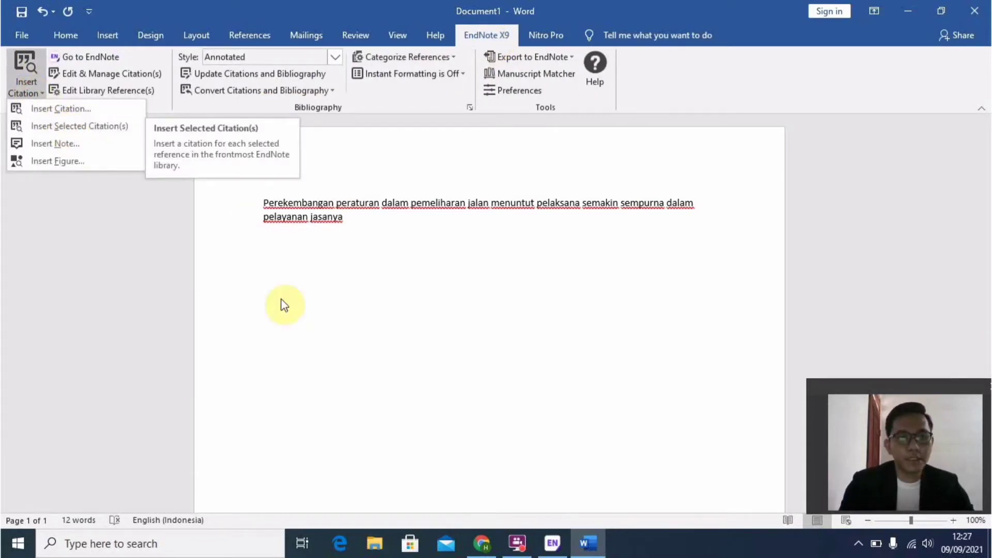
click(352, 219)
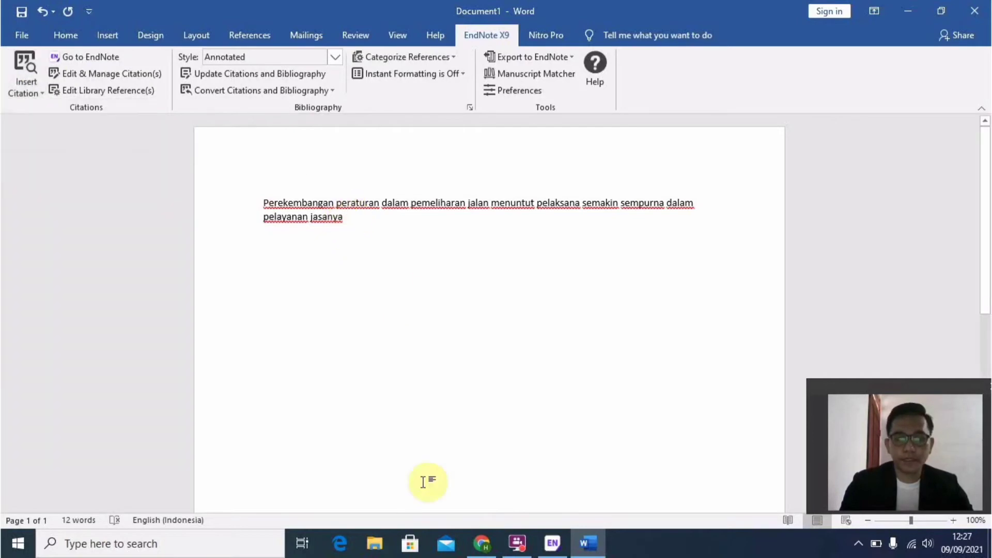
click(553, 543)
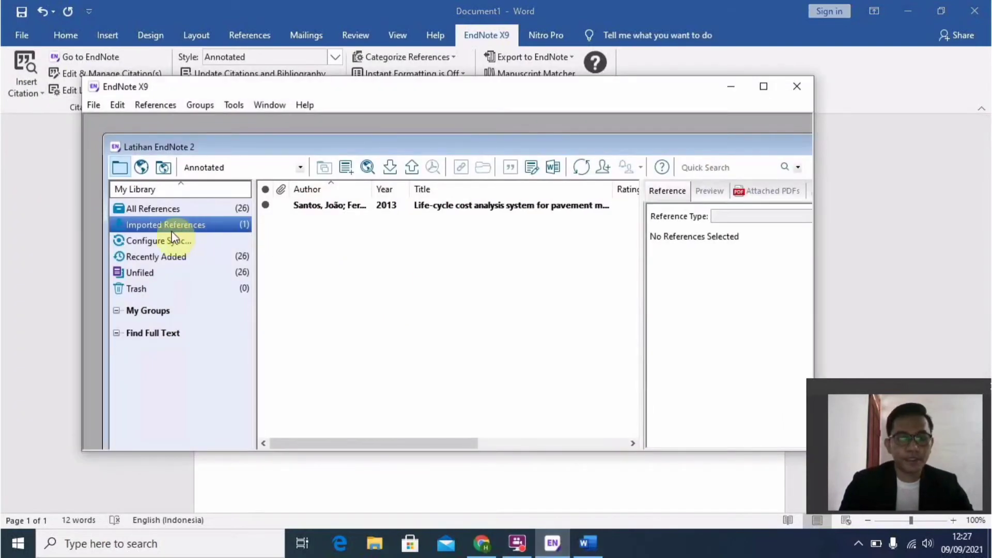
click(135, 207)
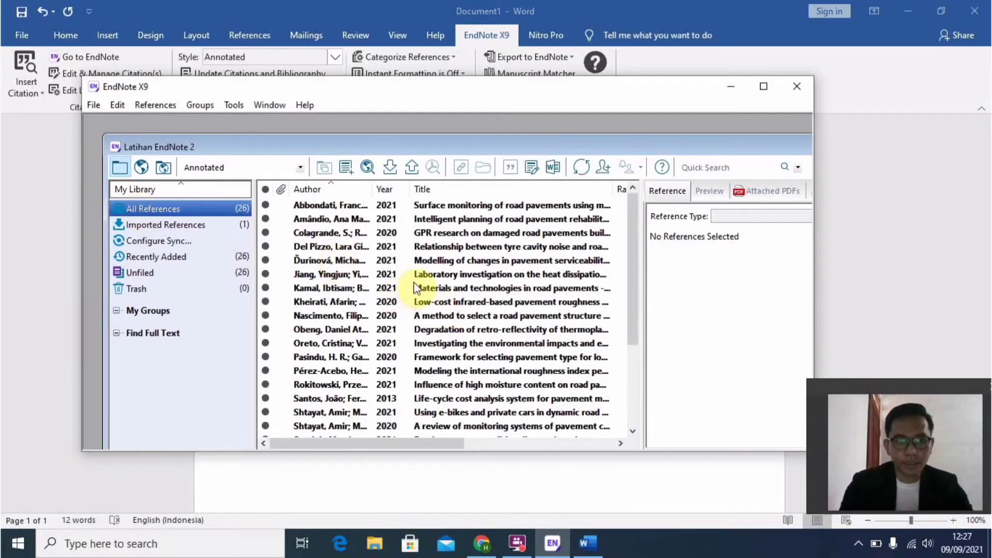
click(429, 289)
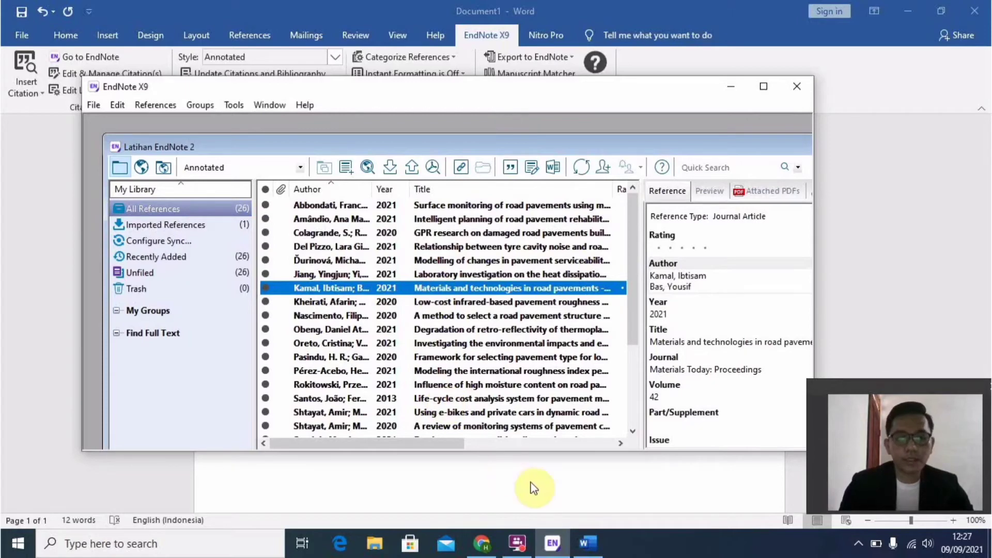
Step: Back in Word, insert the selected EndNote reference as a citation after "jasanya" and set the citation style to APA 6th
click(588, 543)
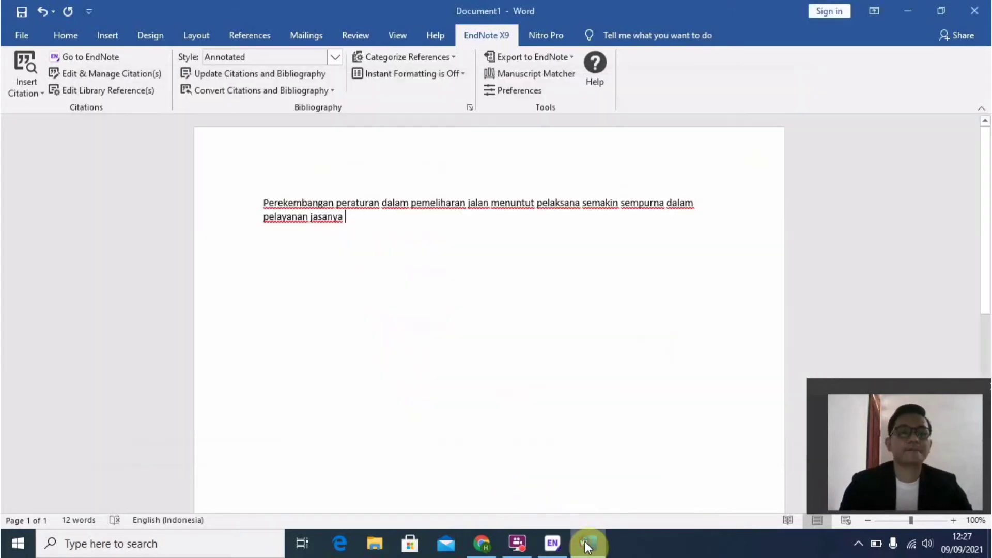
click(30, 67)
key(Escape)
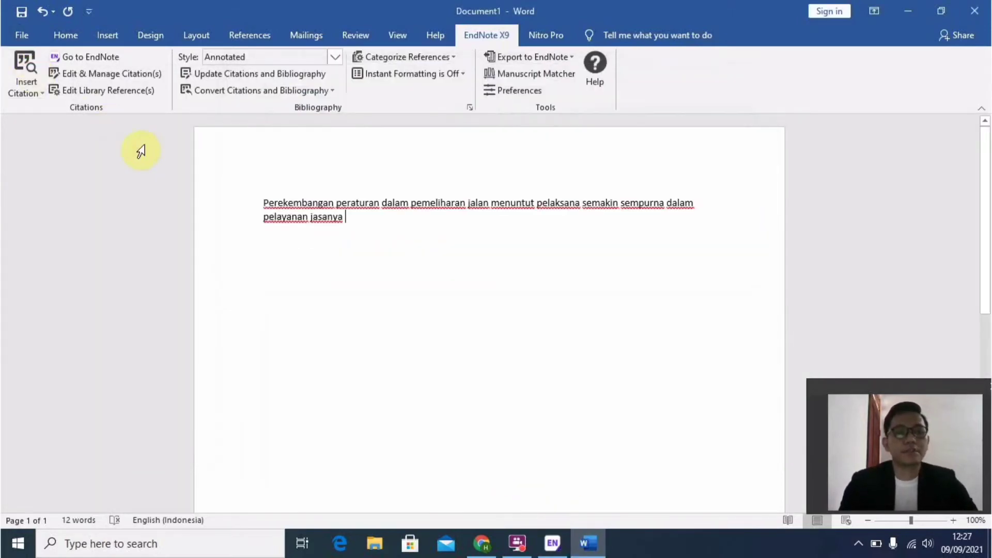
click(32, 90)
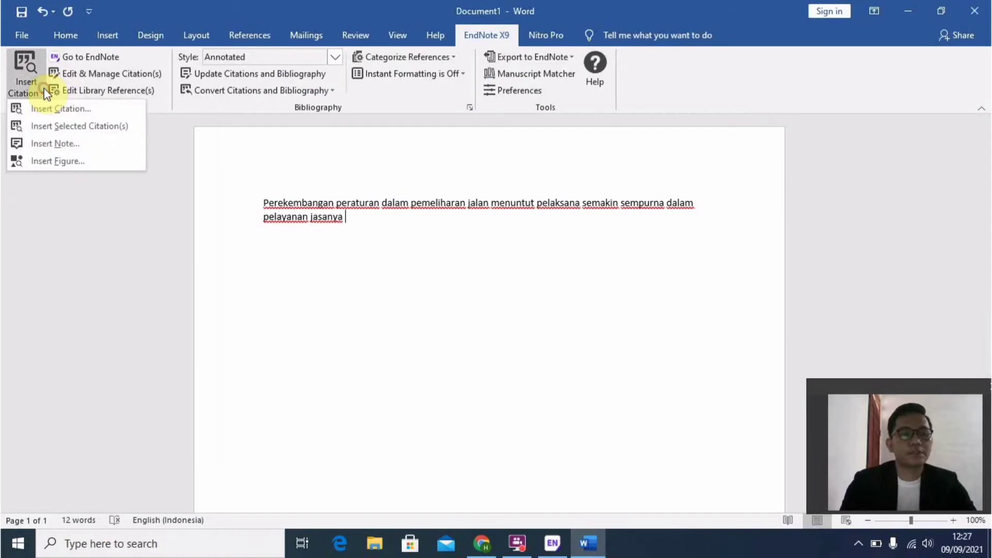
click(67, 129)
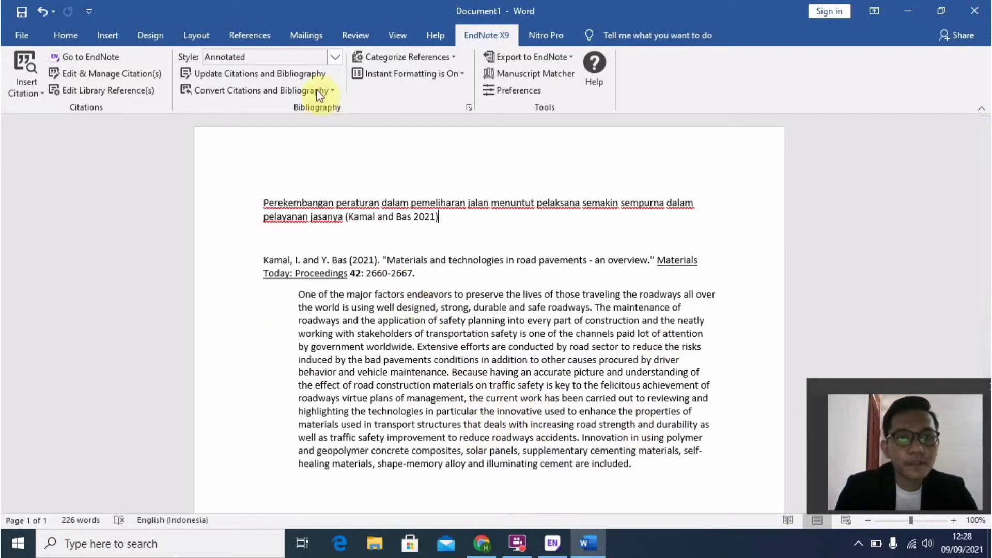
click(335, 58)
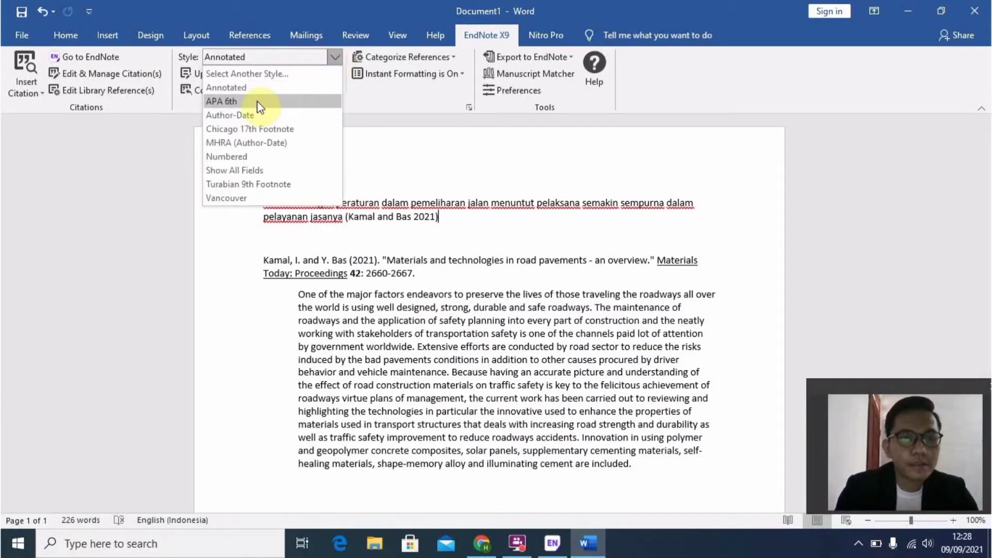
click(221, 102)
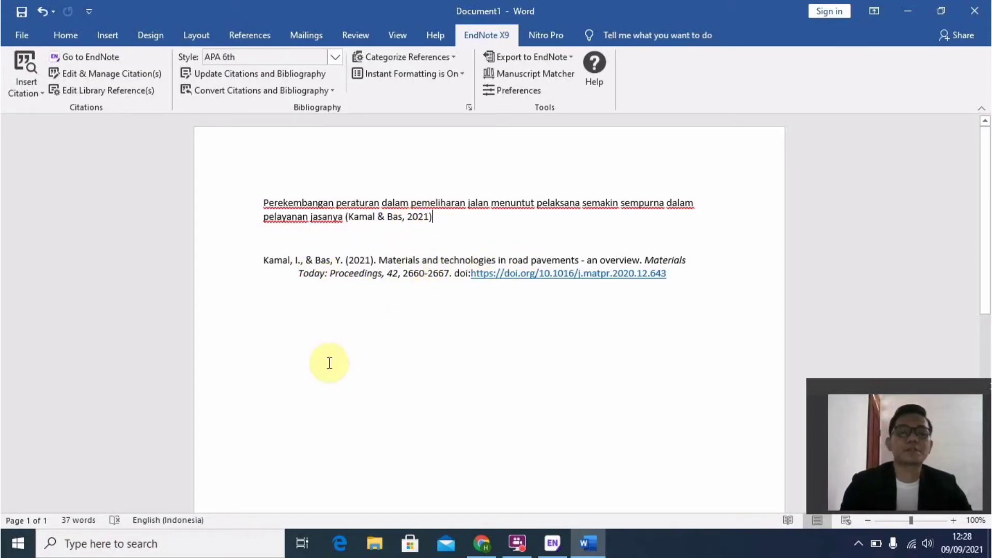
Step: Try the Turabian 9th Footnote citation style and switch back to APA 6th
click(334, 57)
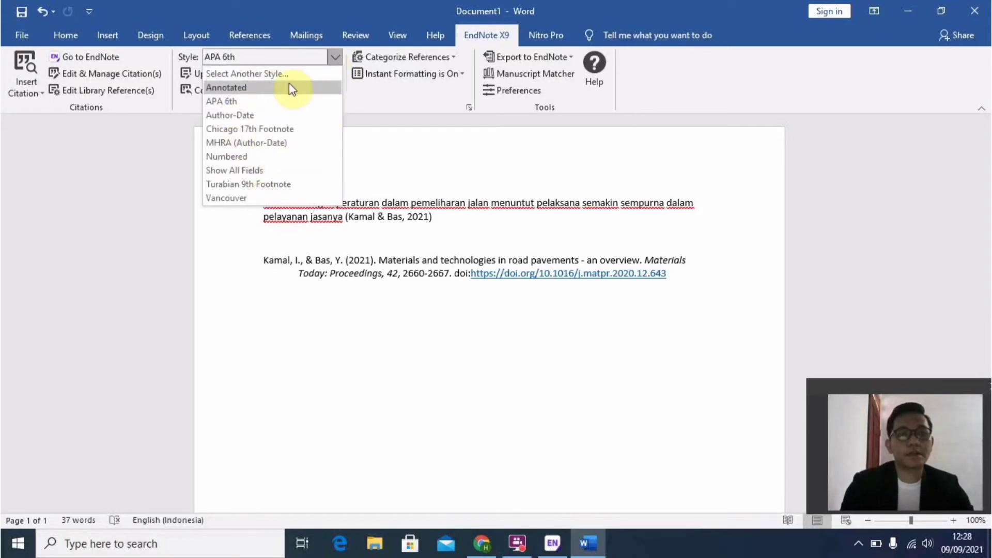
click(264, 185)
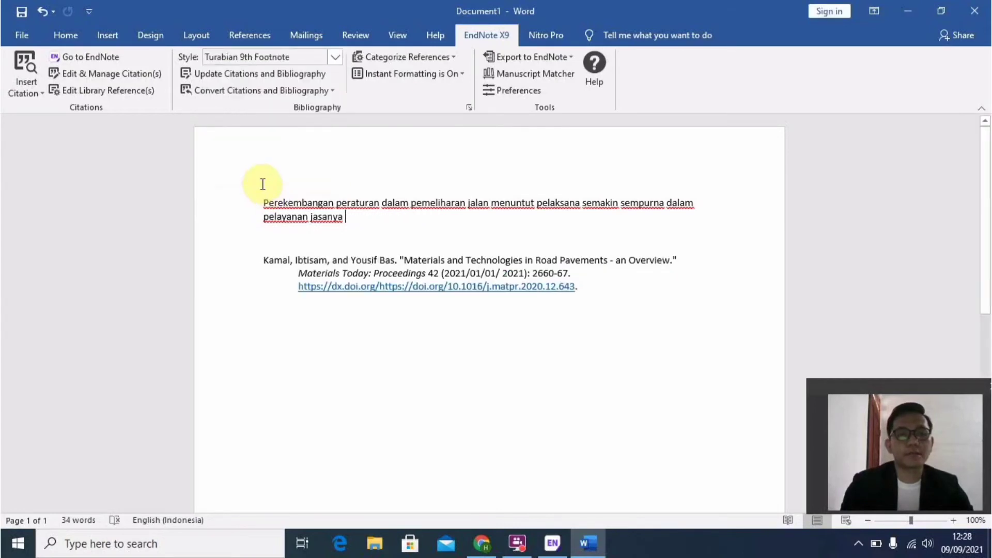
click(333, 57)
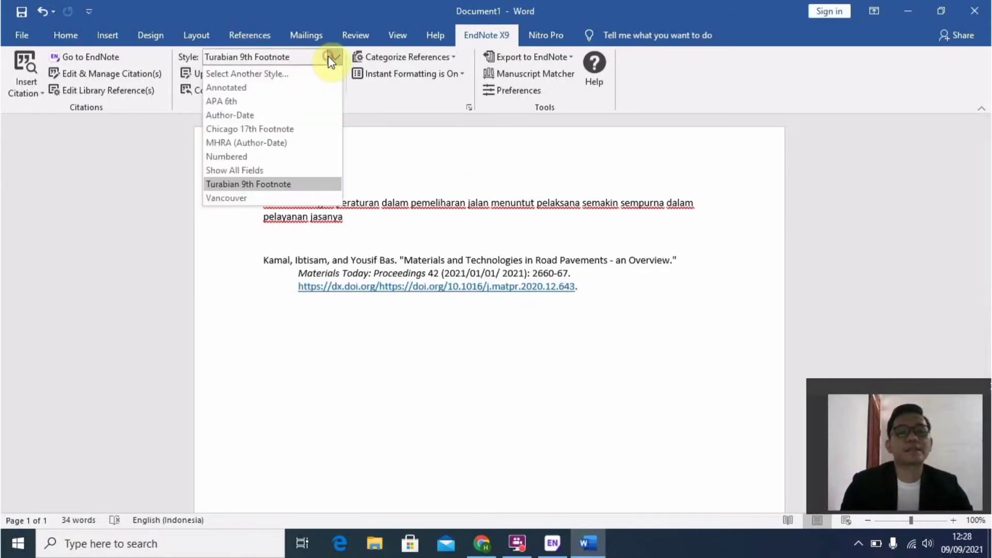
click(273, 104)
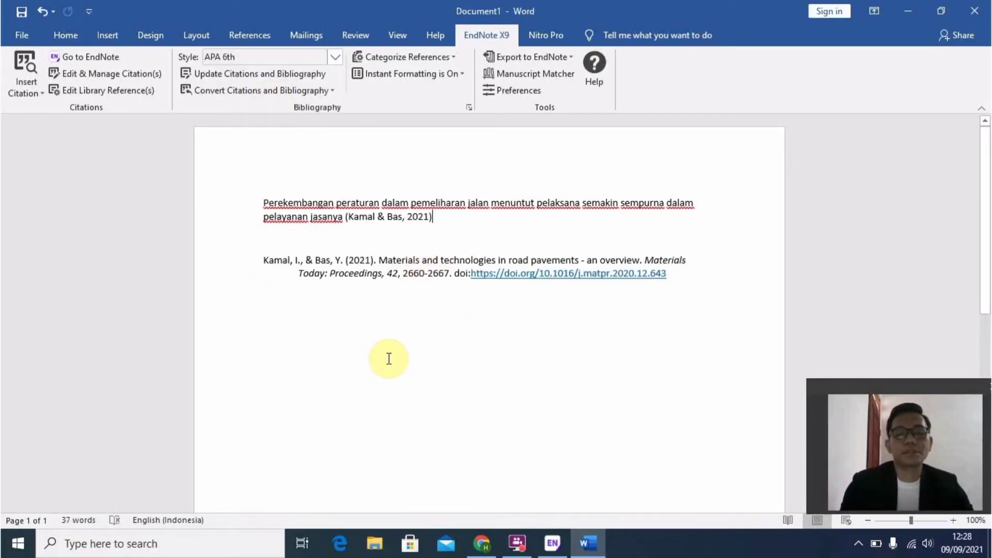
Step: Insert several blank lines between the cited sentence and the bibliography entry
click(294, 235)
key(Return)
key(Return)
key(Return)
key(Return)
key(Return)
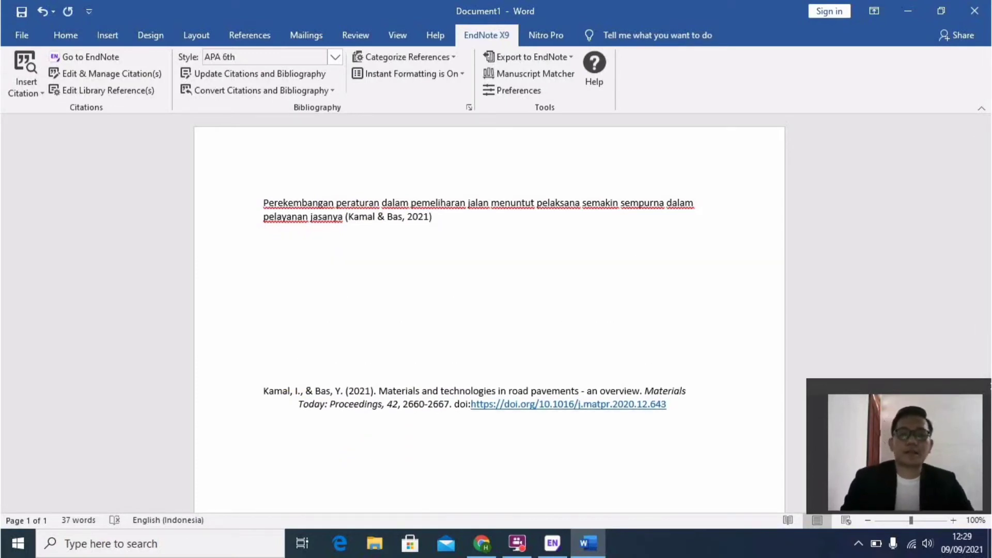
Step: End the cited sentence with a period and write "Pertumbuhan kendaraan menuntut ketersediaan sarana prasarana jalan yang semakin besar" below the bibliography
click(447, 217)
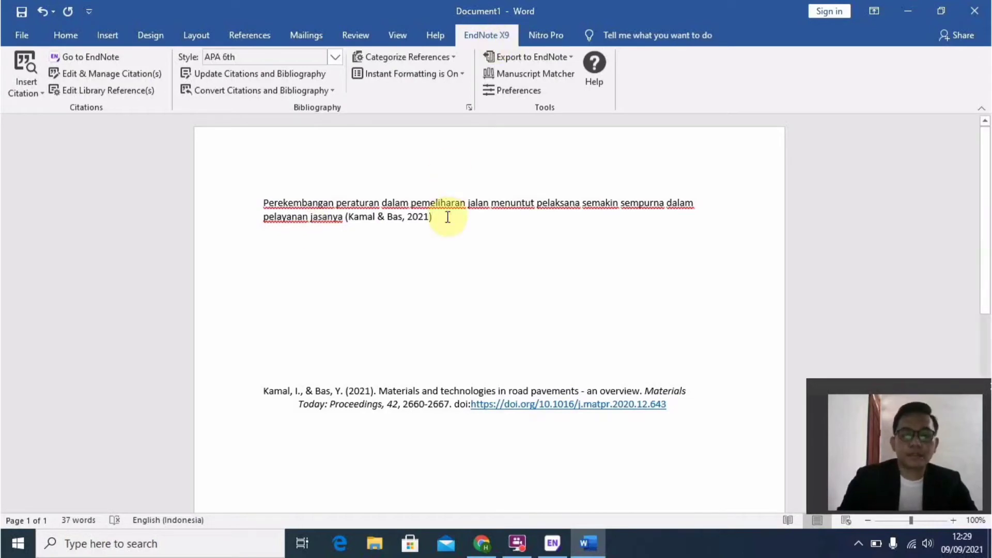
text(.)
key(ctrl+End)
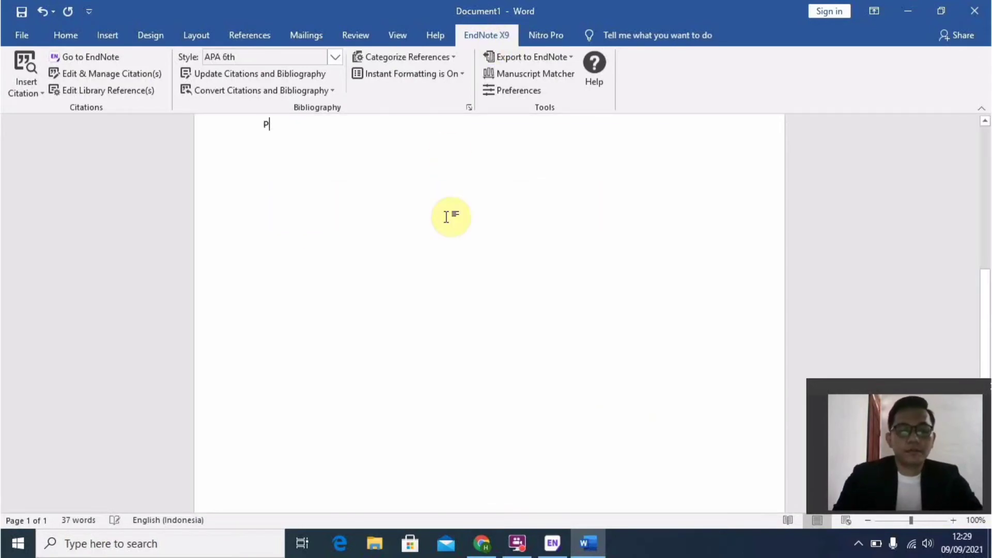
text(Pertumbuhan)
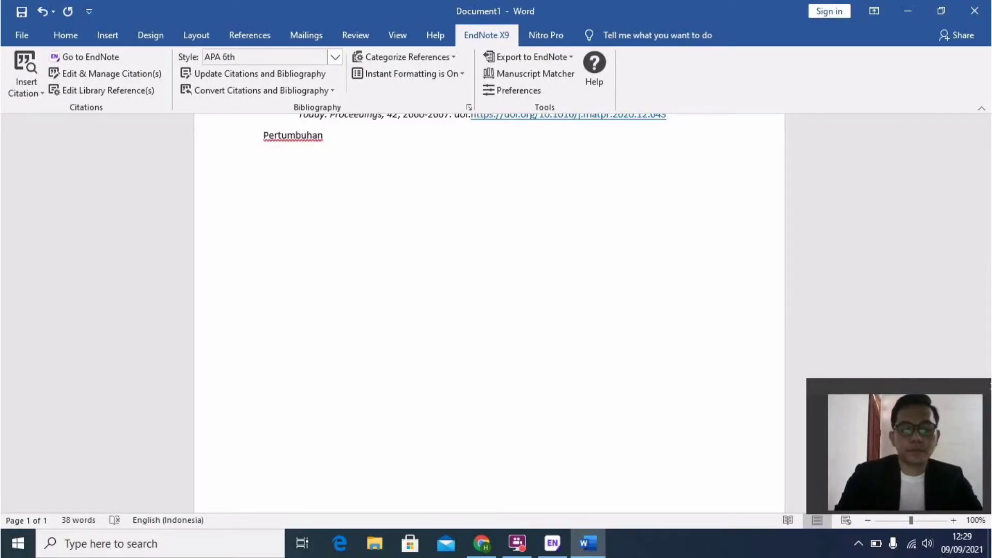
text( kendaraan menun)
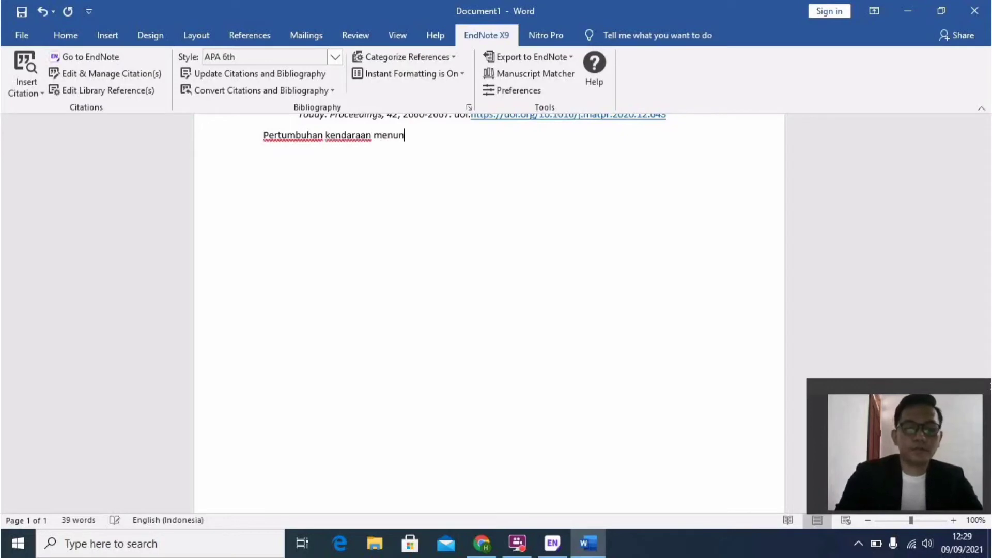
text(tut )
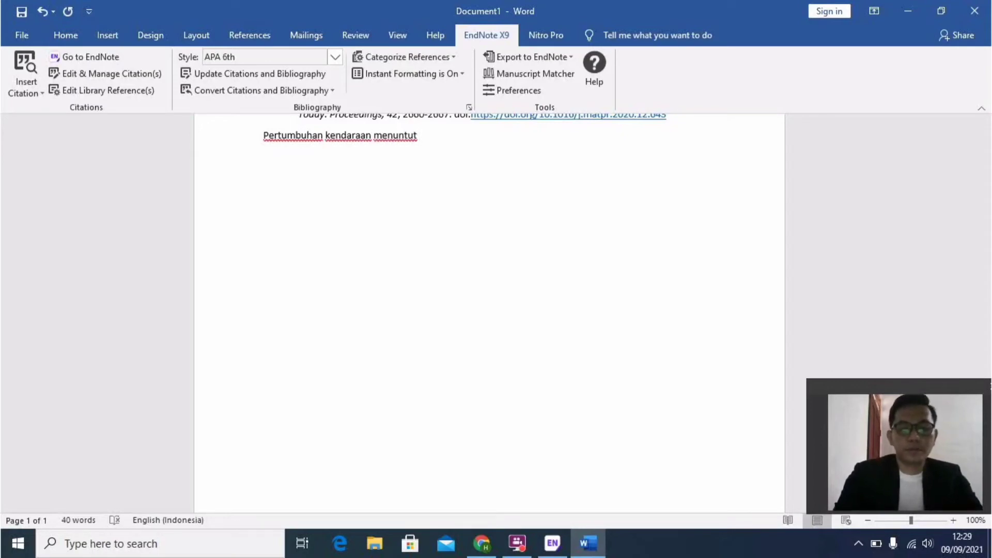
text(ketersediaan )
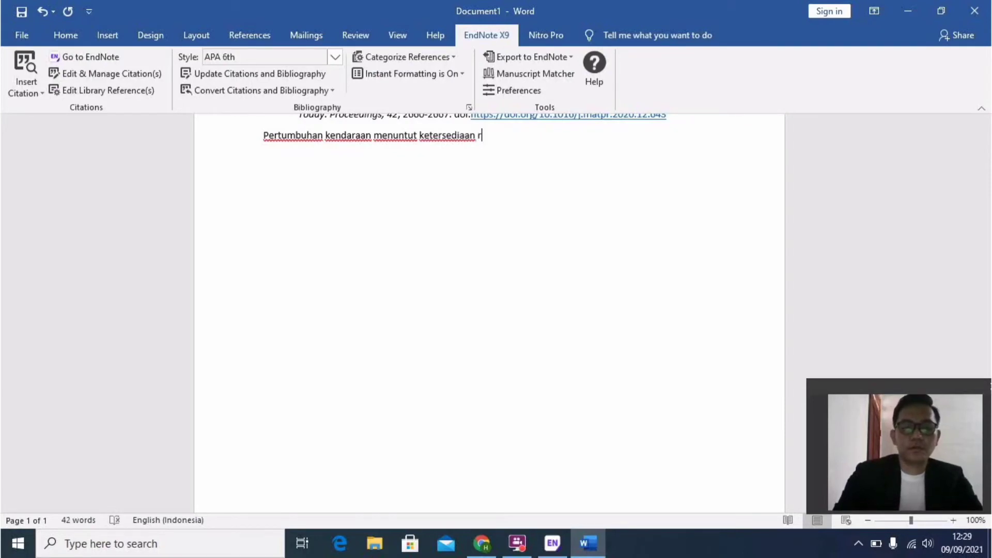
text(sarana prasarana)
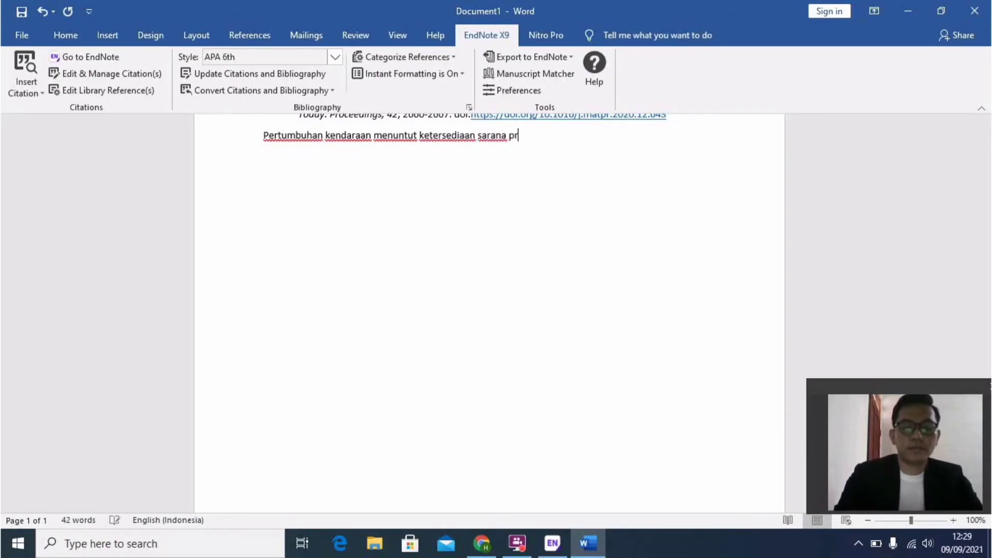
text( jalan yang)
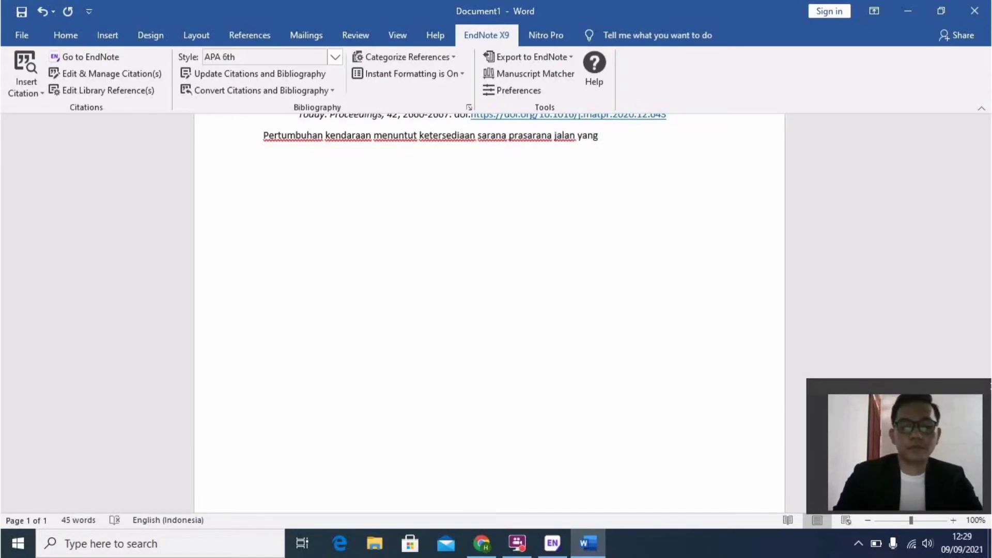
text( semakin besa)
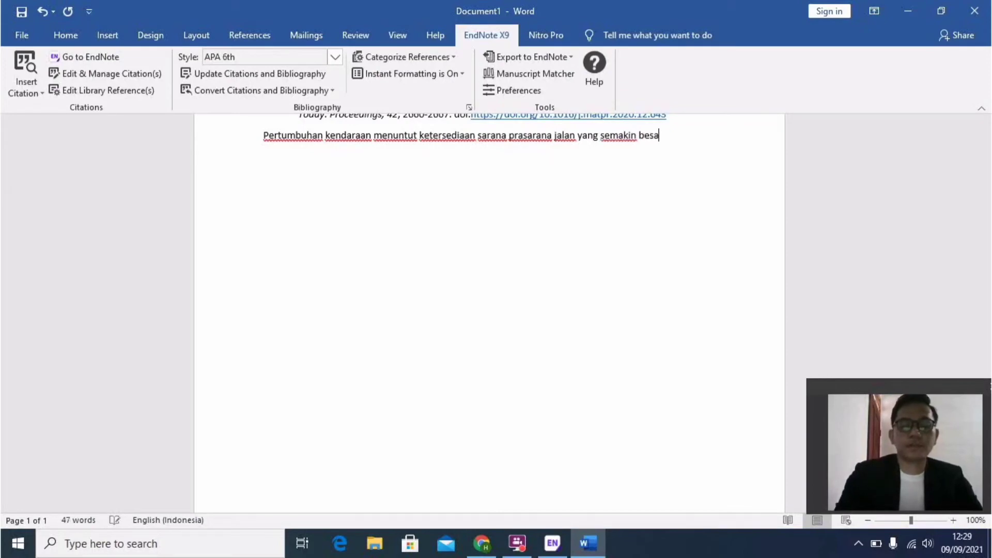
text(r)
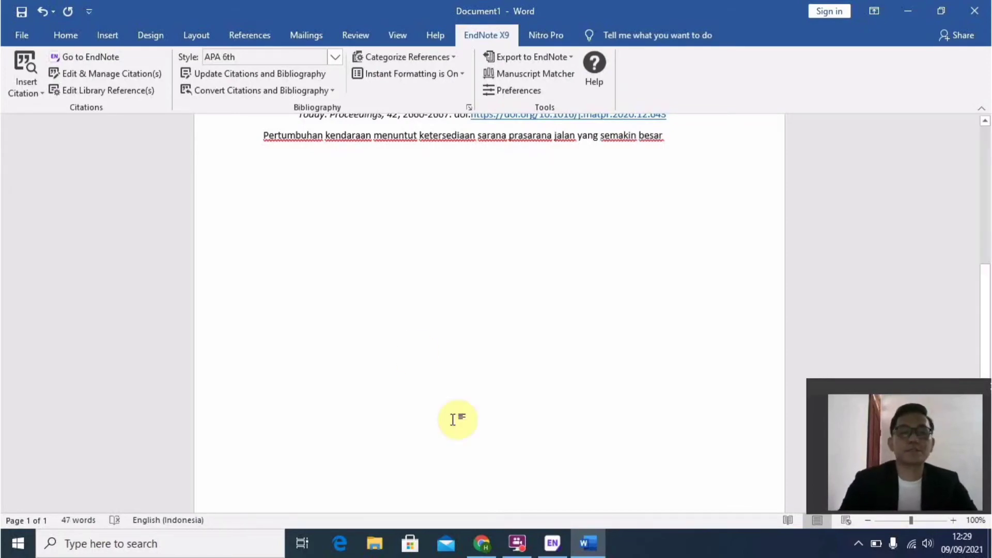
Step: Switch to EndNote and select the 2013 article "Life-cycle cost analysis system for pavement management at project level" in the imported references
click(552, 543)
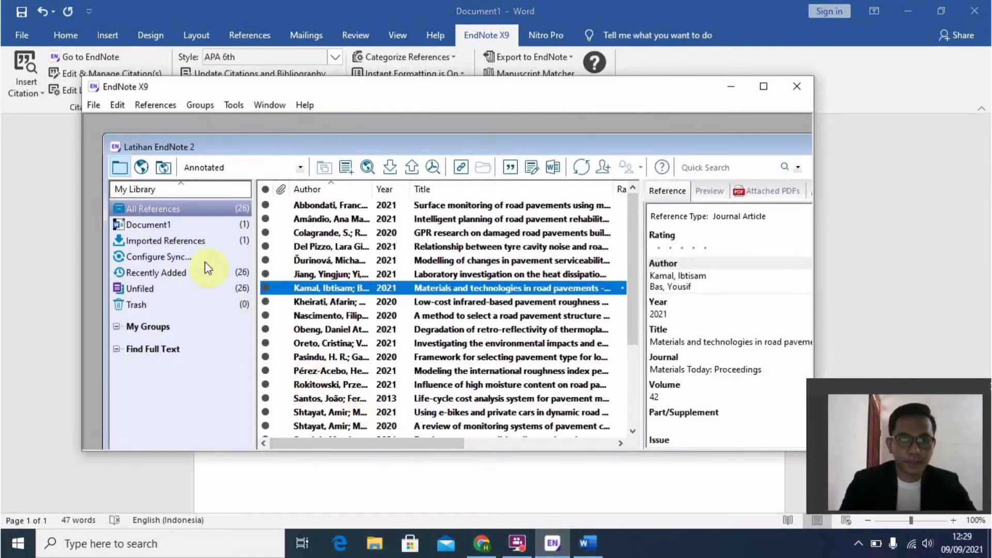
click(188, 241)
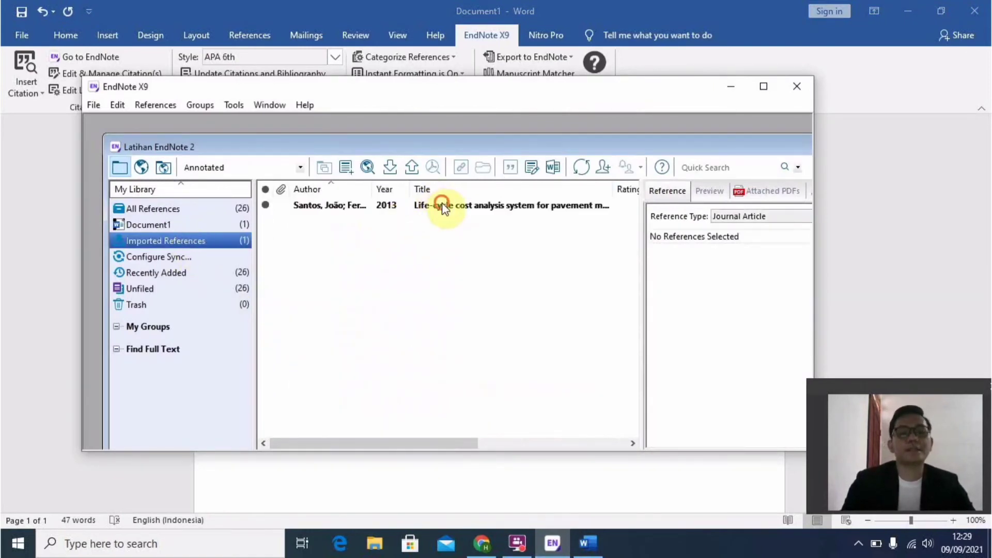
click(443, 205)
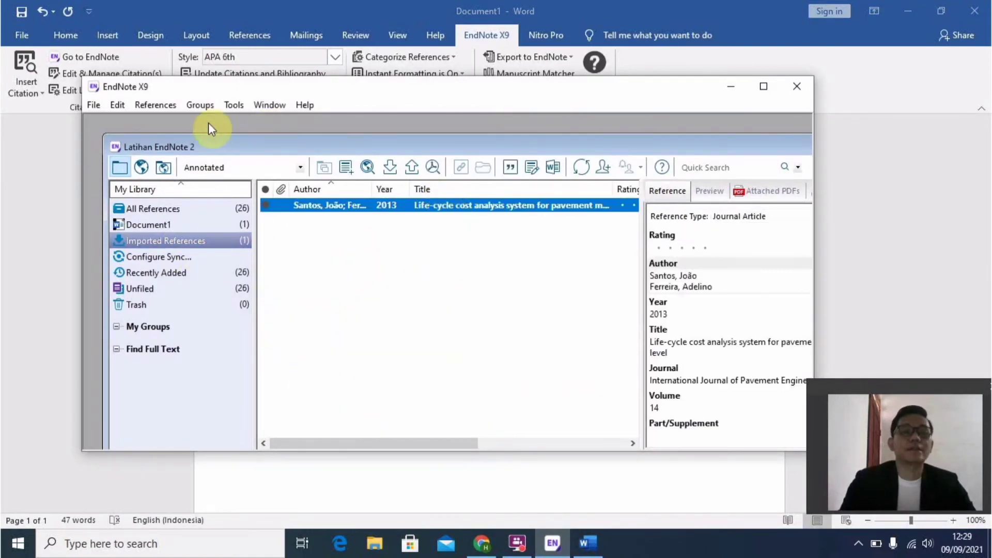
Step: Back in Word, insert the selected EndNote reference as a citation after "semakin besar"
click(37, 98)
click(41, 95)
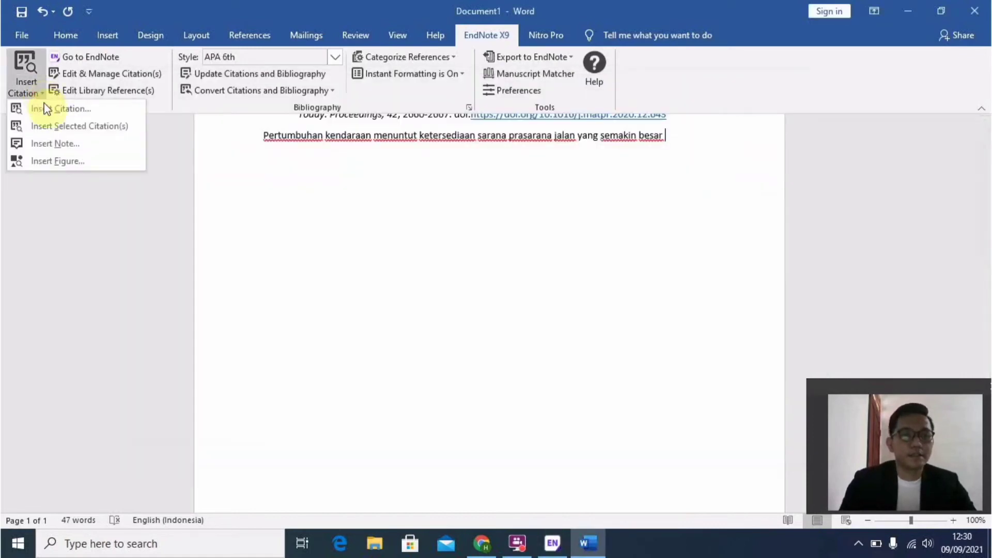
click(59, 124)
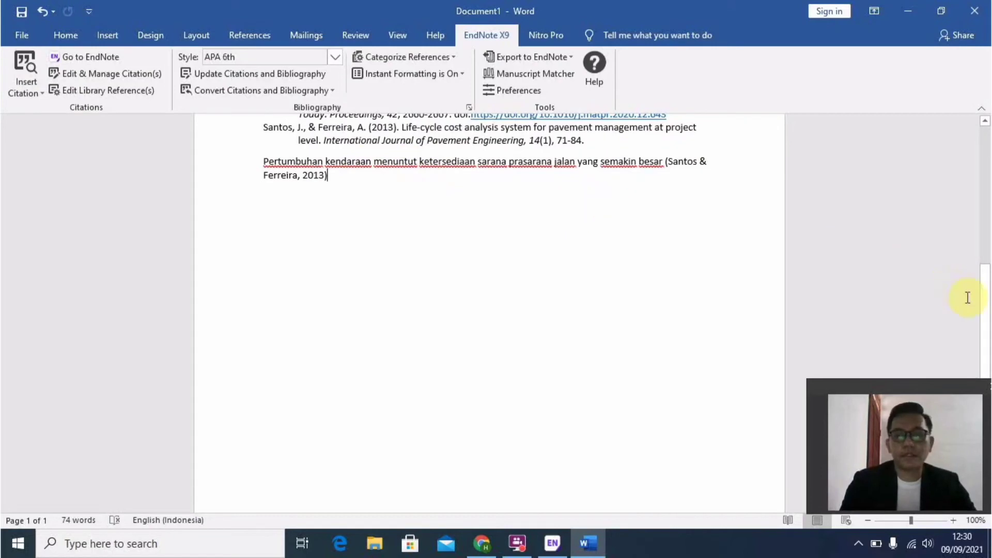
Step: Move the new sentence with its 2013 citation from below the bibliography to directly after the first cited sentence
drag(984, 304, 986, 229)
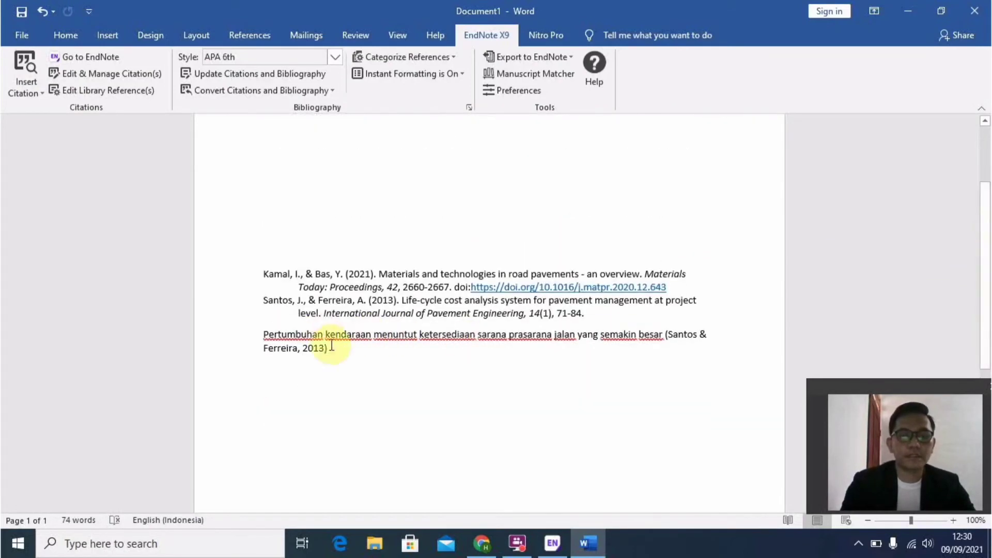
drag(331, 349, 248, 333)
key(ctrl+c)
key(BackSpace)
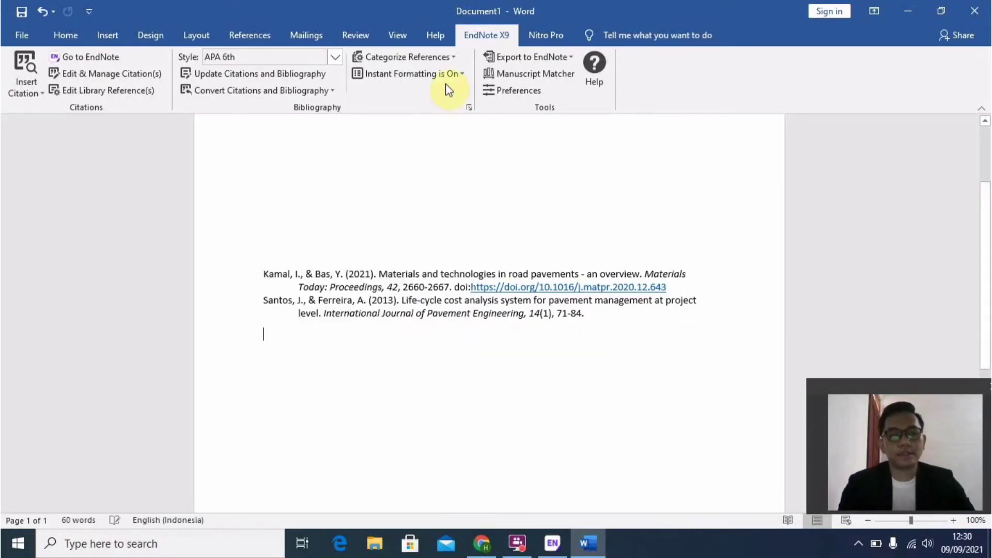
click(398, 150)
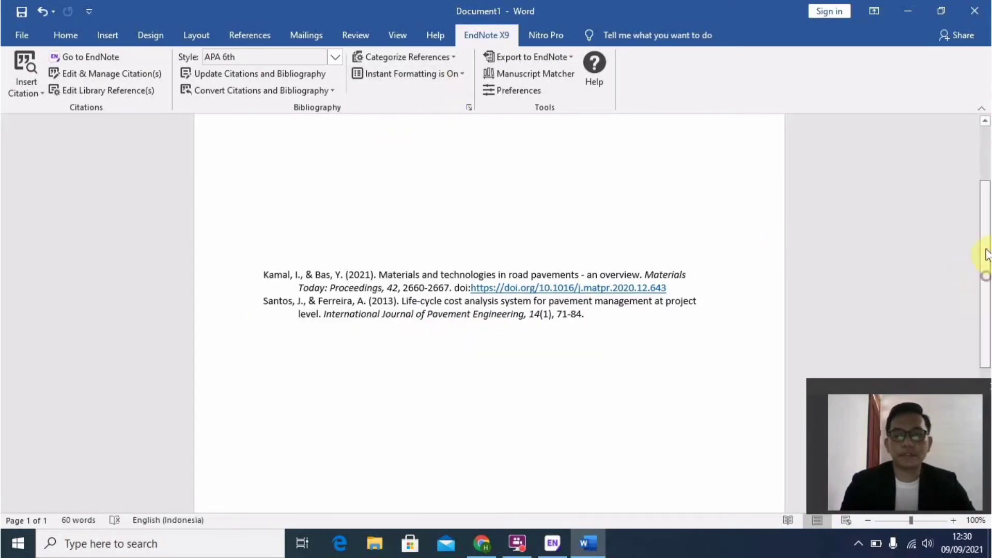
scroll(982, 256, up, 3)
key(ctrl+v)
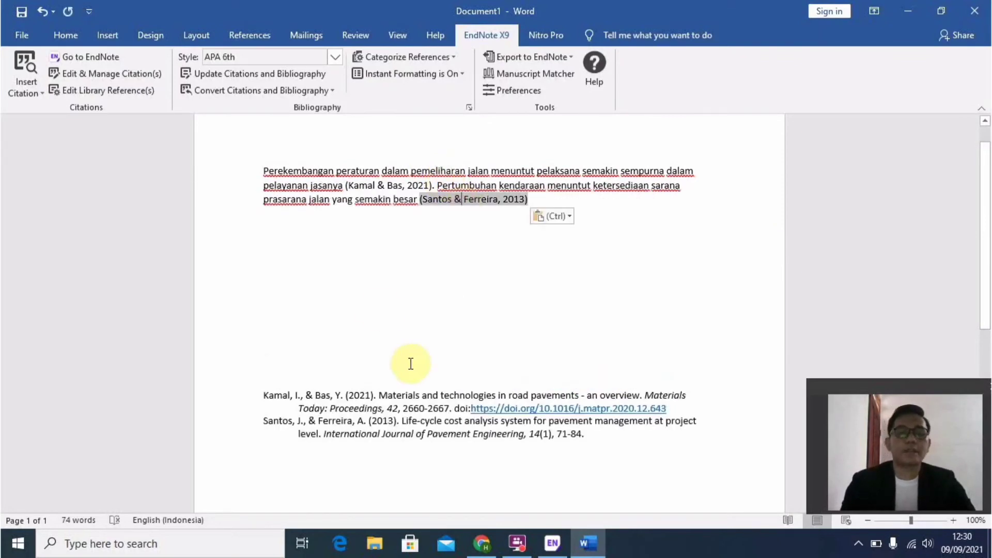
Step: Remove several of the blank lines between the cited paragraph and the bibliography
click(329, 312)
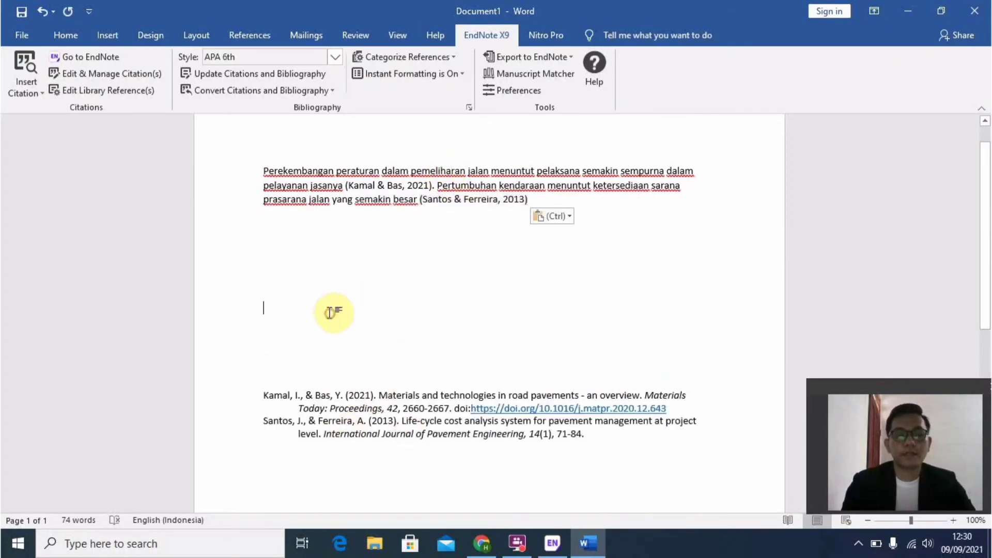
key(Delete)
key(Delete)
key(Delete)
key(Delete)
key(Delete)
key(Delete)
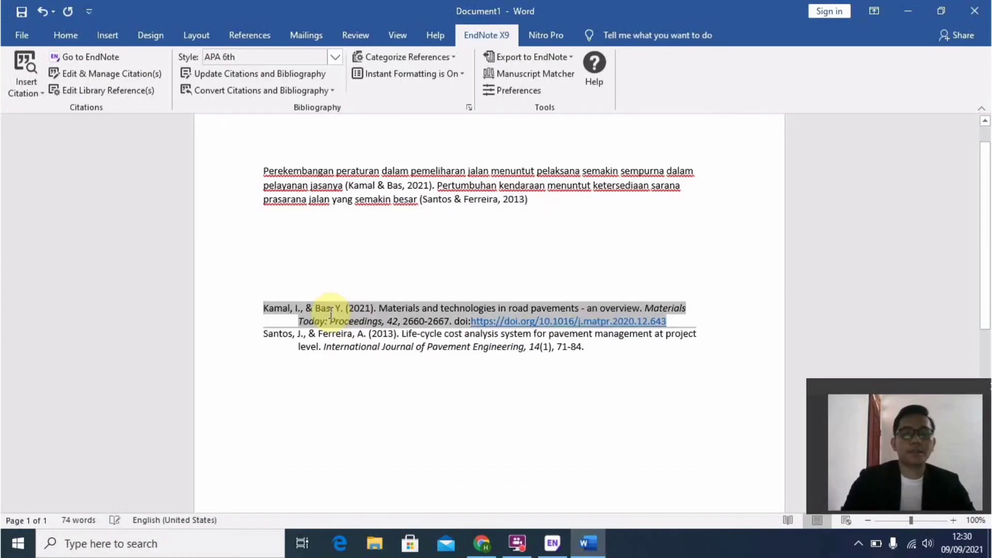
click(412, 418)
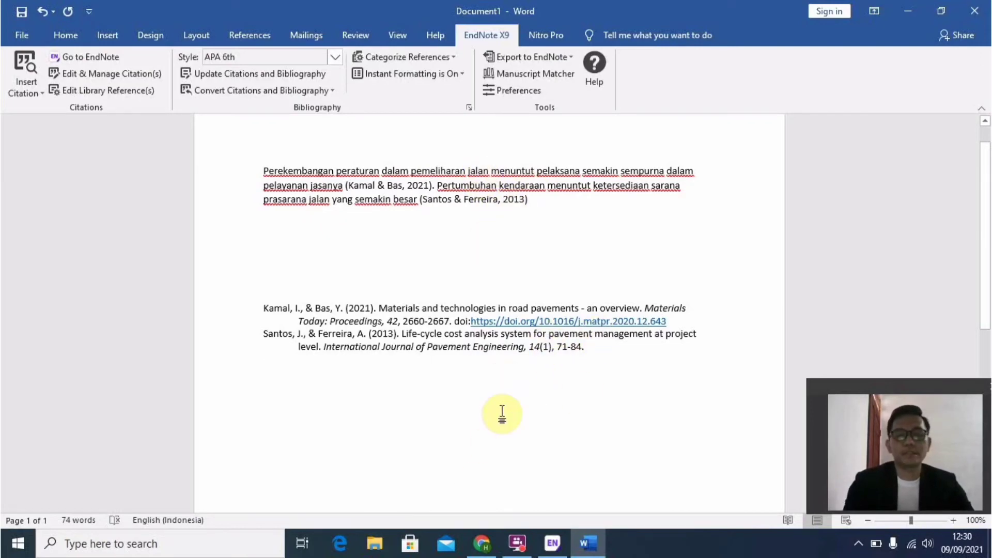
Step: Switch to EndNote and create a group named "Road Pavement" under My Groups
click(553, 543)
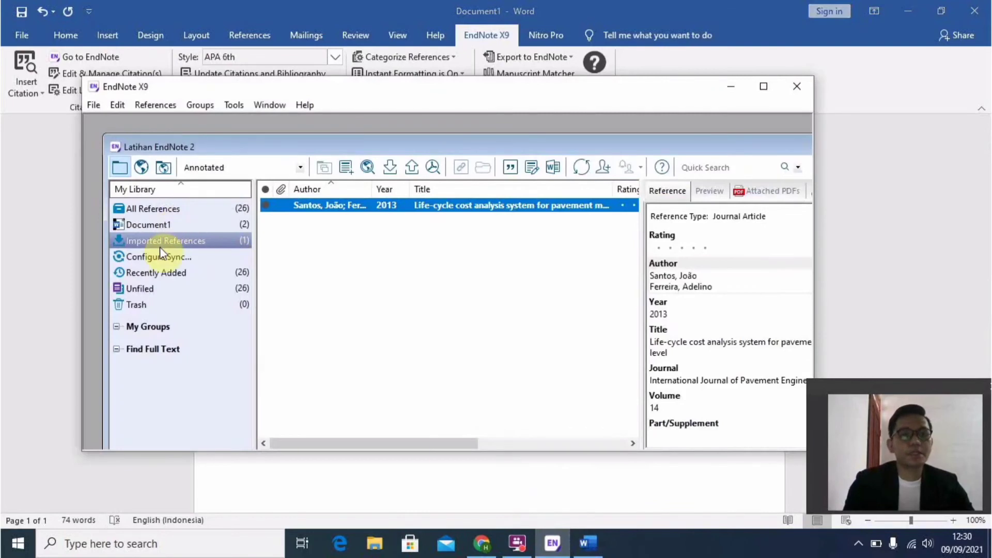
click(150, 327)
right_click(155, 328)
click(200, 338)
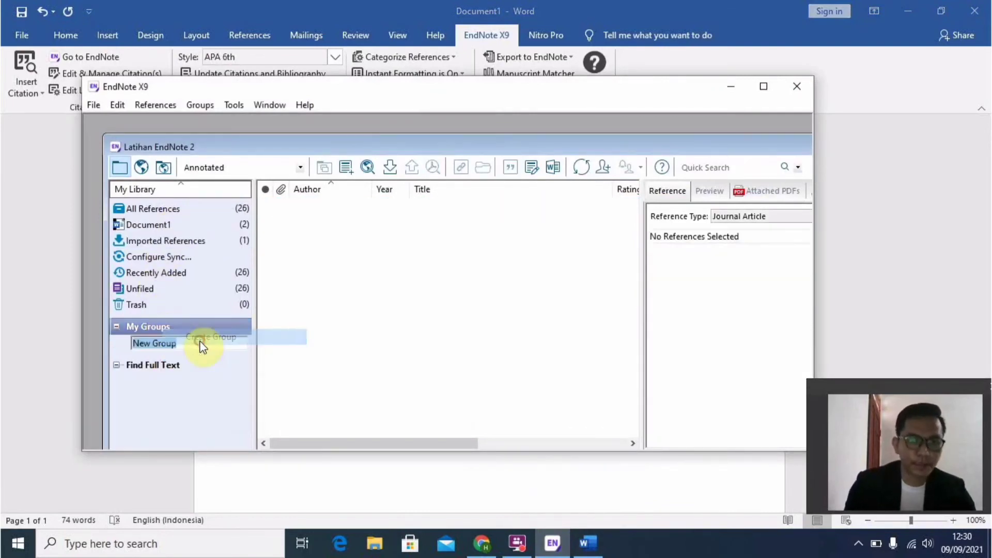
text(R)
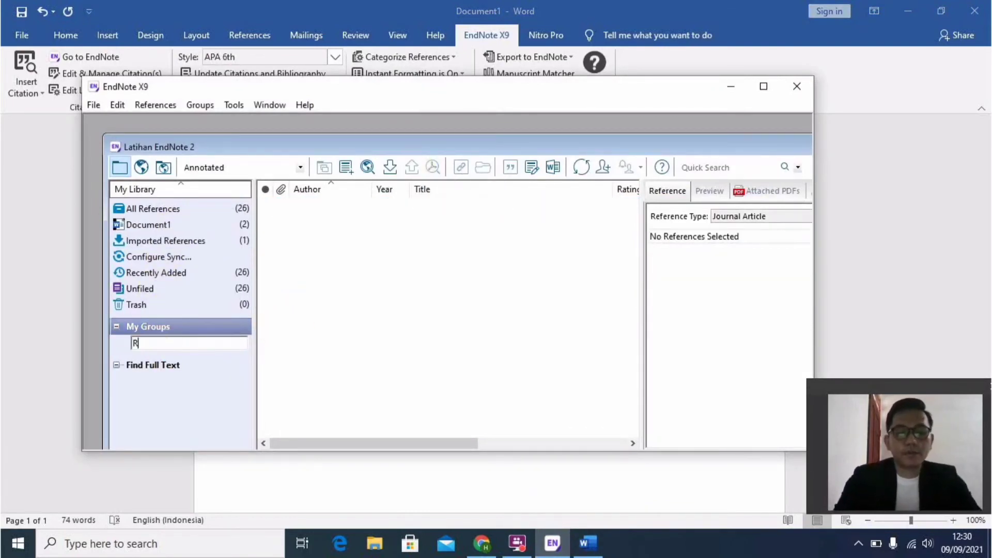
text(oad Pavement)
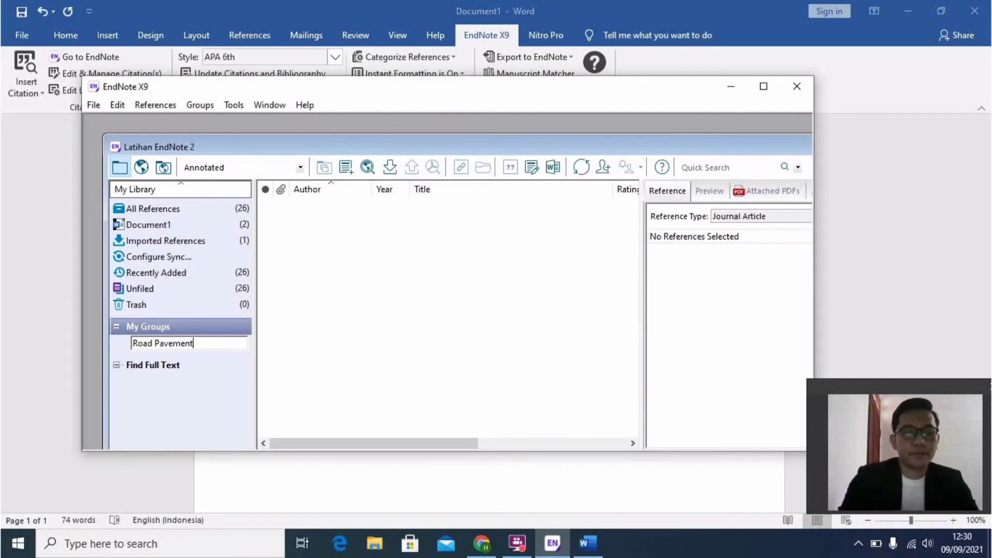
click(190, 327)
Step: Create a second group named "LCCA" under My Groups
right_click(190, 327)
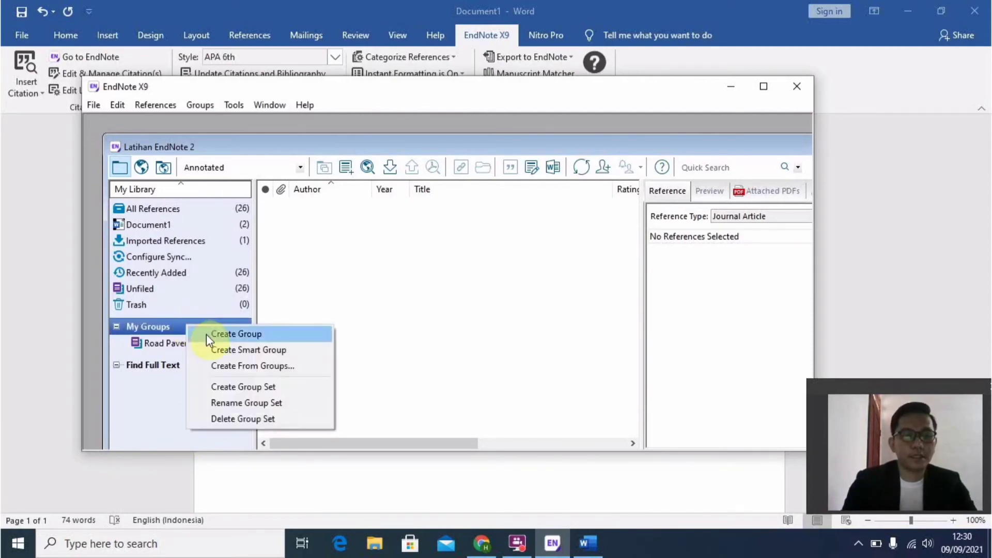
click(207, 335)
text(LC)
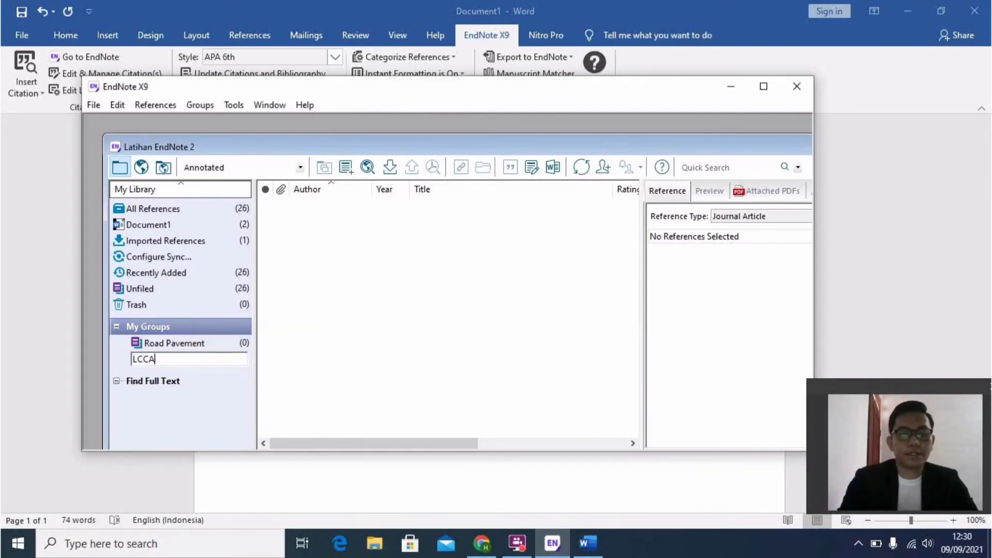
text(CA)
click(194, 396)
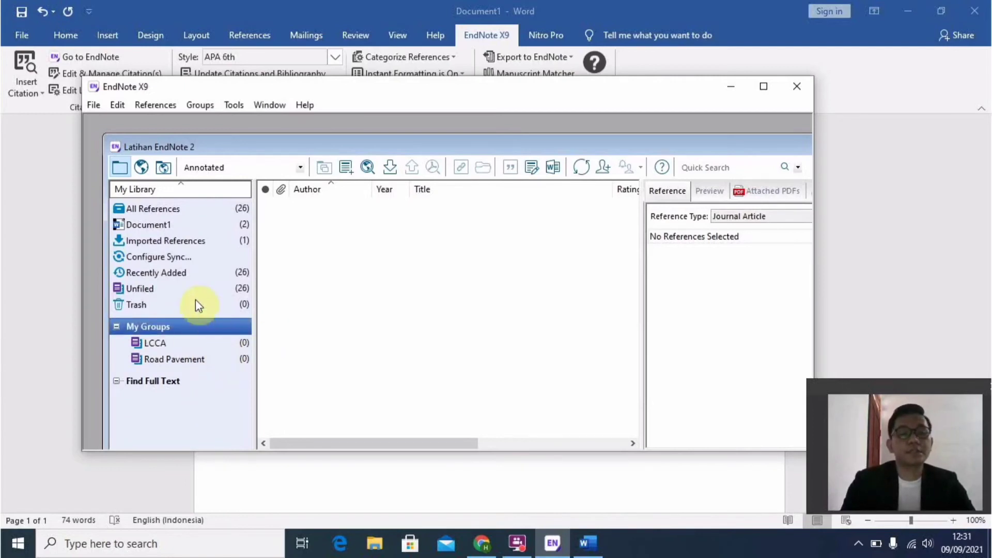
Step: Add the 2013 life-cycle cost analysis article from the imported references to the LCCA group
click(209, 207)
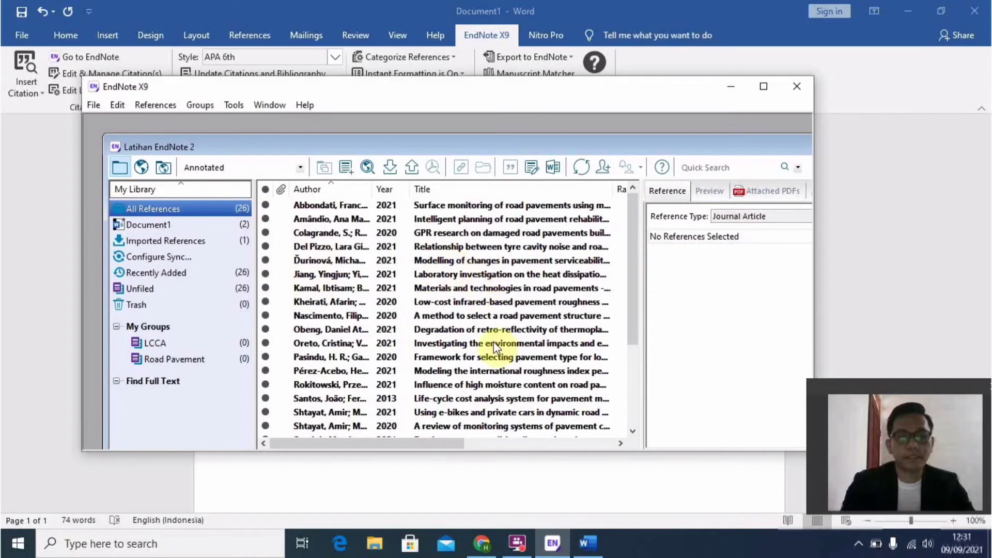
click(200, 240)
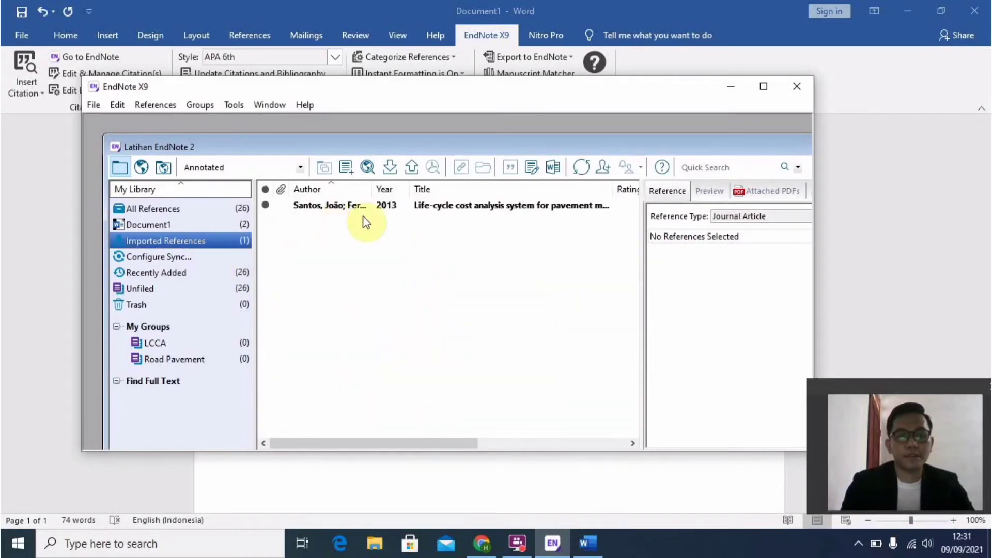
click(423, 206)
drag(422, 209, 179, 343)
Step: Show all references and add the 2021 article on degradation of retro-reflectivity on trunk roads in Ghana to the Road Pavement group
click(192, 210)
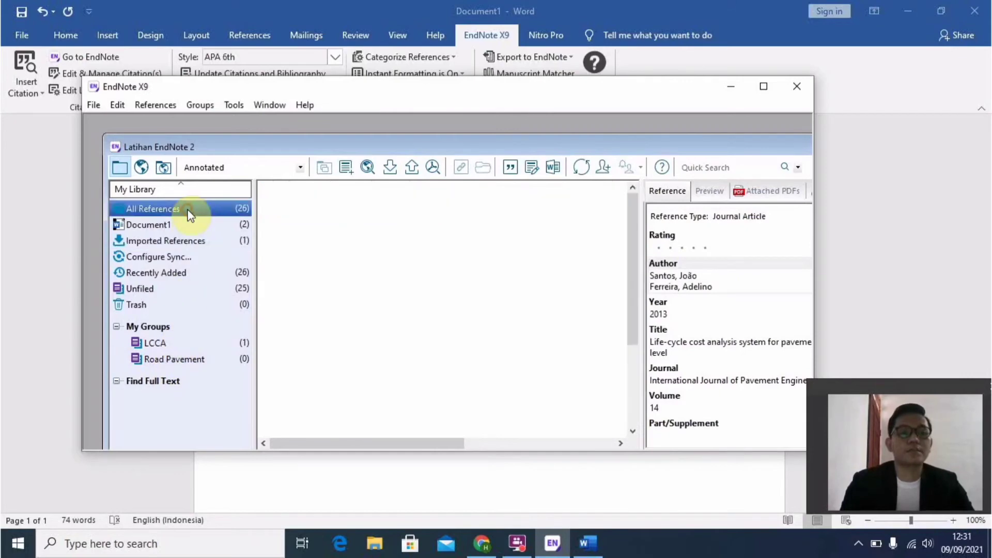
click(454, 328)
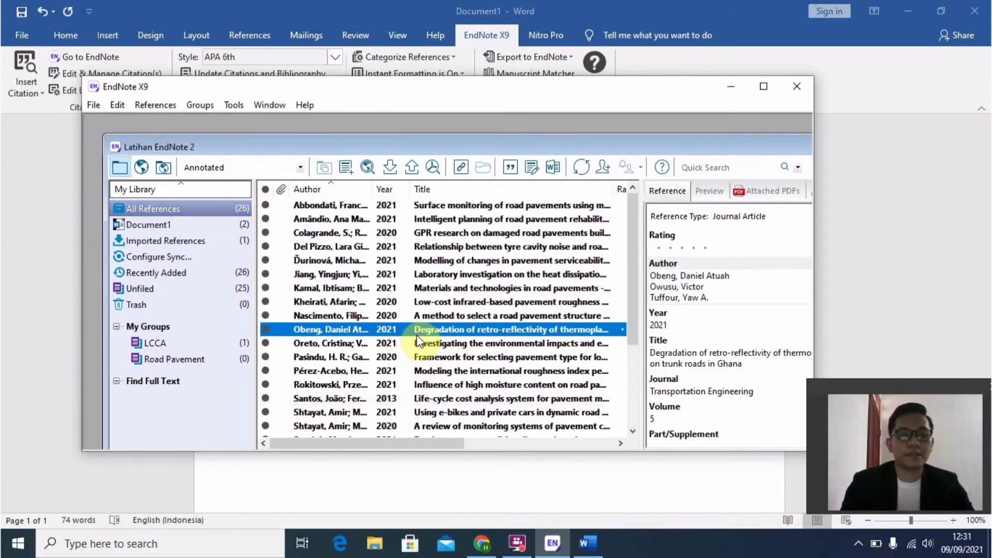
drag(427, 324, 178, 361)
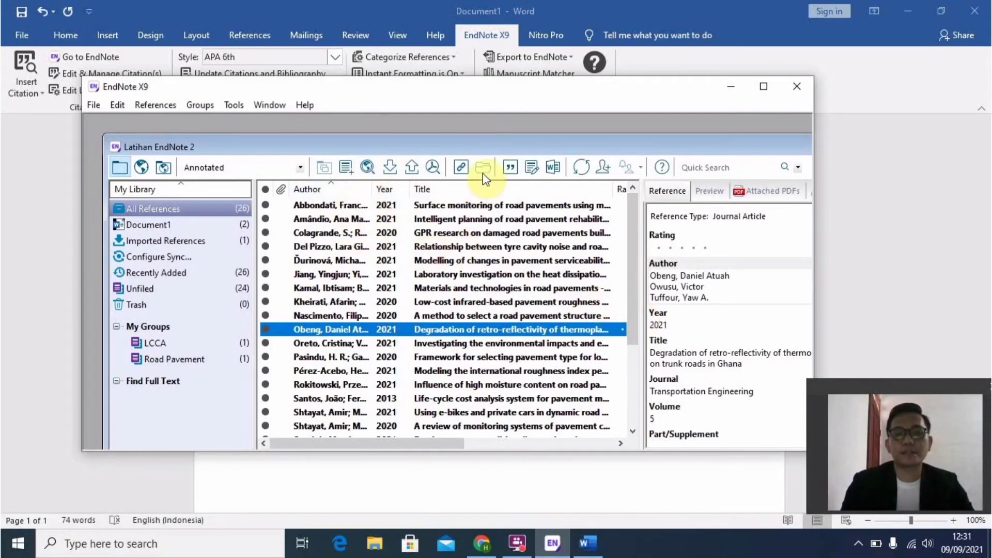
right_click(483, 543)
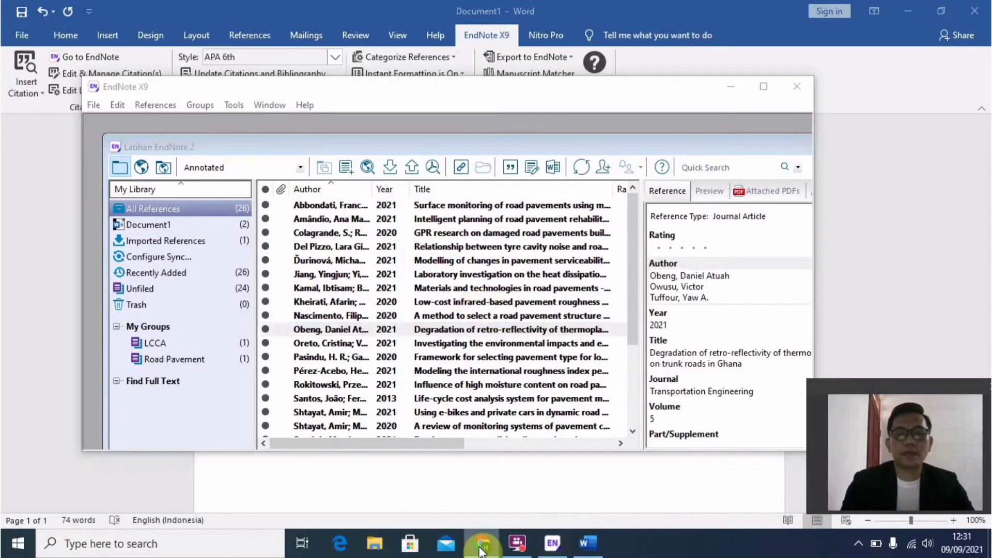
click(469, 467)
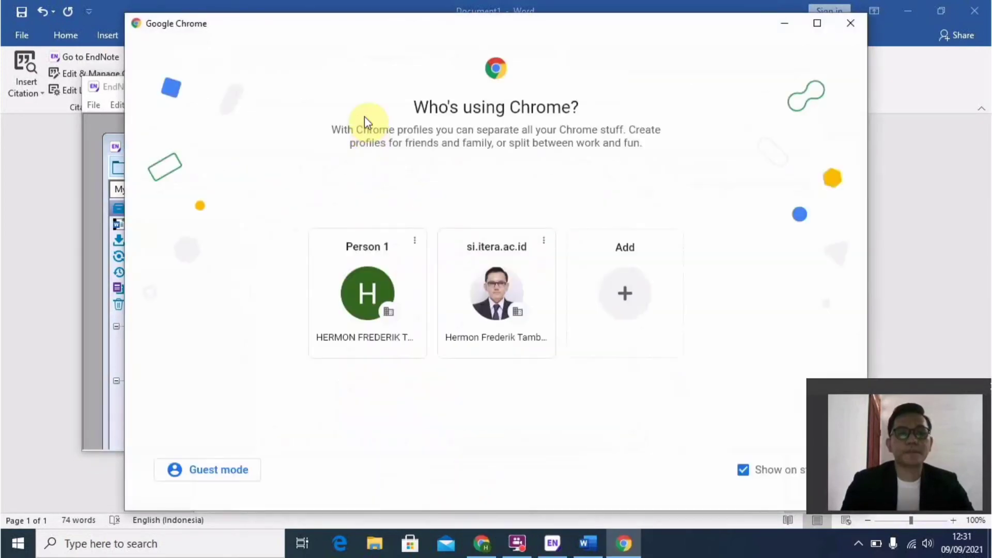
click(785, 23)
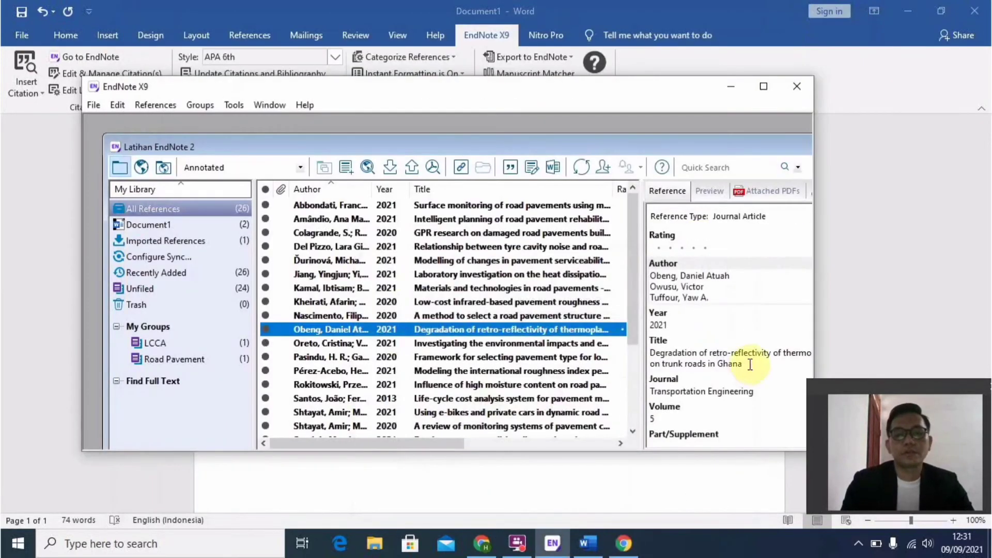
click(620, 541)
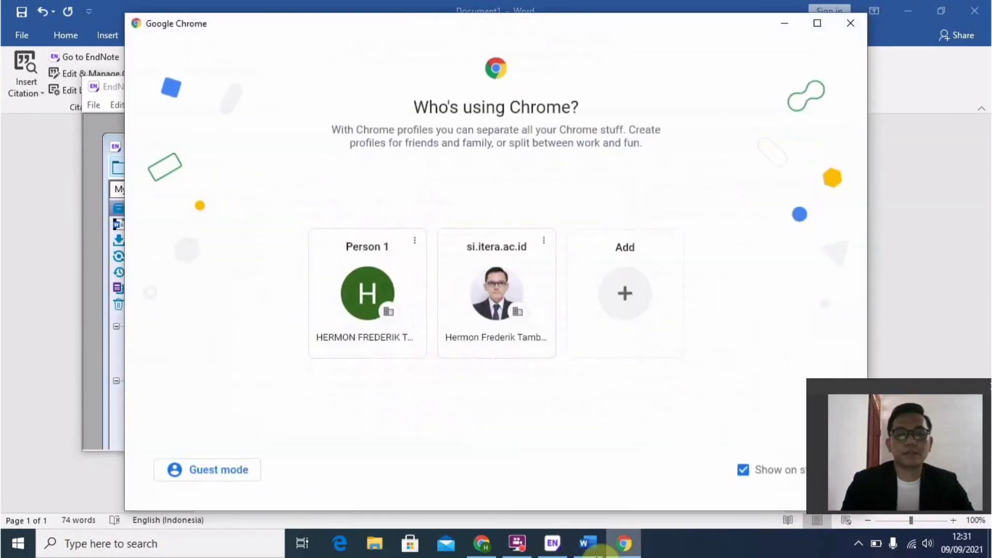
Step: Switch to Chrome, close the Google Scholar citation dialog and open Taylor & Francis from the university's e-resources list in a new tab
click(473, 544)
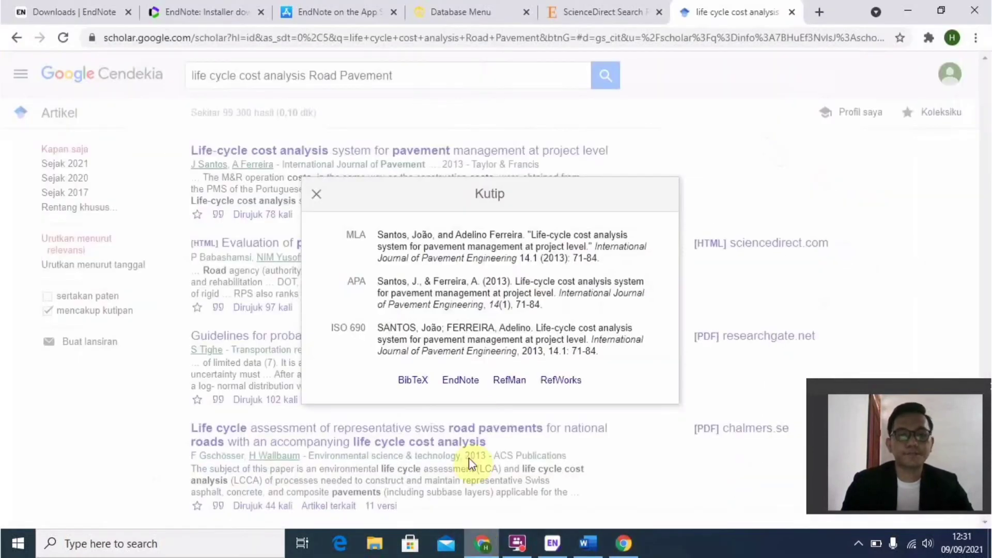
click(478, 411)
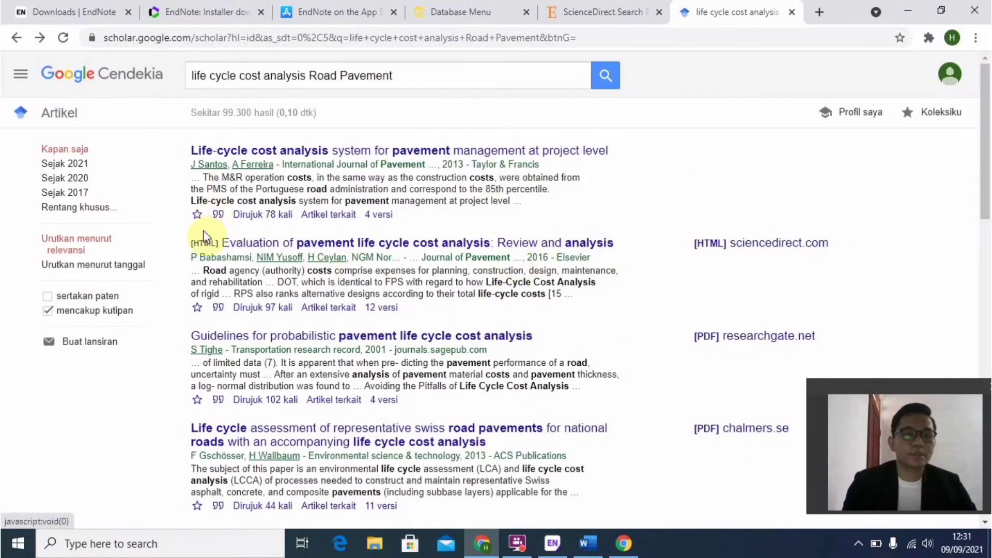
click(455, 11)
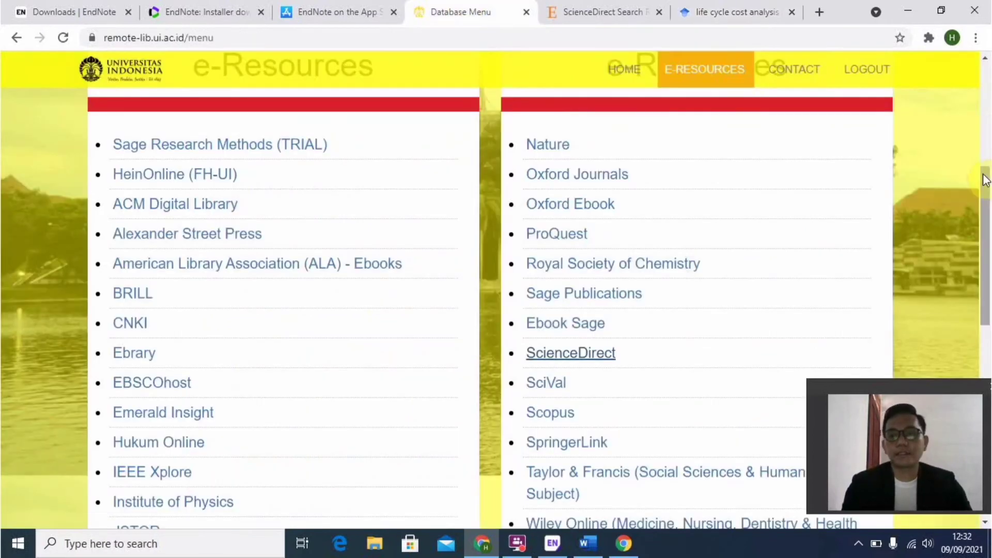
scroll(986, 202, down, 2)
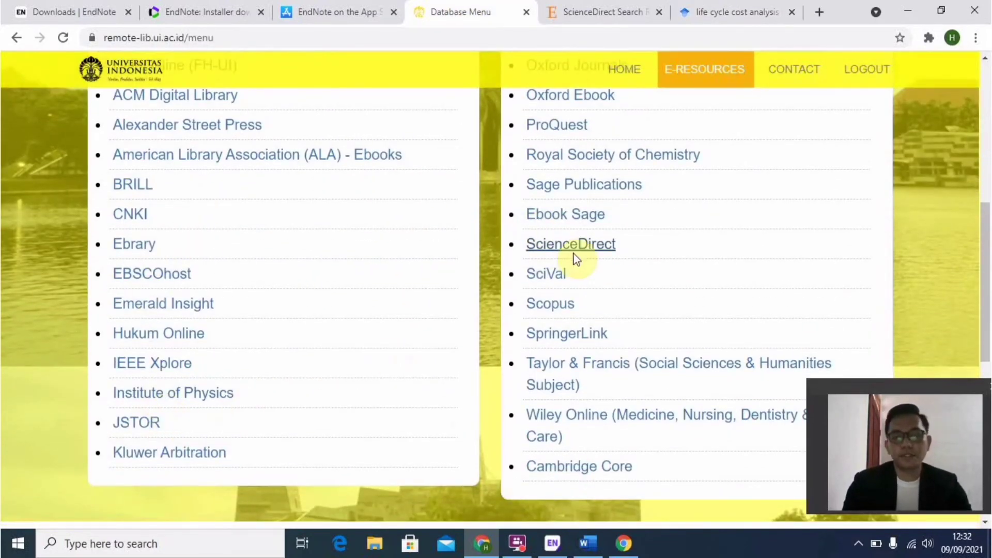
drag(988, 217, 989, 238)
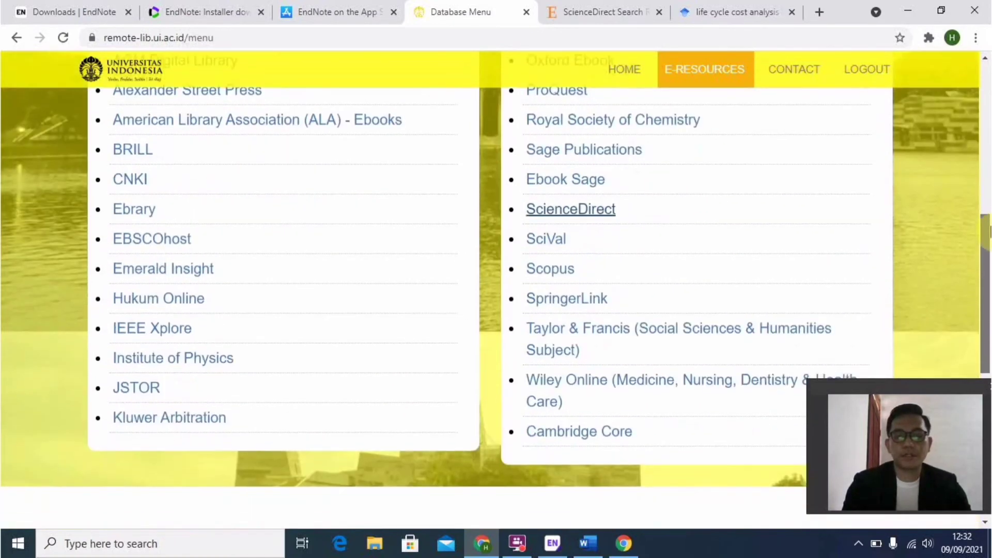
right_click(611, 331)
click(644, 340)
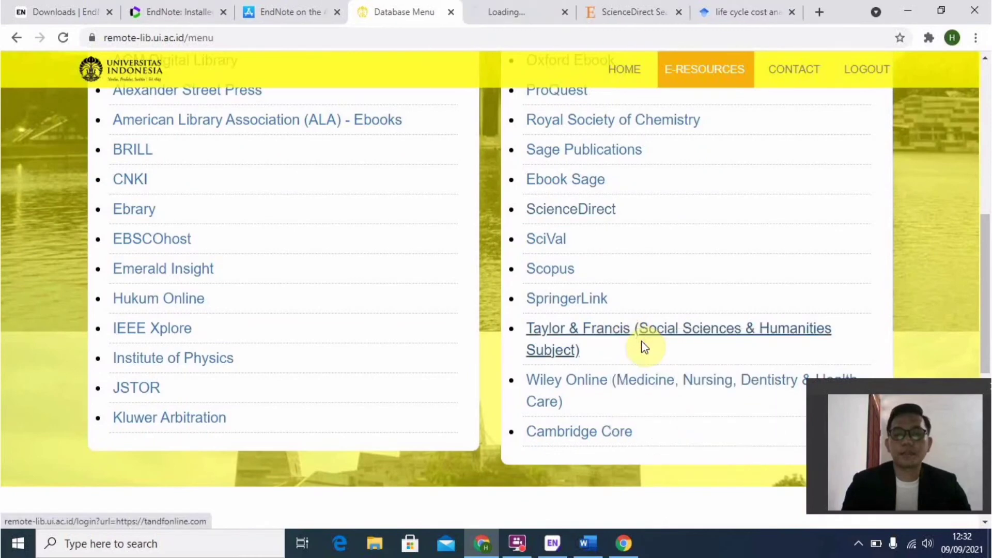
Step: View the ScienceDirect results for Road Pavement, and switch to Word to review the cited paragraph and its bibliography
click(616, 19)
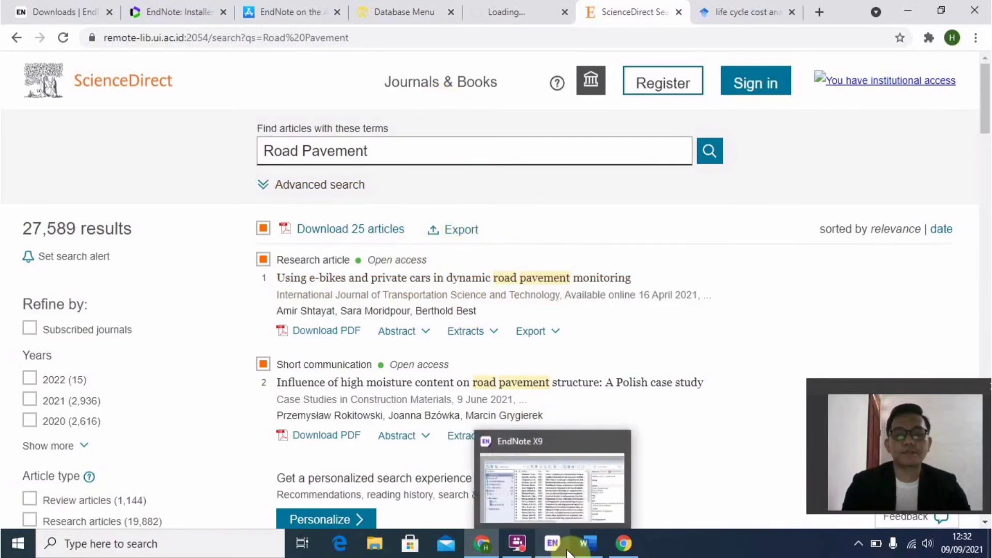
mouse_move(584, 543)
click(592, 483)
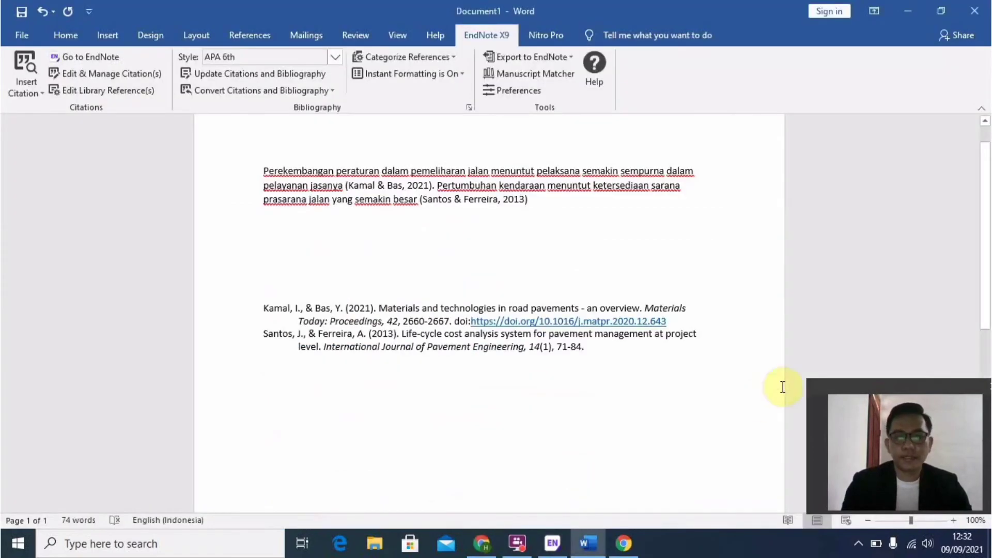
drag(989, 278, 988, 320)
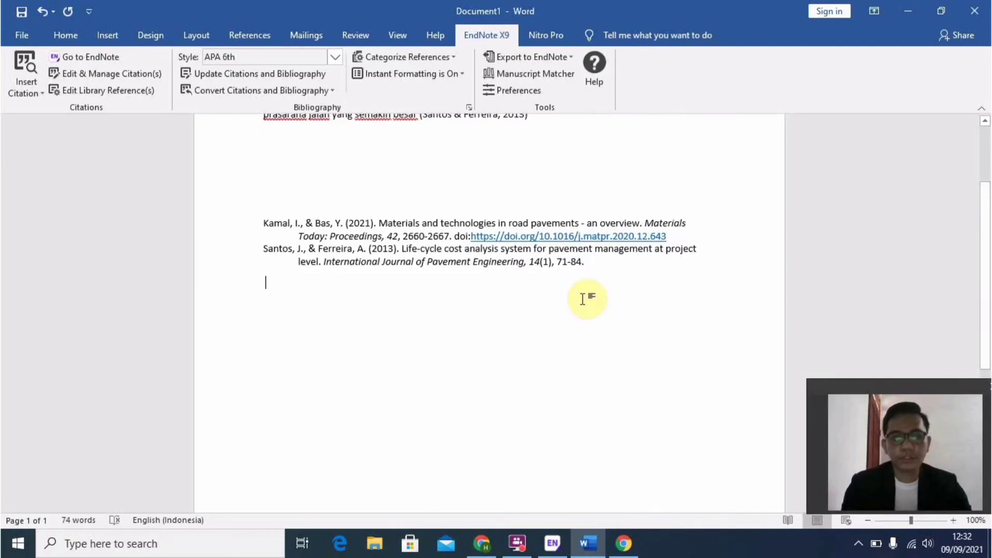
click(986, 158)
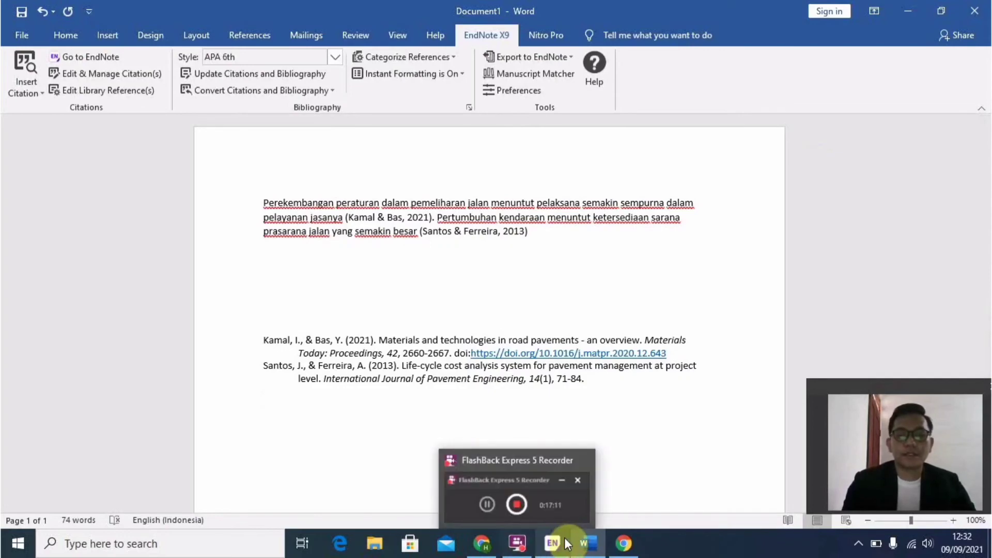
Step: Switch back to EndNote and maximize its window
mouse_move(552, 544)
click(560, 476)
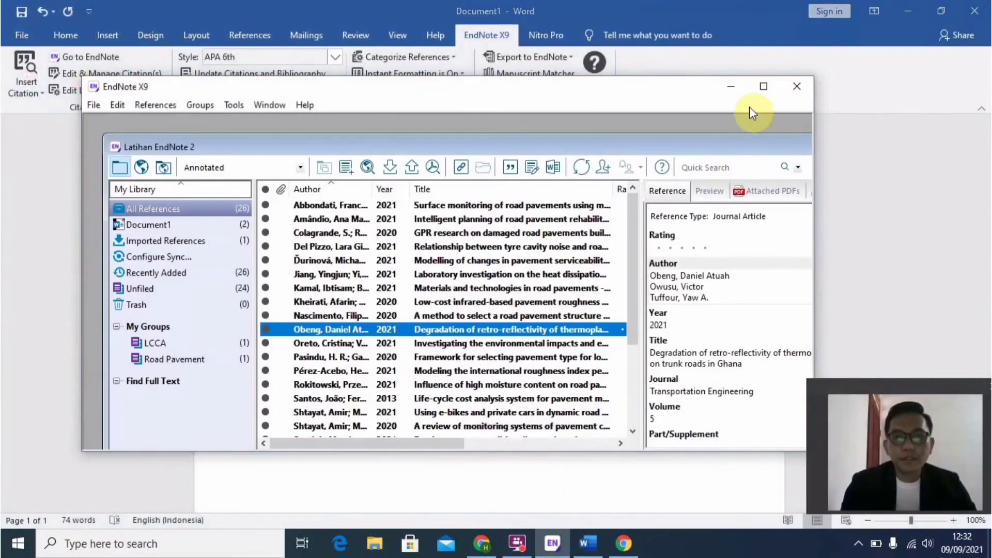
click(764, 88)
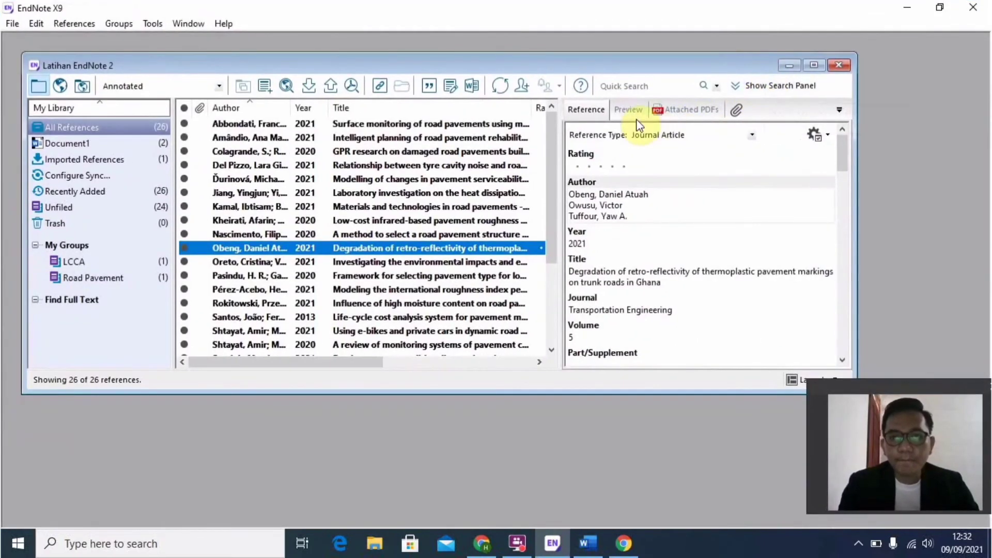
Step: Attach the EndNote PDF from the EndNote X9 folder to the 2021 retro-reflectivity reference
click(734, 110)
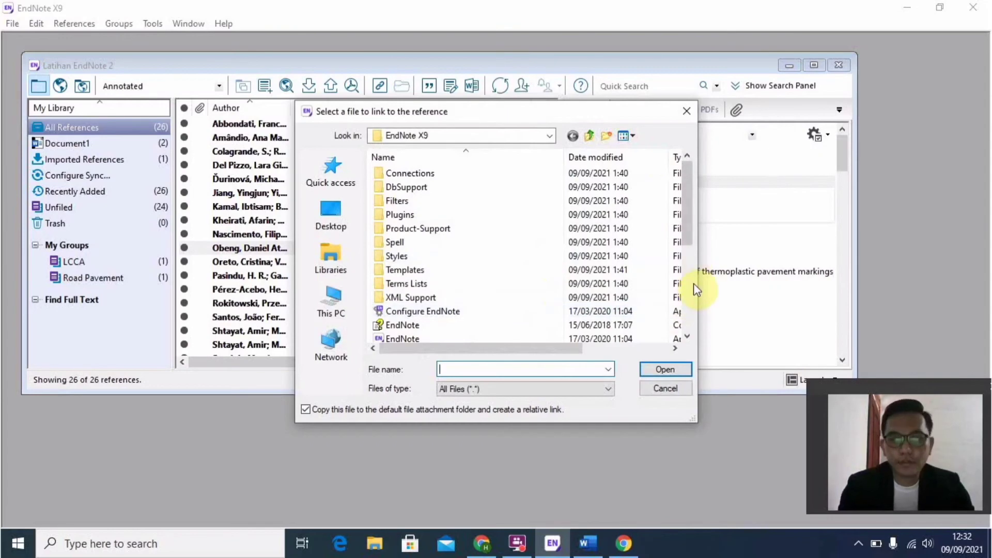
scroll(693, 283, down, 4)
click(403, 187)
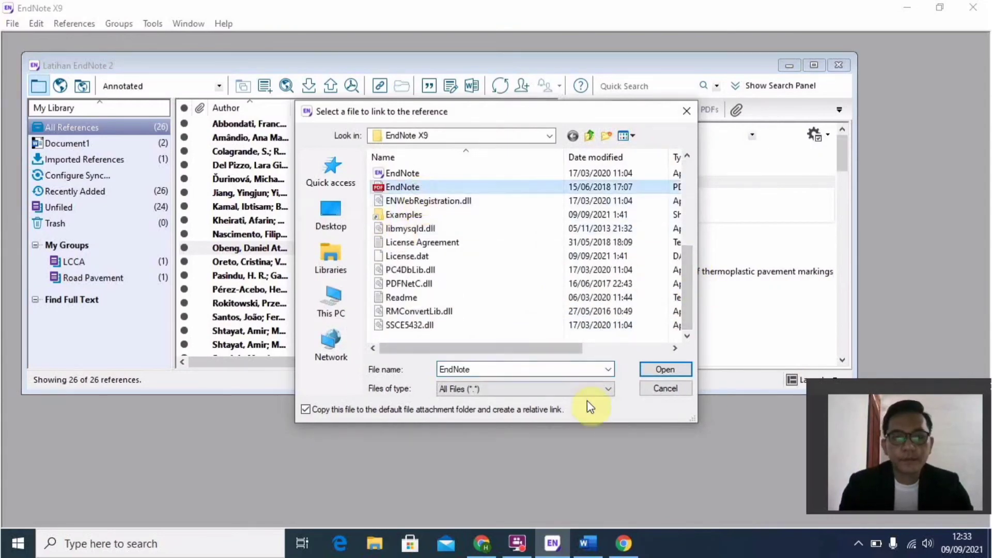
click(665, 369)
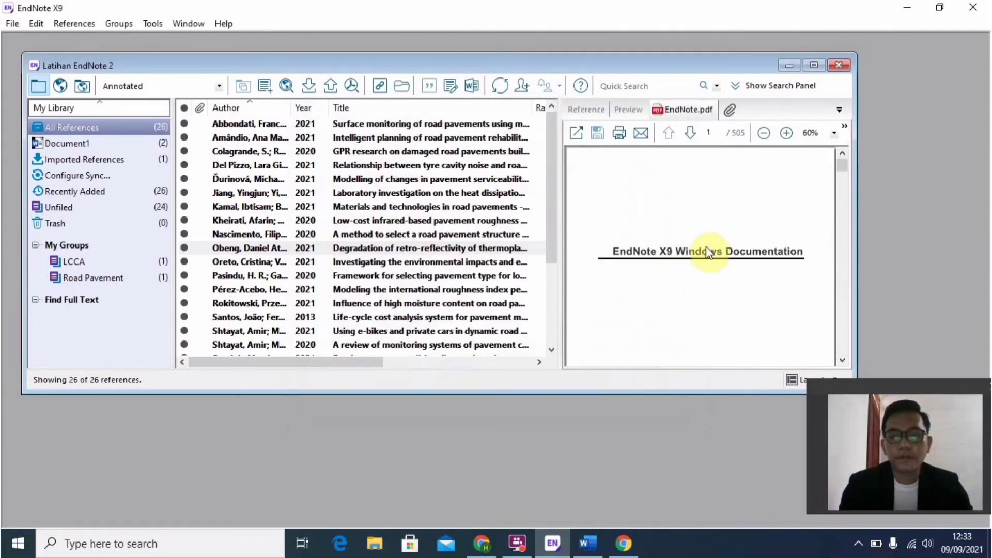
Step: Examine the reference's formatted preview and browse pages of the attached PDF at 100% zoom
drag(842, 172, 844, 185)
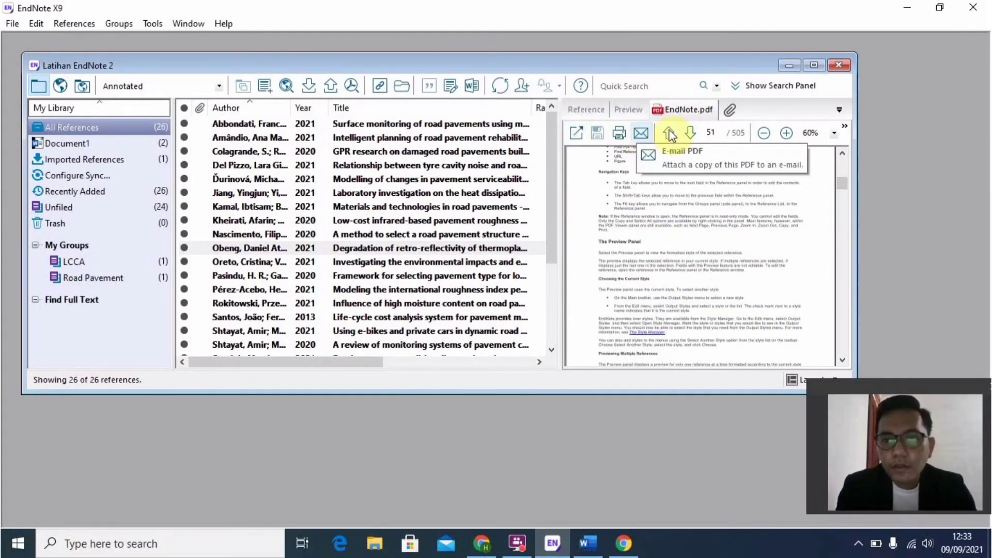
click(626, 116)
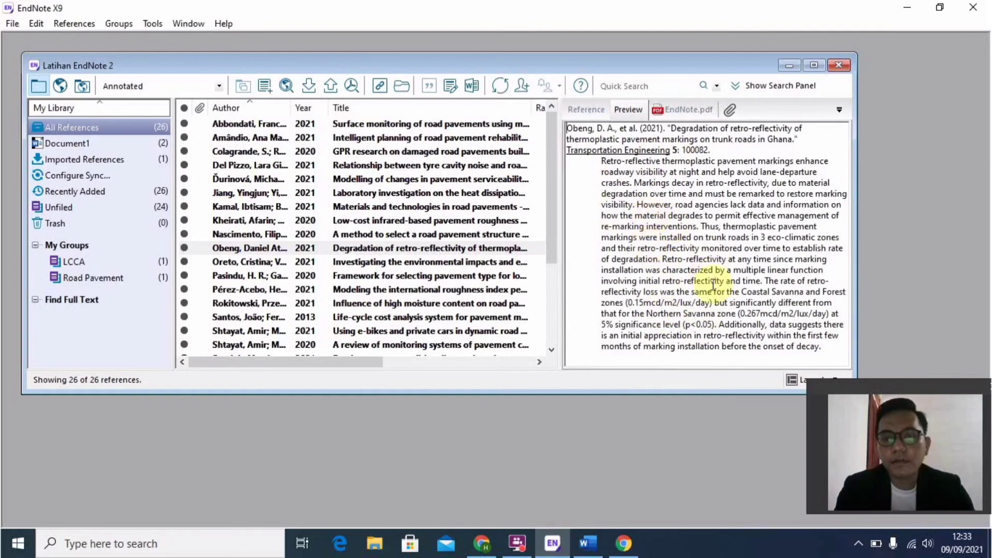
click(689, 111)
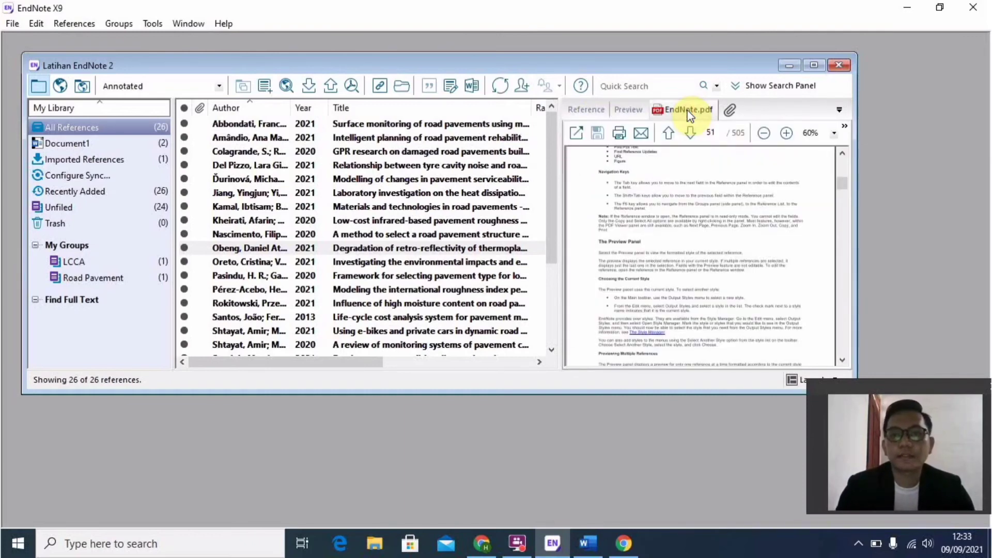
click(787, 132)
click(787, 132)
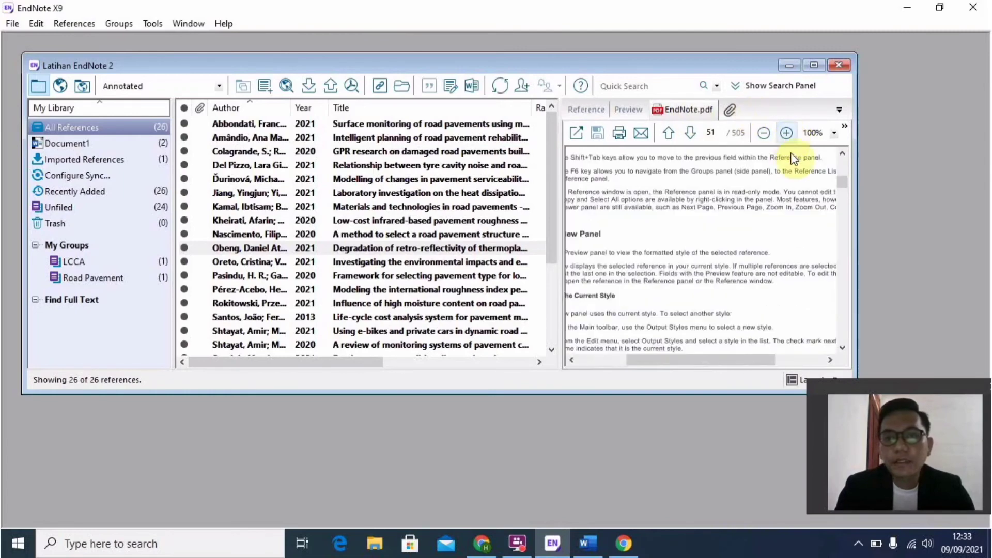
drag(615, 171, 709, 174)
drag(846, 189, 843, 168)
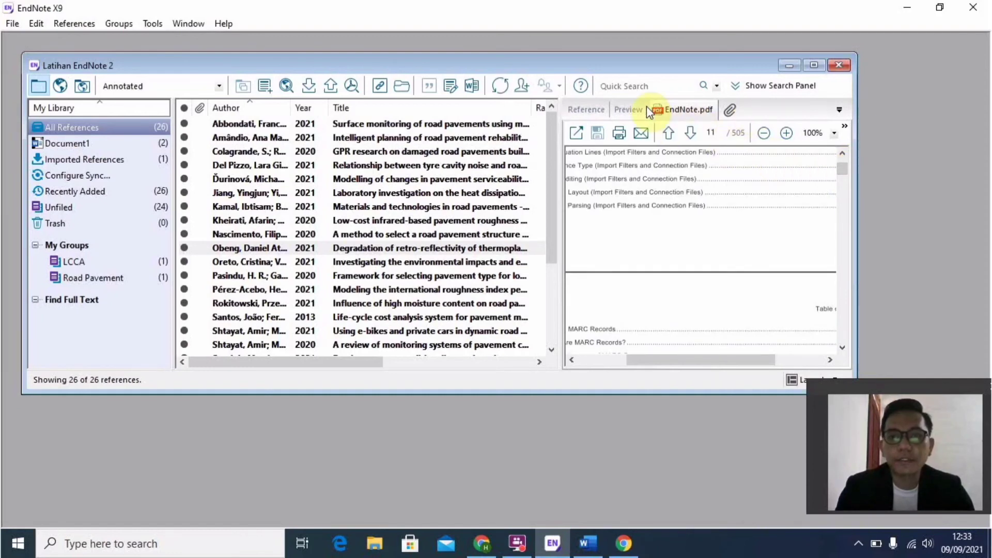
click(609, 357)
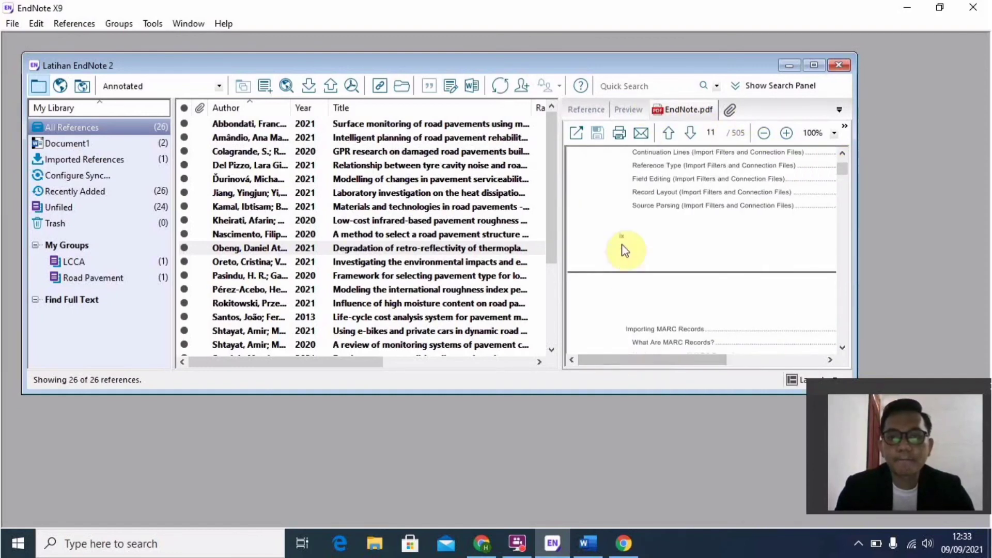
Step: Open the reference in its own window, inspect its fields and attached PDF, and close it without saving the changes
click(577, 133)
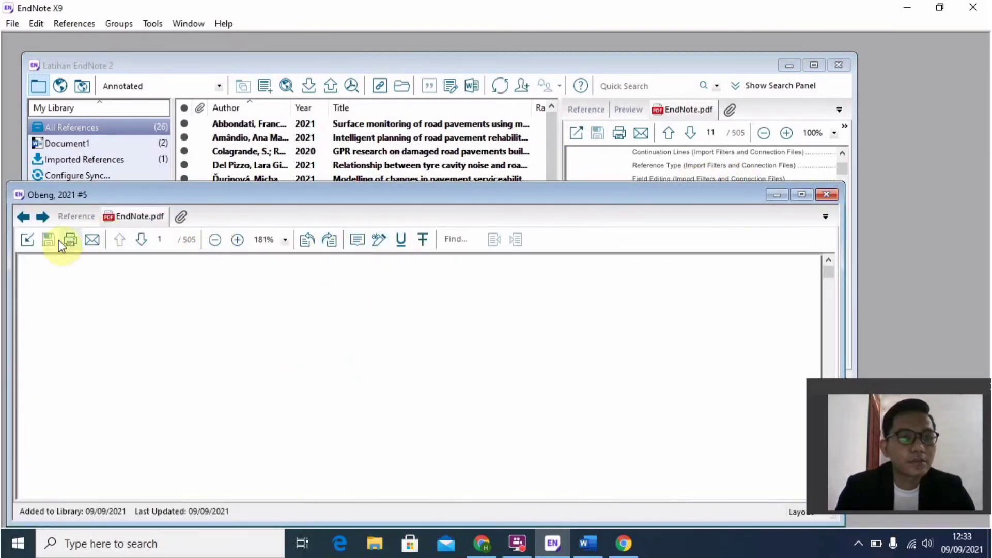
click(29, 239)
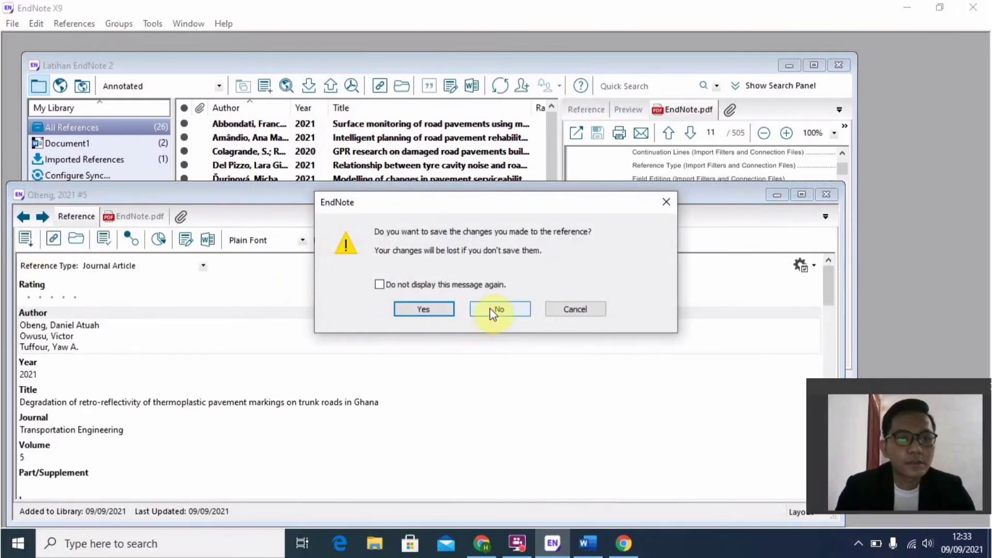
click(565, 309)
drag(547, 193, 598, 85)
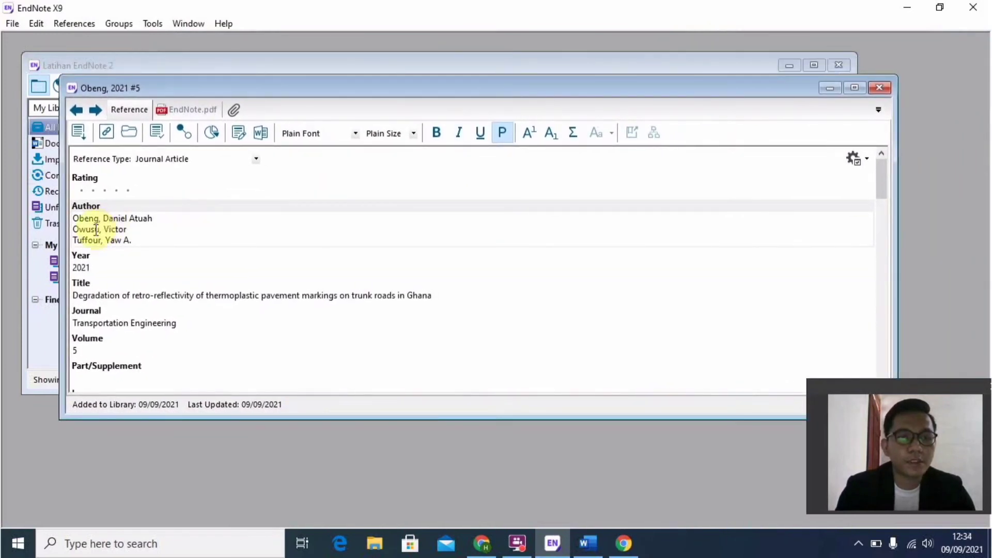
click(99, 262)
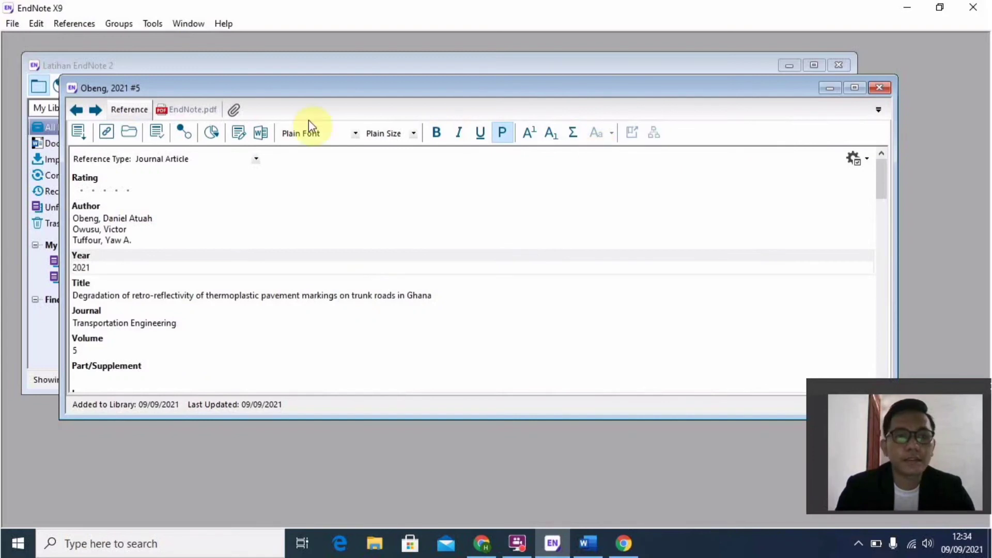
click(197, 109)
click(130, 109)
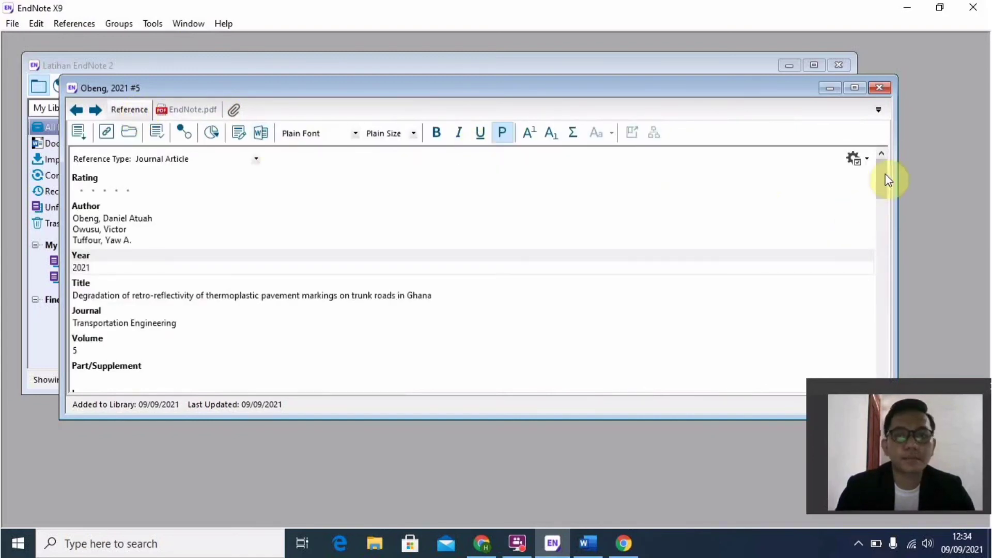
click(880, 90)
click(501, 309)
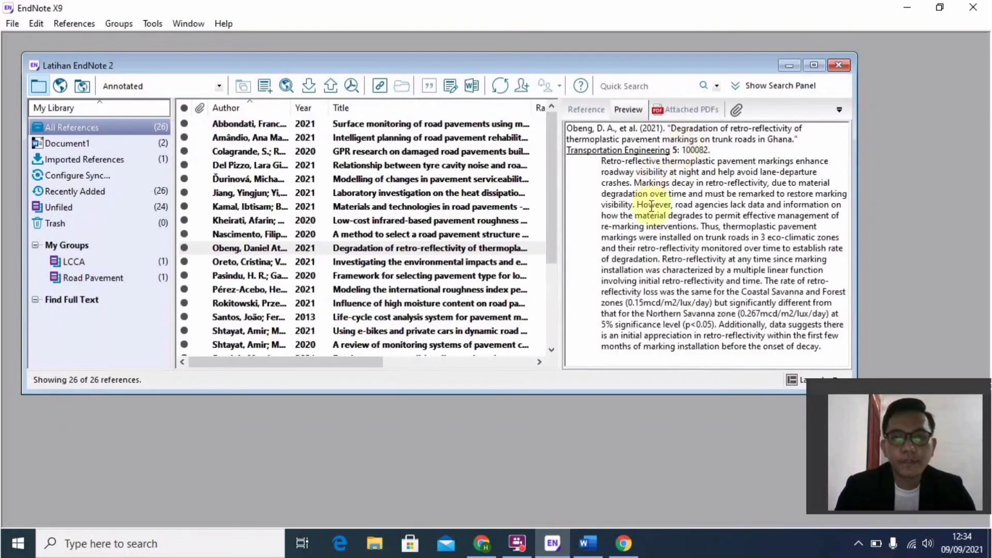
Step: Maximize the Latihan EndNote 2 library window inside EndNote
click(549, 156)
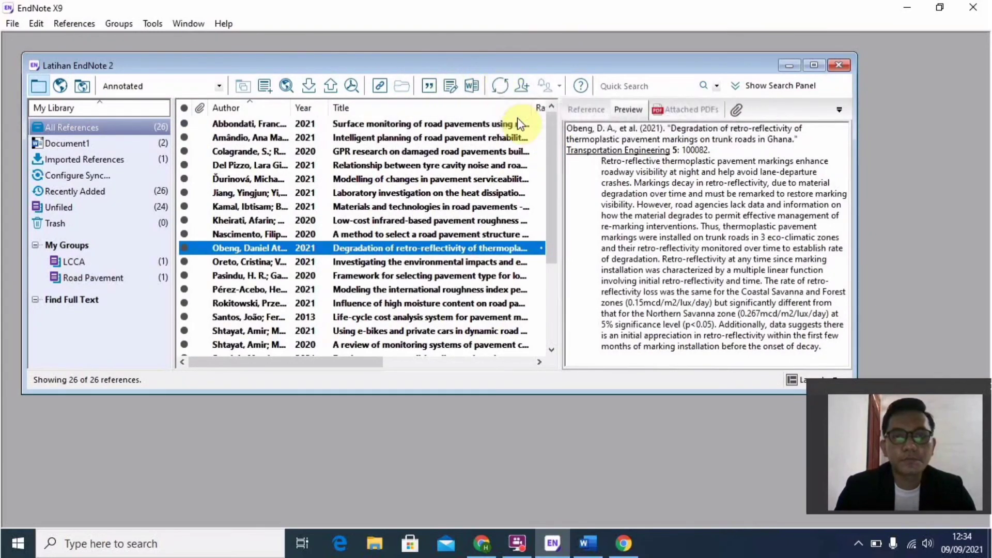
click(816, 64)
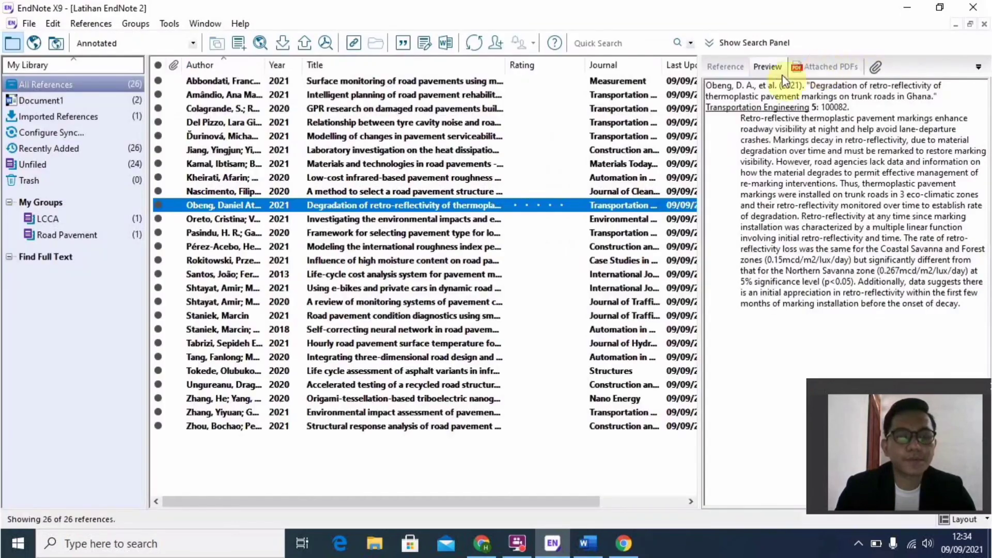
click(77, 314)
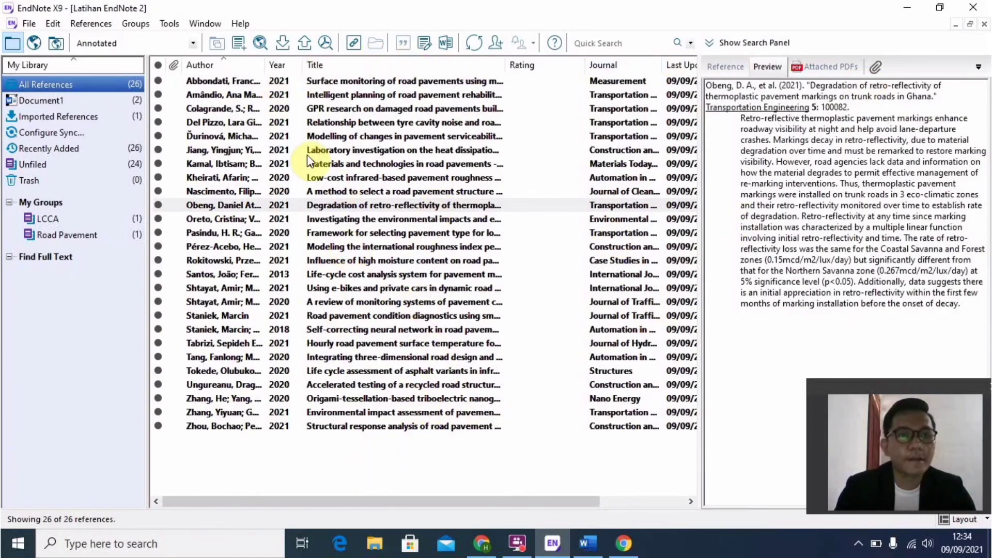
click(192, 43)
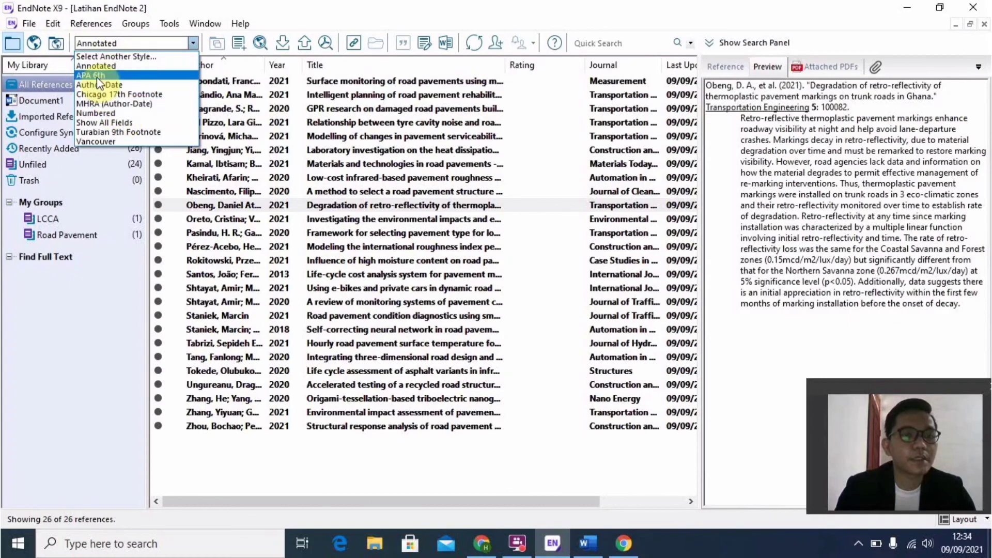
click(88, 21)
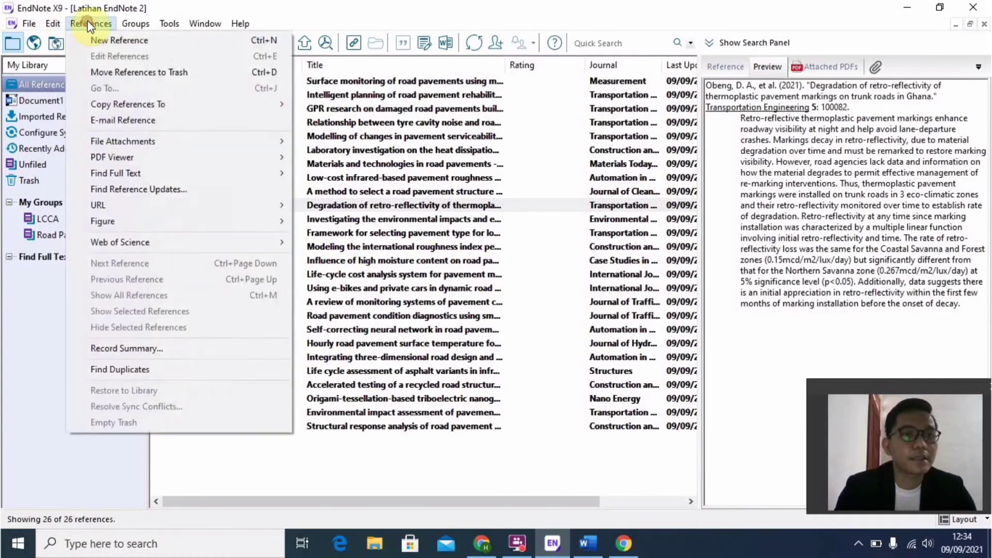
mouse_move(156, 20)
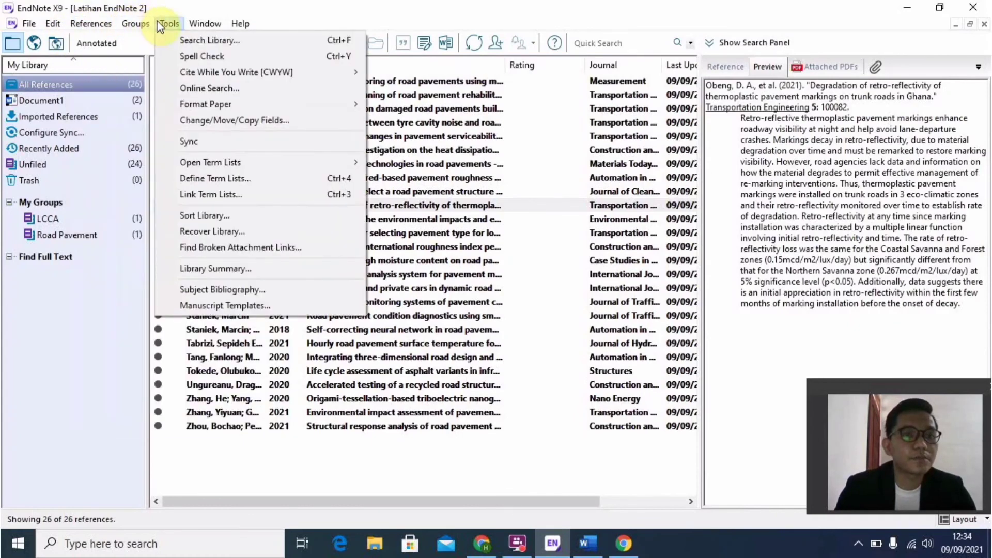
mouse_move(51, 28)
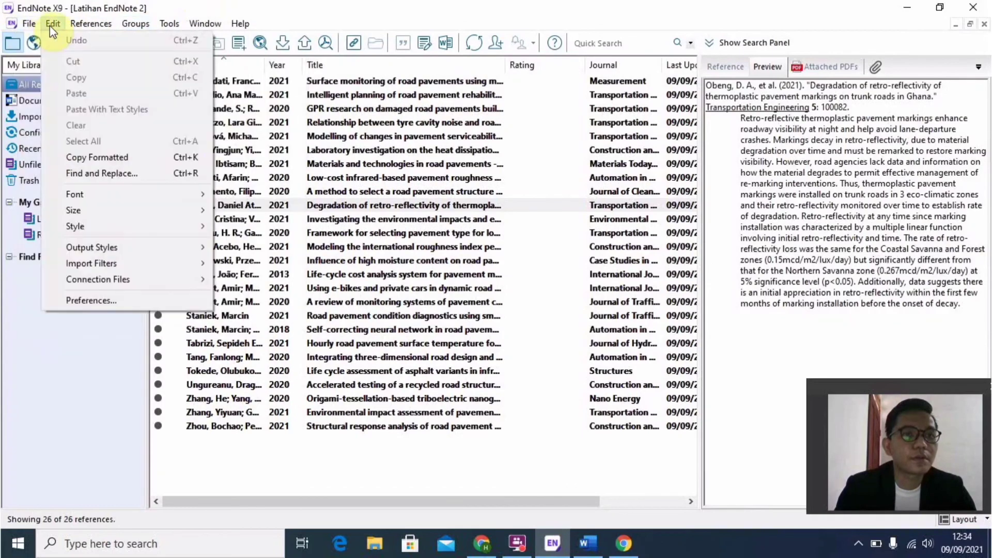
click(36, 305)
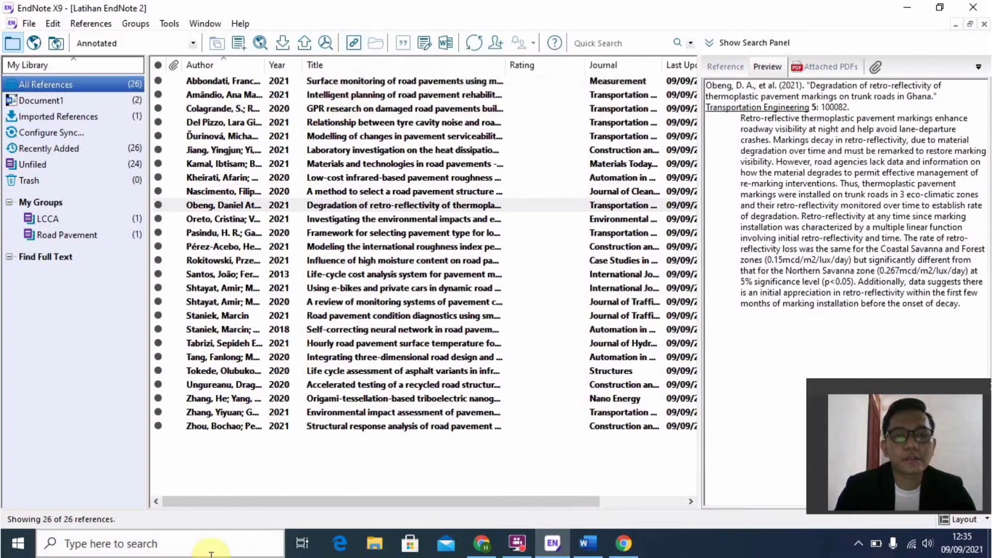
click(281, 467)
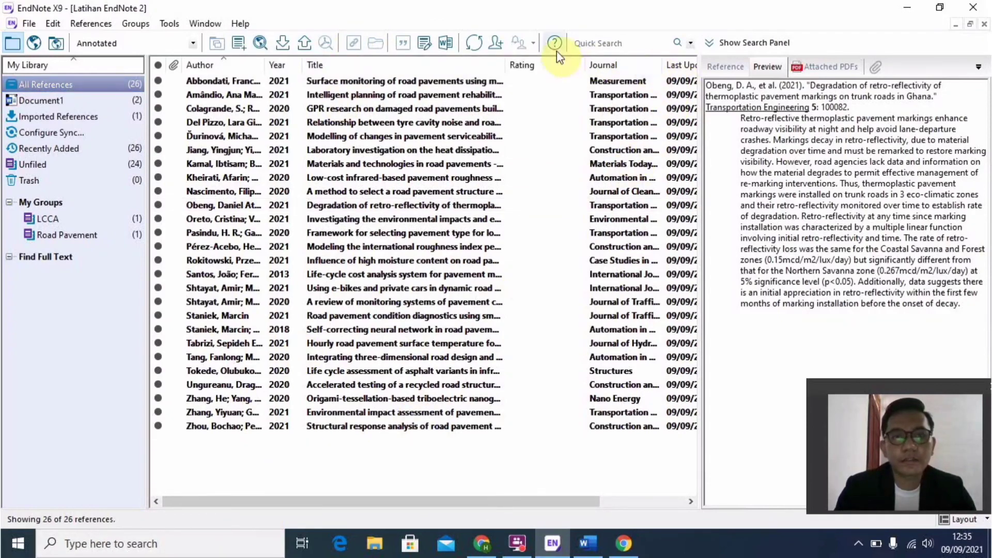
Step: Switch to Word, view the citation insertion options and the Find & Insert My References dialog, and close it without inserting a citation
click(588, 543)
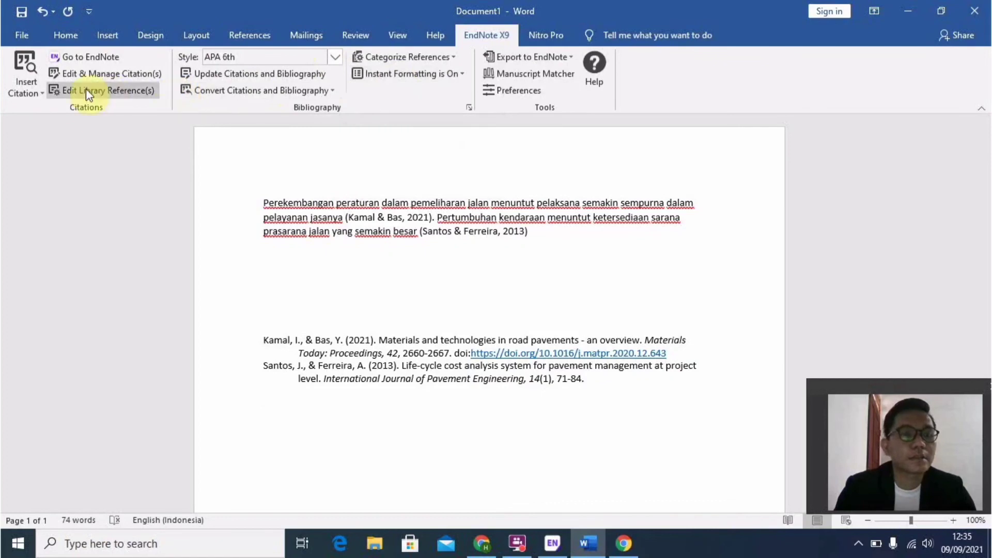
click(41, 92)
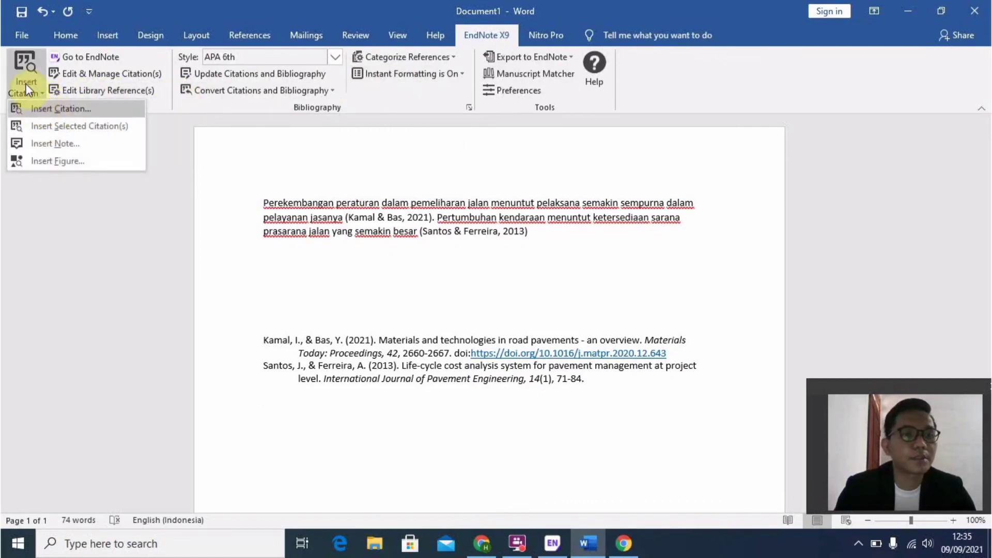
click(73, 92)
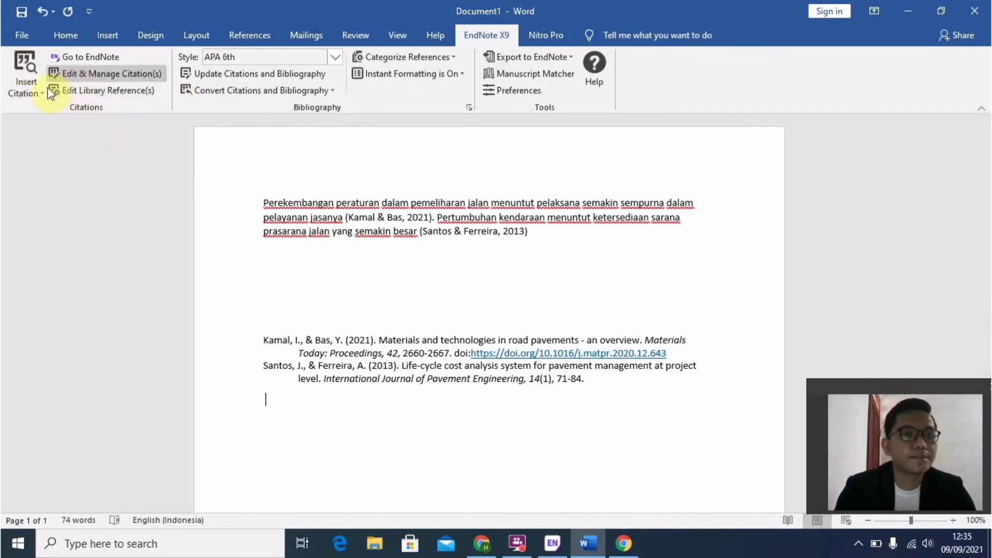
click(26, 64)
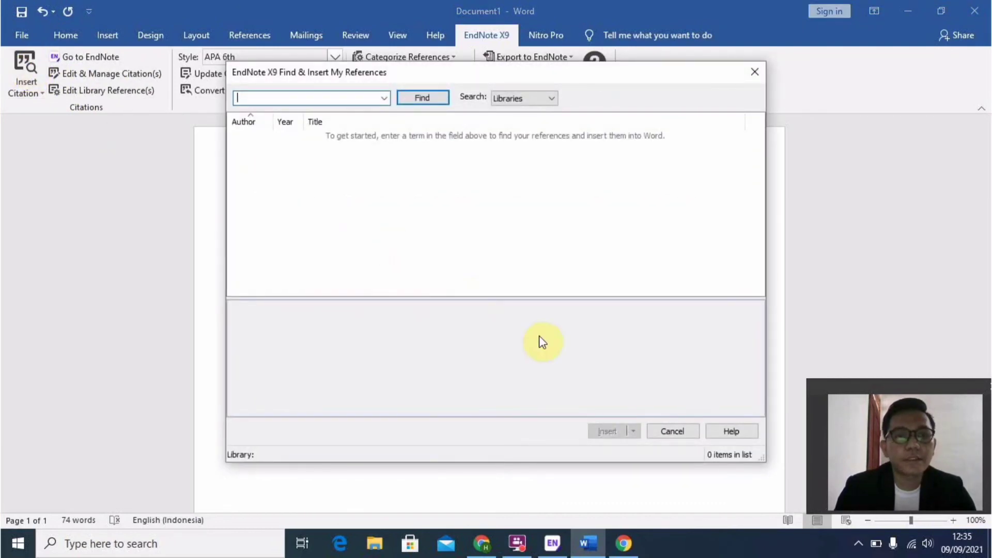
click(672, 431)
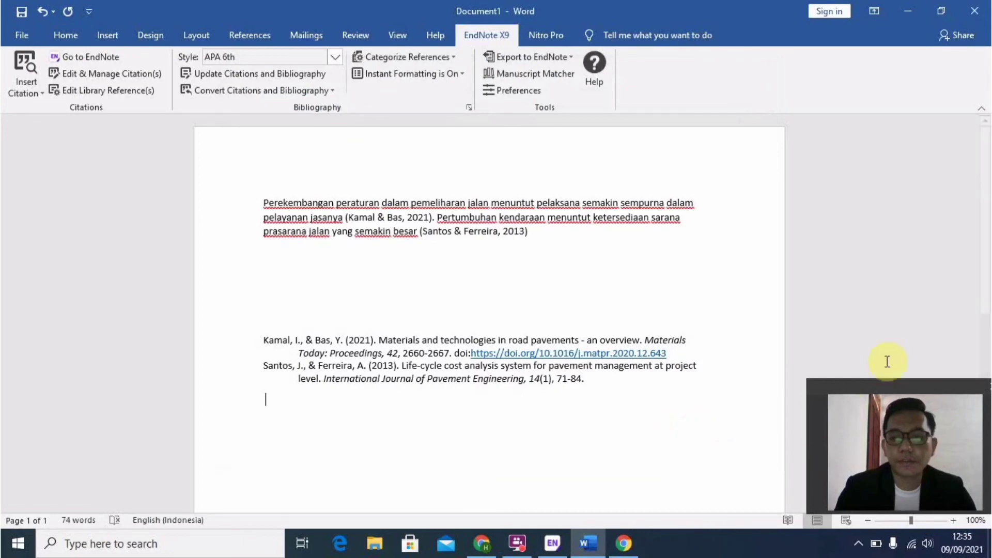
drag(867, 392, 851, 281)
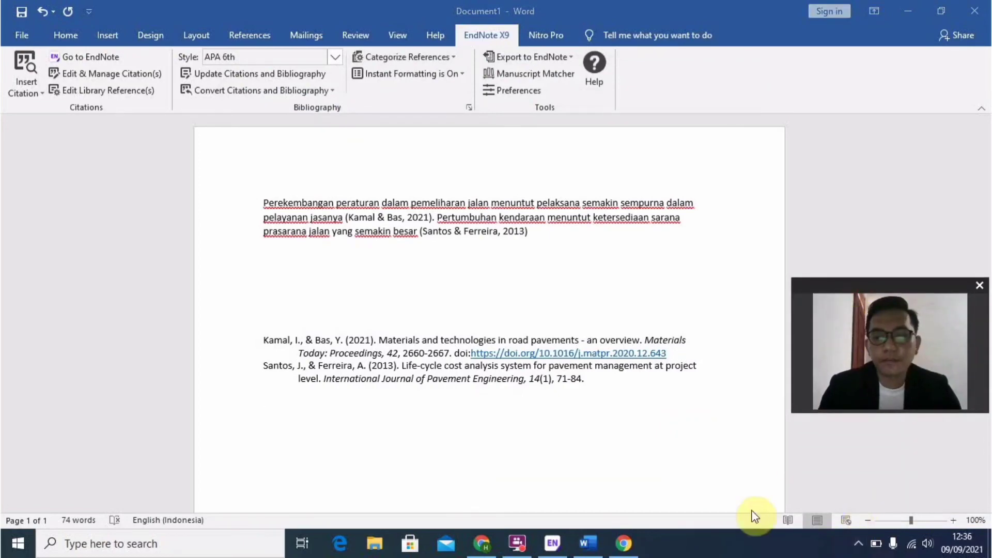
click(574, 546)
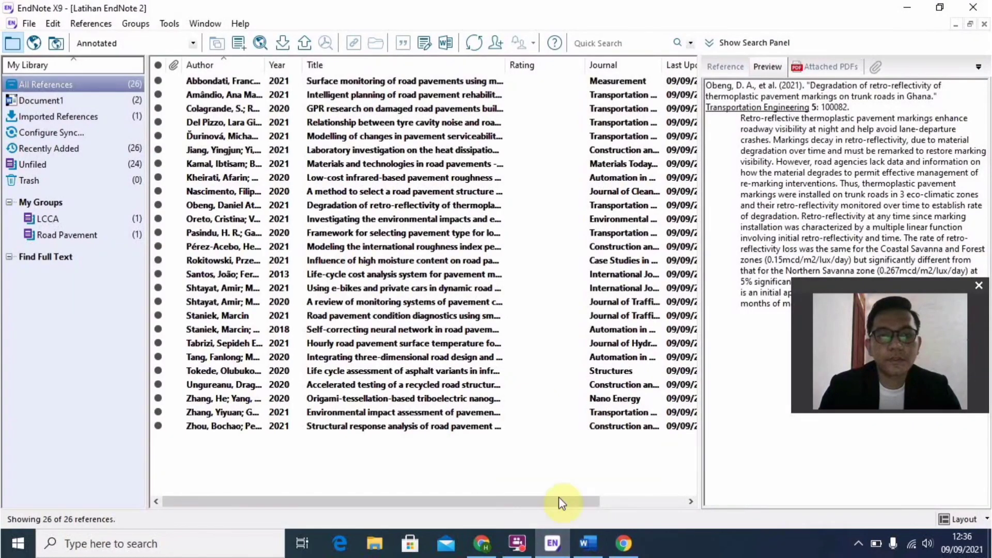
click(594, 547)
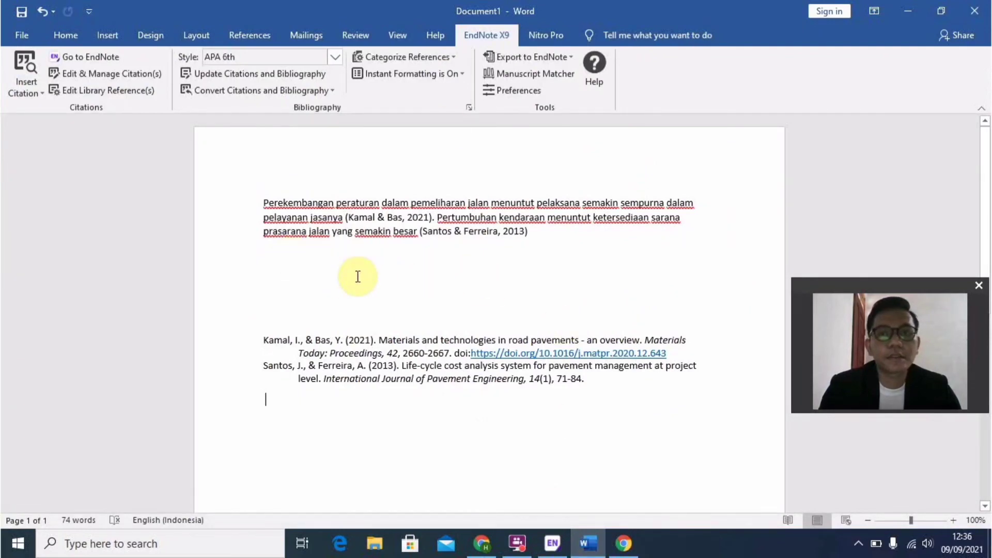
click(535, 39)
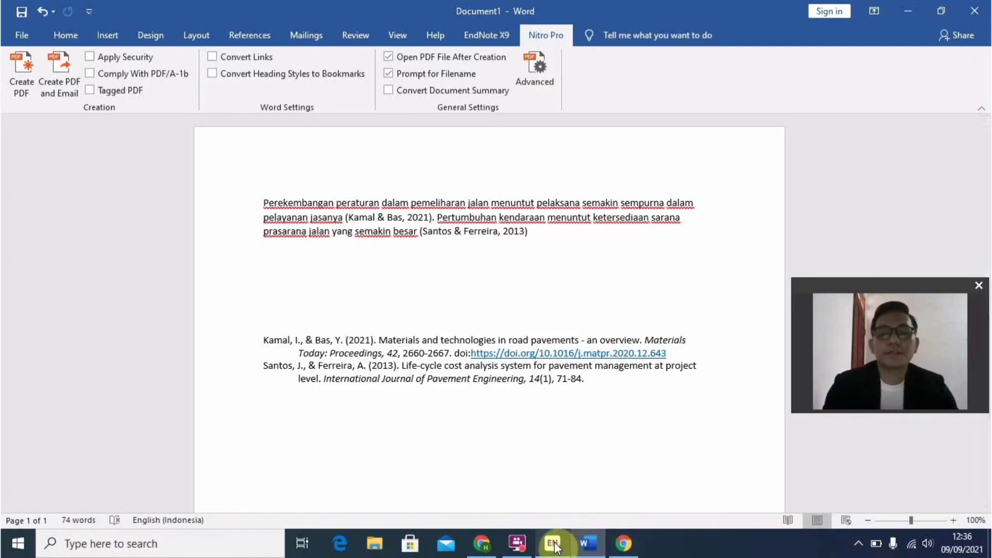
mouse_move(552, 545)
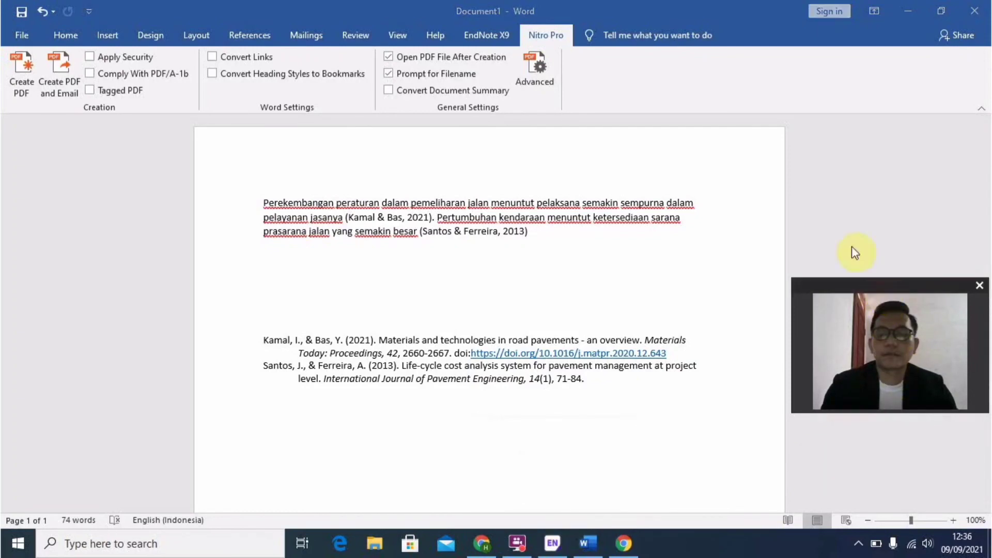
drag(879, 286, 863, 333)
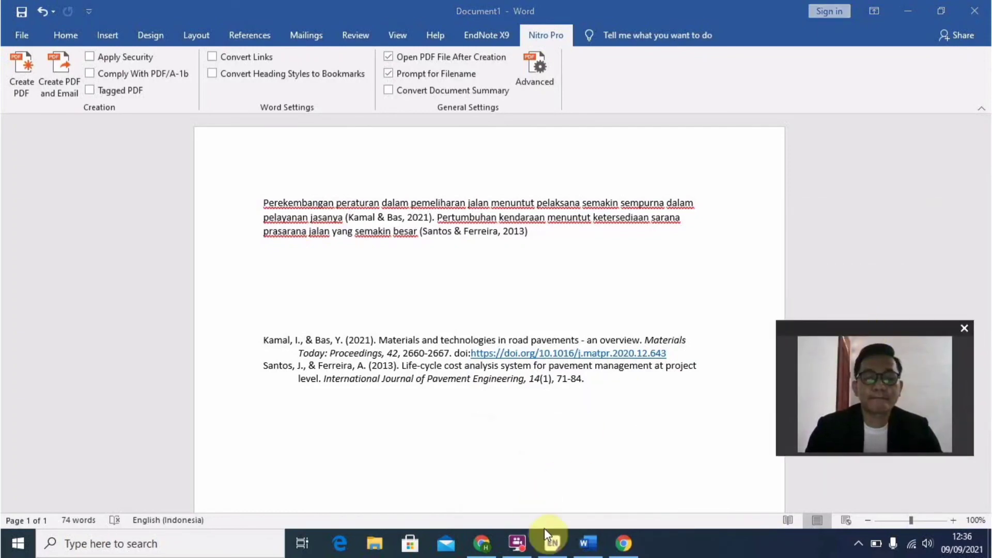
click(517, 543)
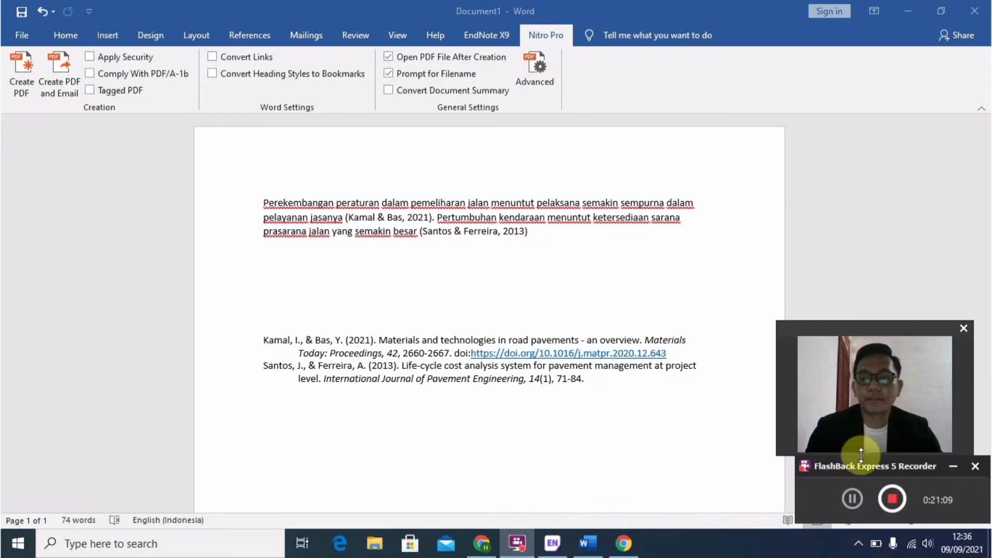
drag(864, 463, 846, 465)
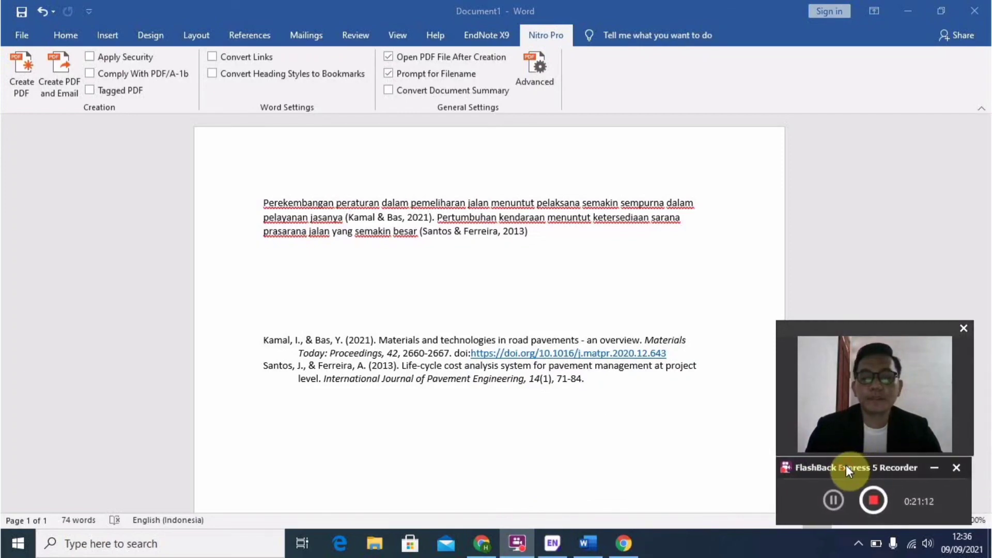